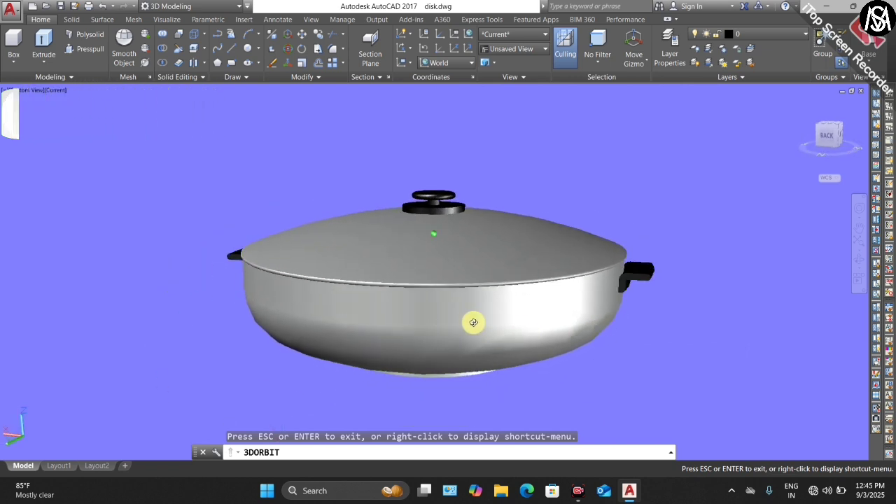
Step: Slide the lid together with its knob along the X axis until it is clear of the pan
left_click_drag(583, 322, 467, 311)
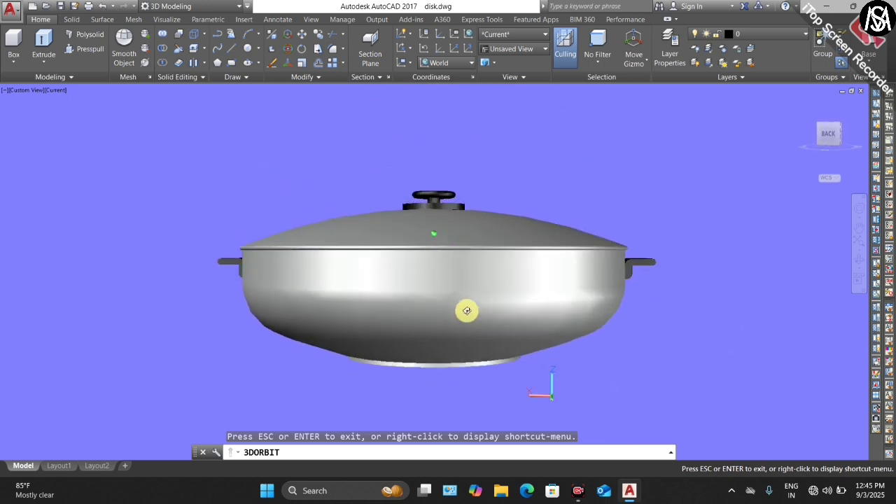
scroll(205, 281, "up", 1)
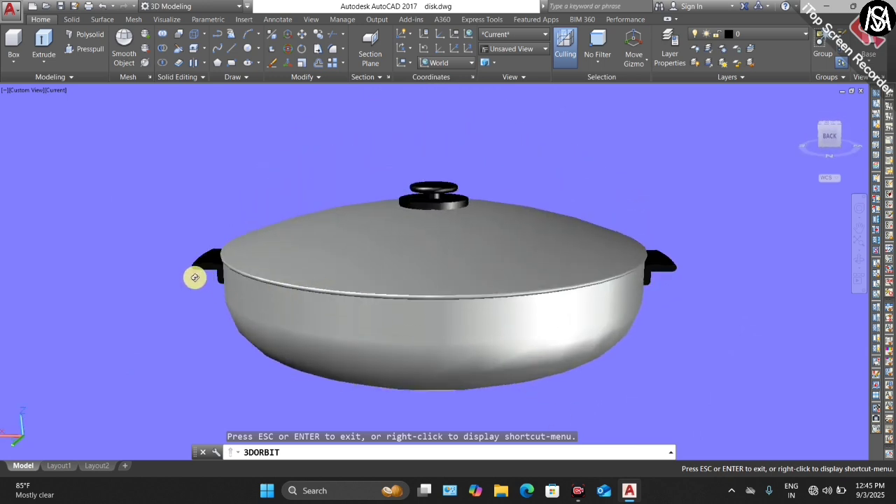
left_click_drag(194, 278, 534, 286)
key("Escape")
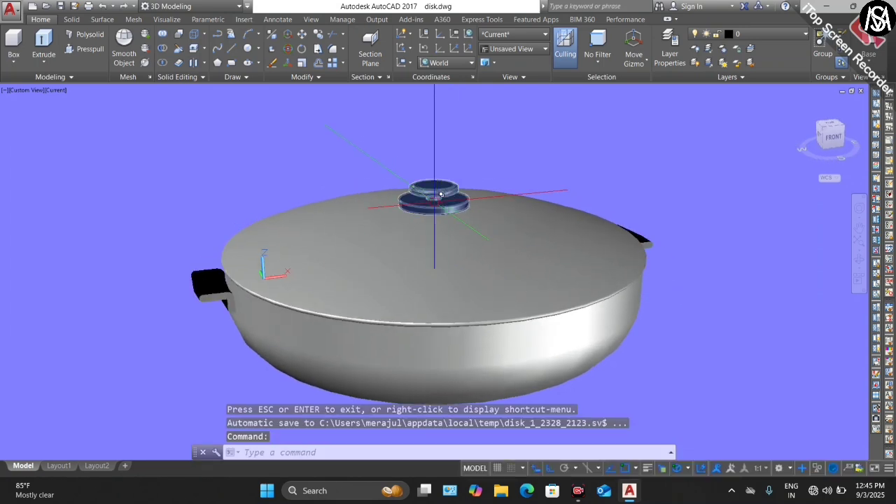
left_click(436, 198)
left_click(371, 262)
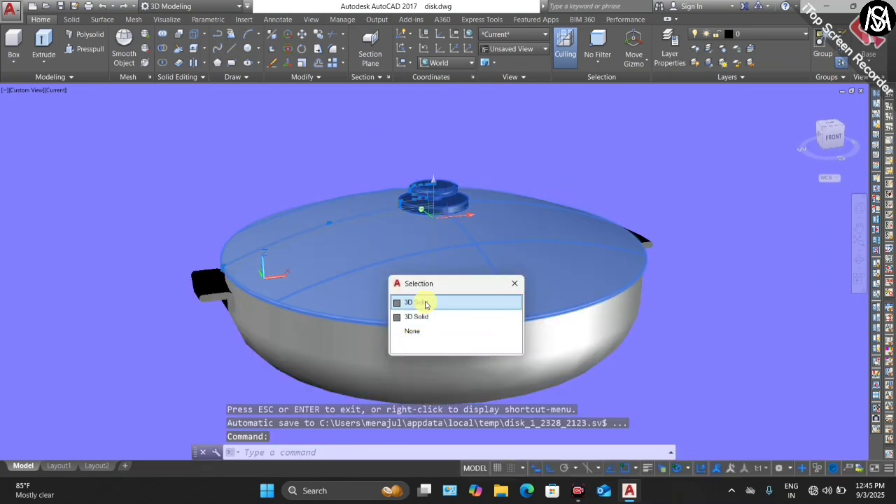
left_click(472, 218)
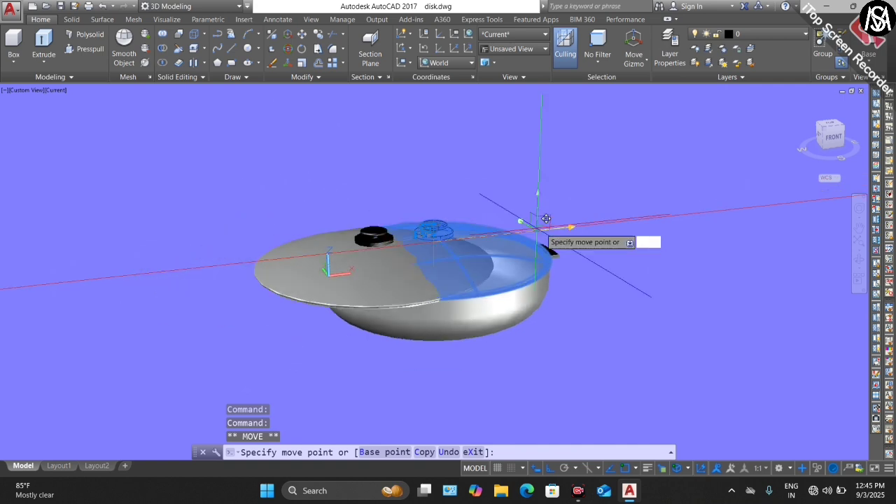
left_click(856, 260)
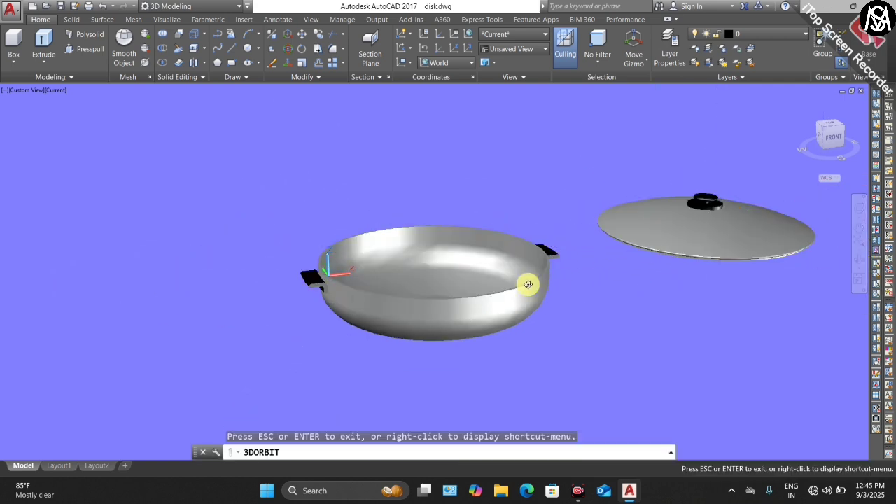
Step: Orbit around the open pan and undo the lid move
left_click_drag(527, 282, 656, 268)
key("Escape")
key("ctrl+z")
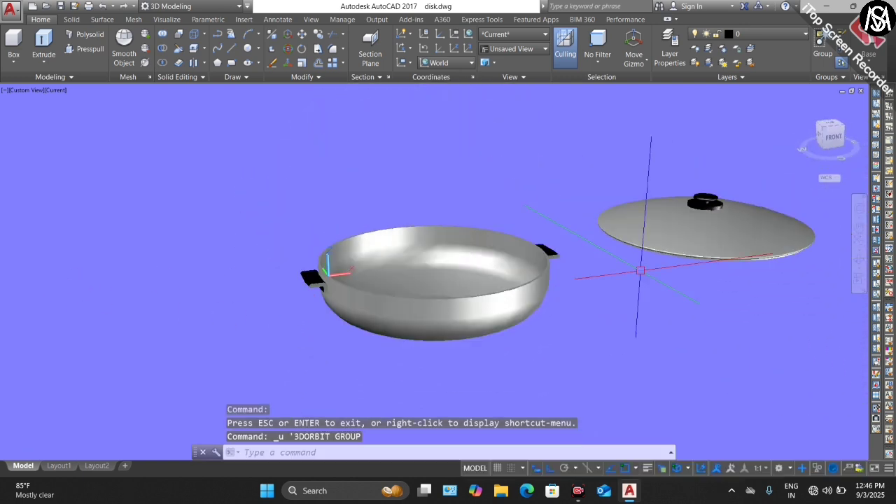
key("ctrl+z")
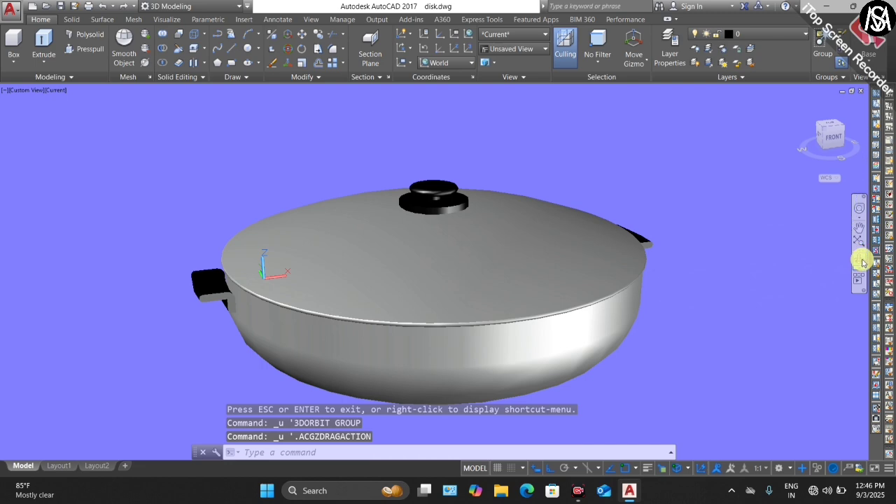
Step: Examine the closed pan model, the drawing views on Layout1 and the dimensions in Section A-A
left_click(863, 262)
mouse_move(679, 298)
left_mouse_down()
mouse_move(522, 234)
mouse_move(315, 238)
mouse_move(286, 269)
mouse_move(484, 200)
mouse_move(526, 276)
mouse_move(640, 300)
mouse_move(665, 294)
left_mouse_up()
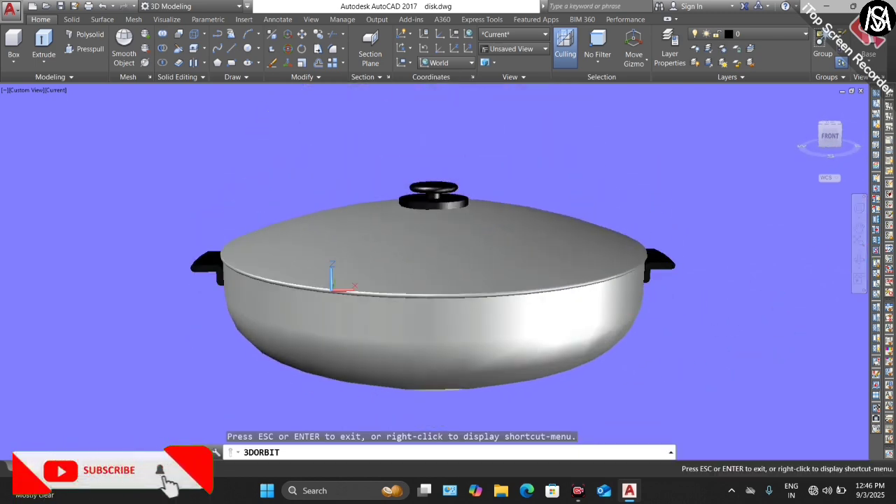
key("Escape")
left_click(72, 468)
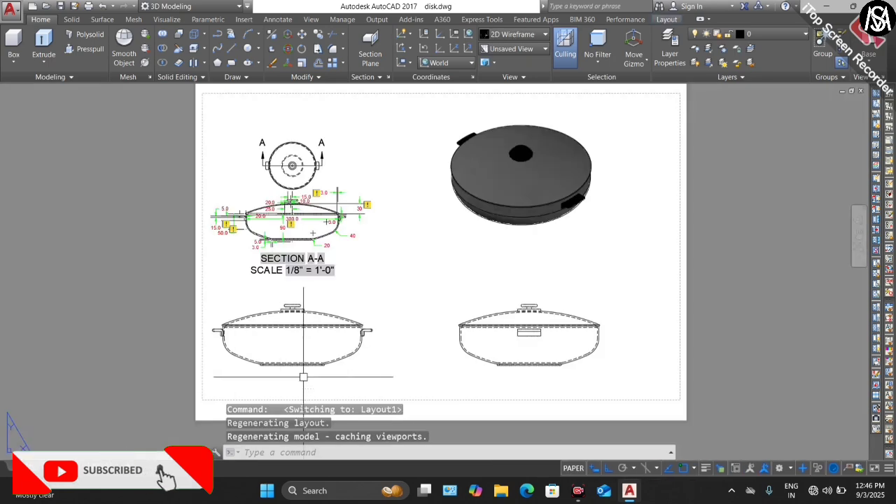
scroll(278, 198, "up", 6)
scroll(277, 197, "down", 4)
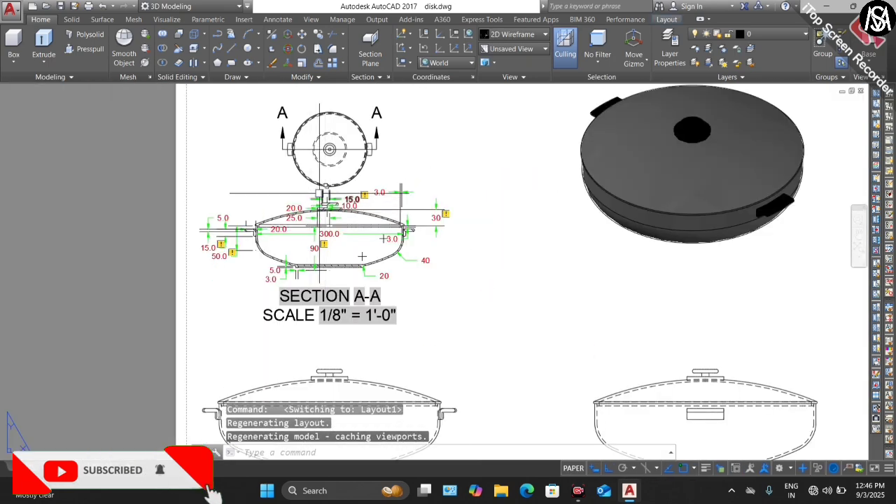
scroll(335, 196, "up", 3)
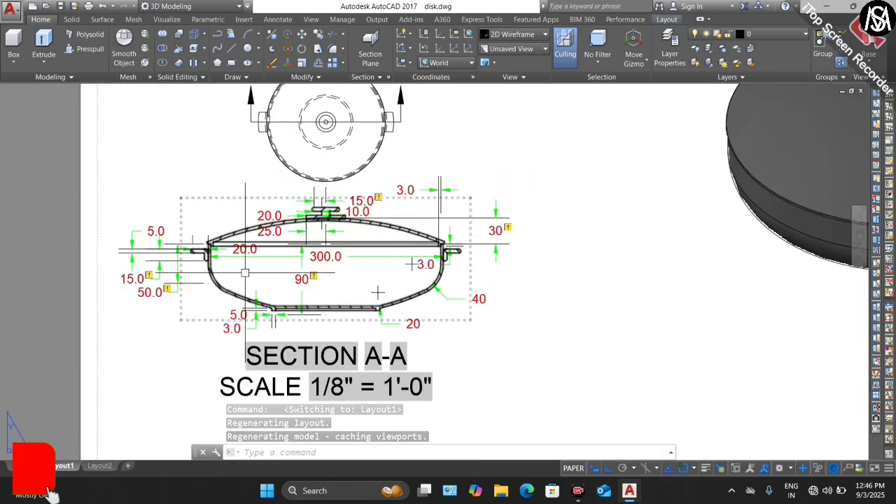
scroll(377, 292, "down", 2)
left_click(336, 265)
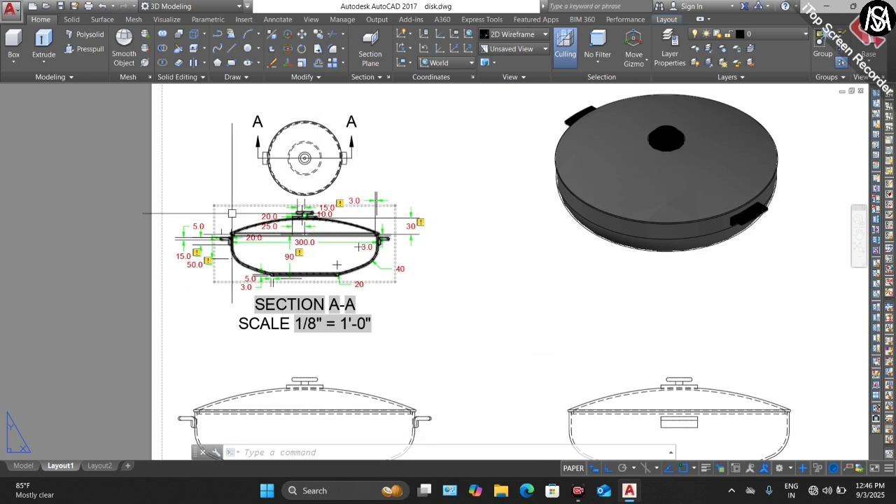
key("Escape")
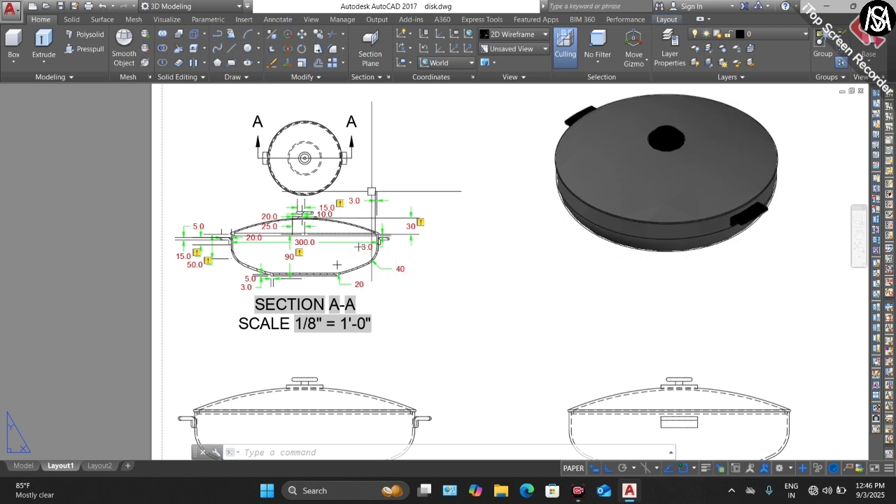
scroll(218, 226, "down", 2)
scroll(235, 219, "up", 1)
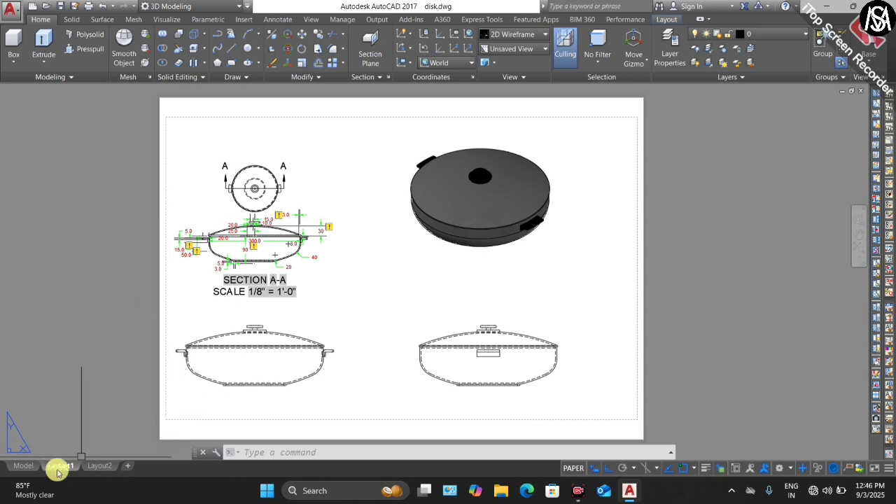
Step: Return to model space and inspect the finished pan from several sides
left_click(27, 467)
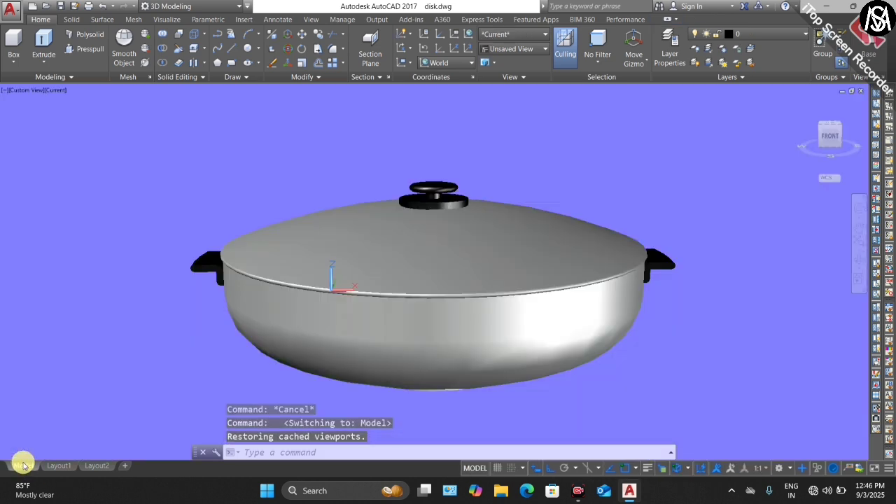
left_click(860, 263)
left_click_drag(714, 296, 674, 292)
left_click_drag(469, 296, 626, 320)
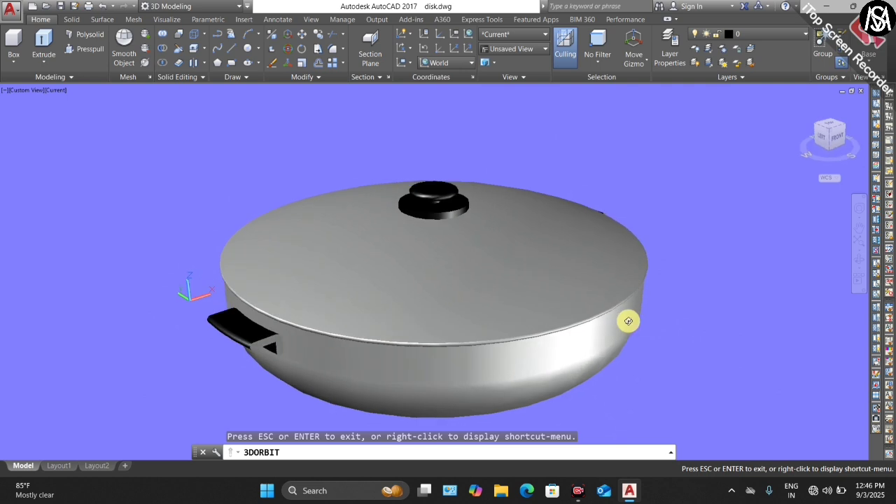
key("Escape")
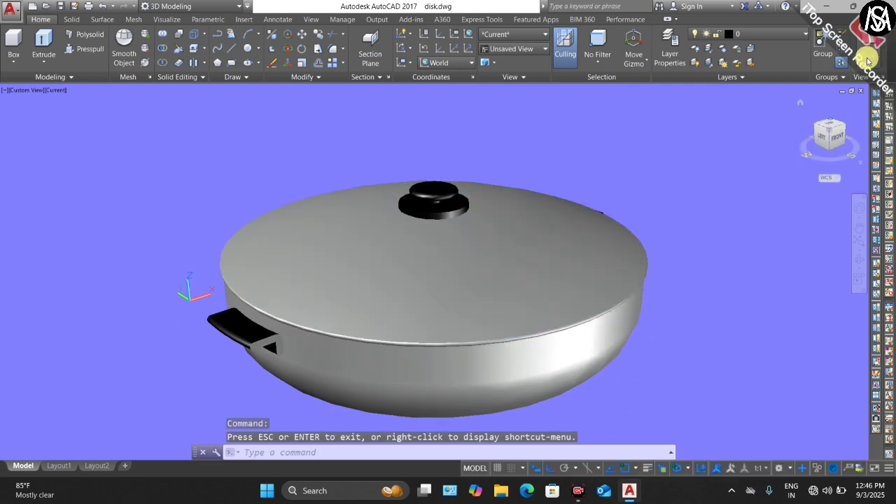
Step: Close disk.dwg without saving the changes and start a new drawing
left_click(862, 92)
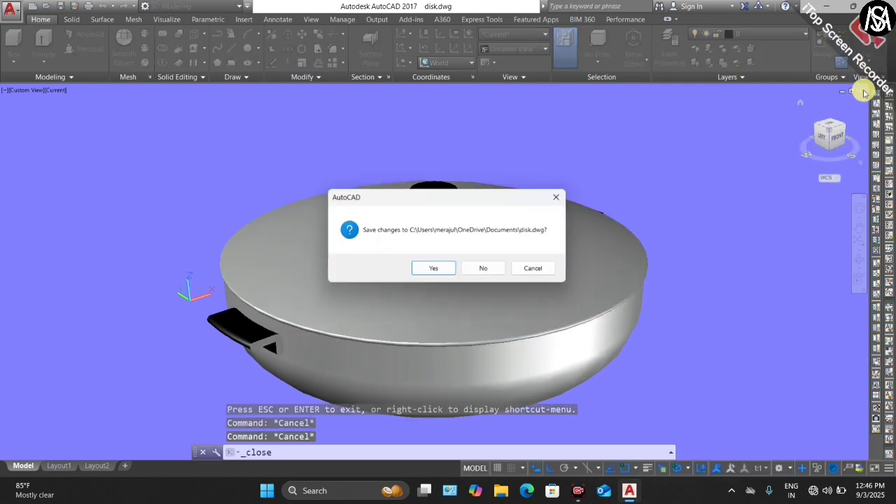
left_click(479, 274)
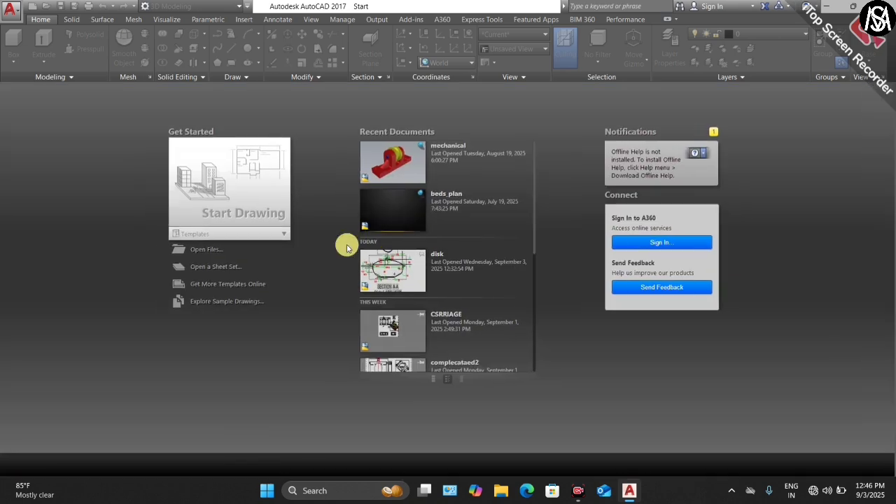
left_click(233, 194)
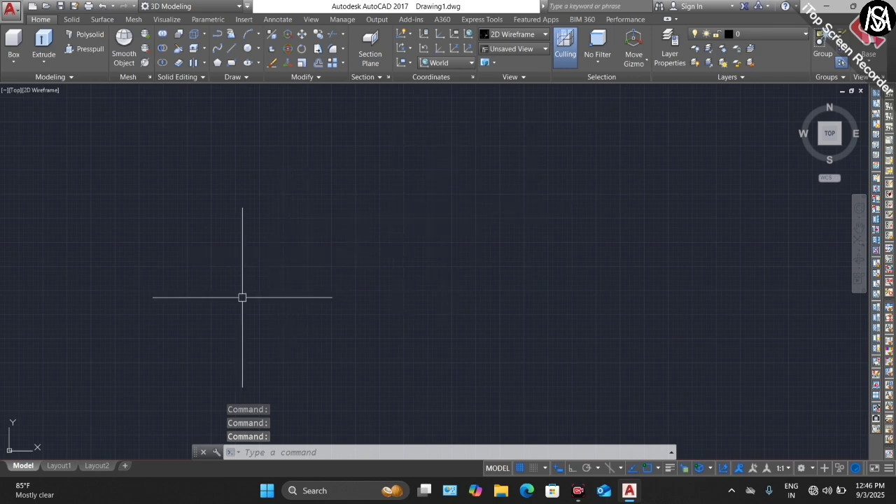
Step: Turn Ortho on and the grid off, and set the viewport to the Front view
scroll(242, 297, "down", 2)
scroll(338, 206, "up", 2)
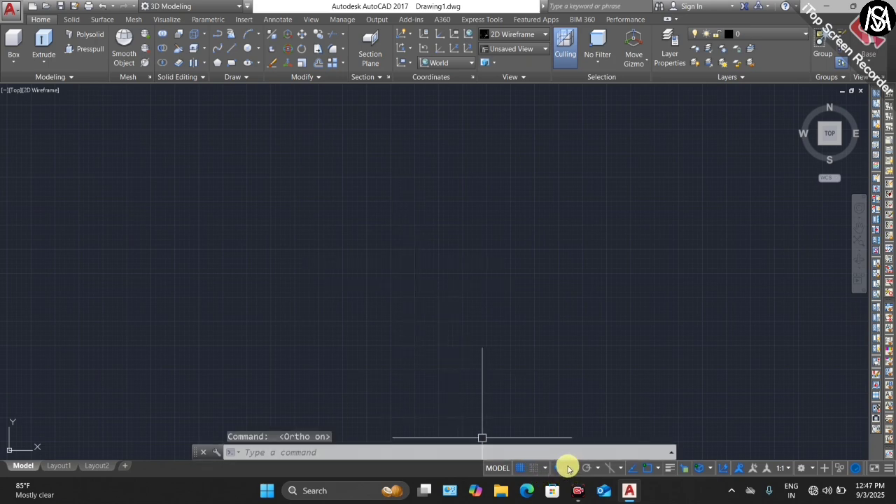
left_click(521, 473)
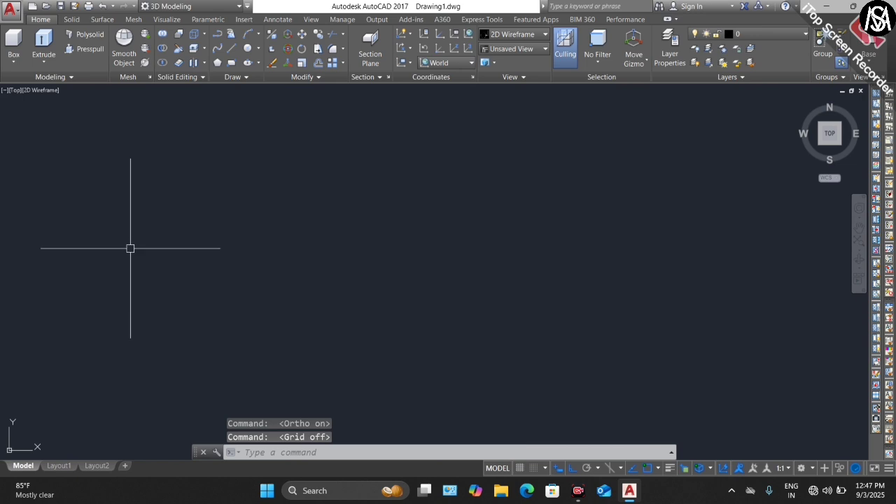
scroll(241, 246, "down", 2)
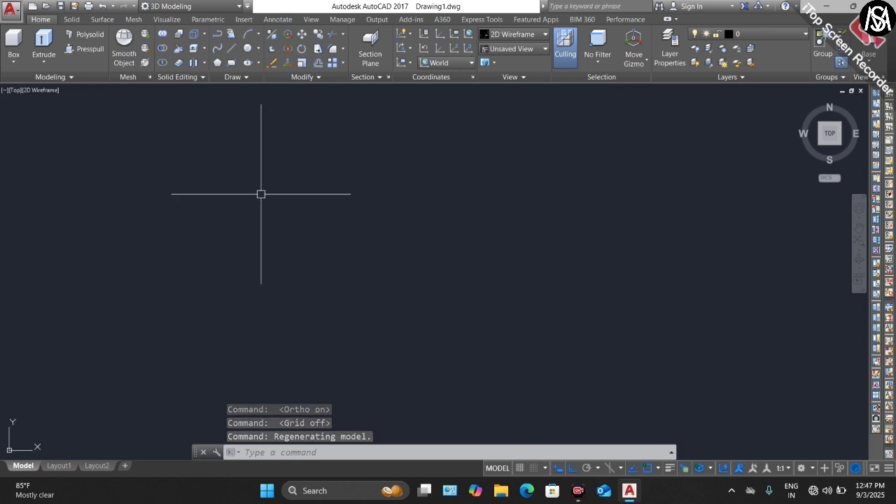
left_click(15, 93)
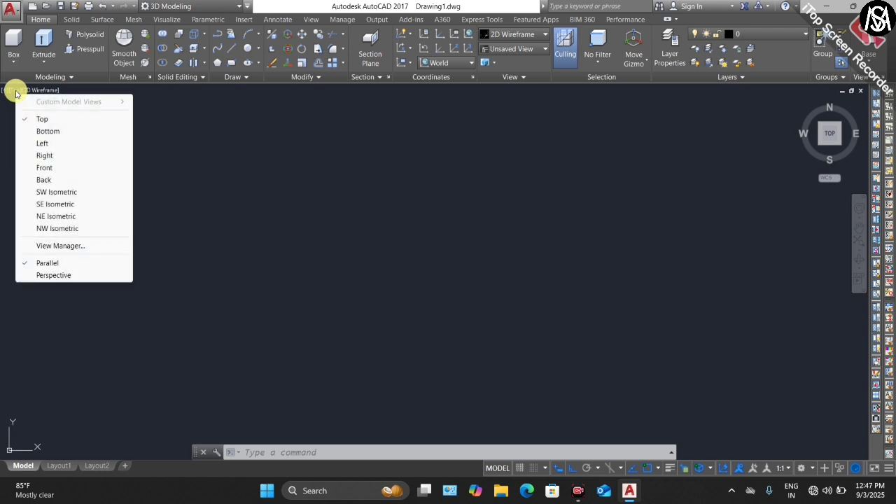
left_click(46, 168)
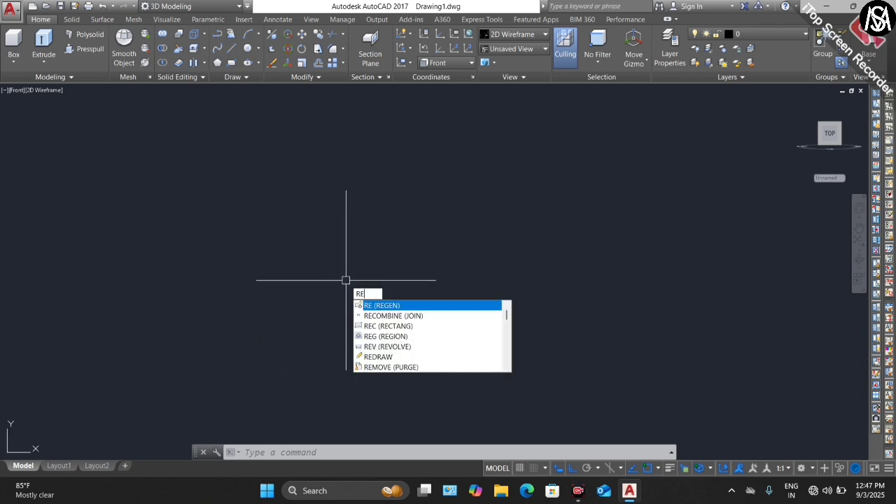
Step: Draw a rectangle 300 wide and 50 high in the front plane and fit it in the view
type("C")
key("Return")
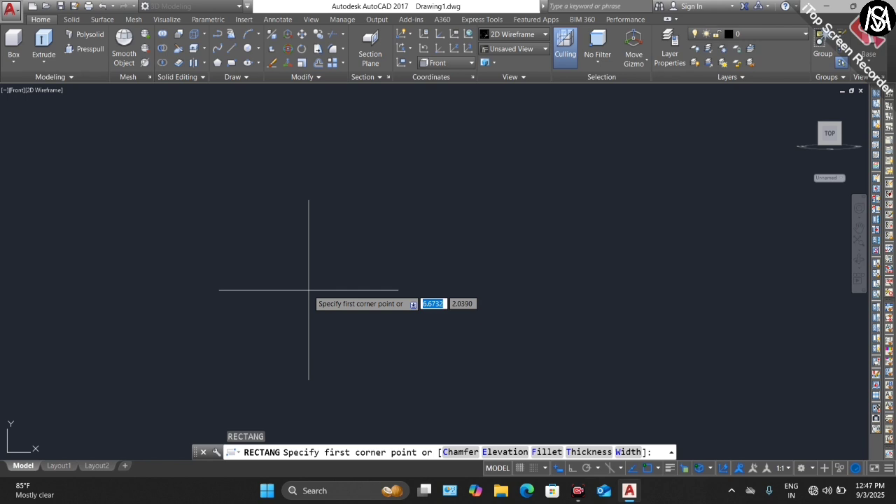
left_click(148, 340)
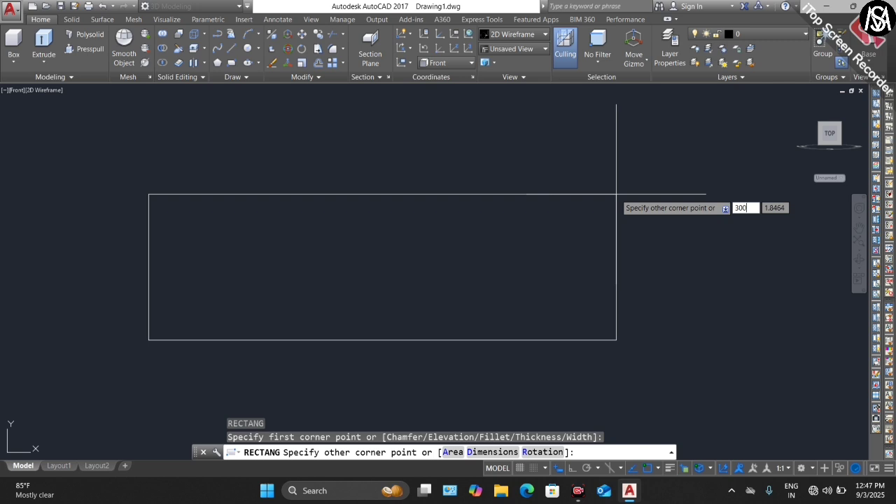
key("Tab")
type("5")
key("Return")
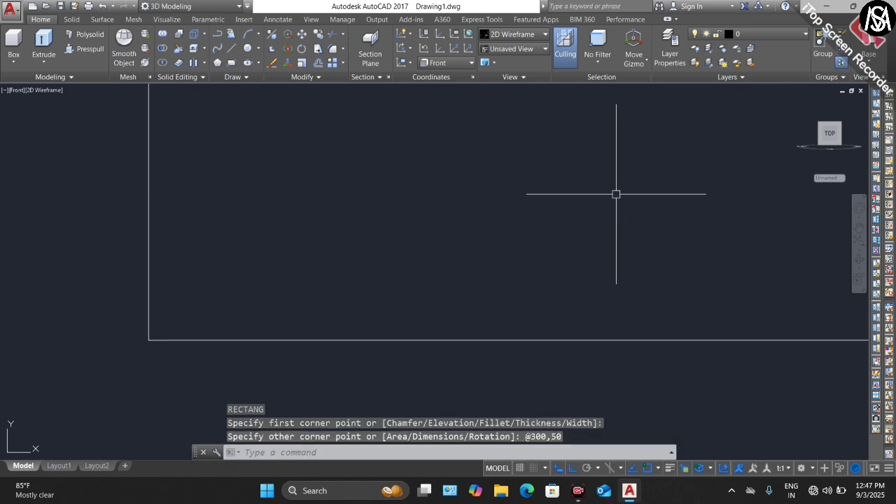
scroll(79, 297, "down", 4)
scroll(204, 288, "down", 10)
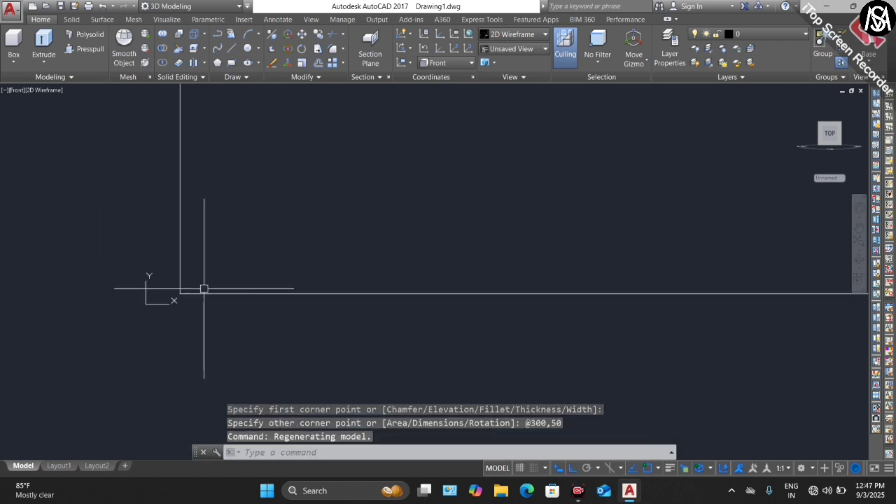
scroll(255, 298, "down", 2)
scroll(253, 297, "down", 2)
scroll(476, 308, "up", 2)
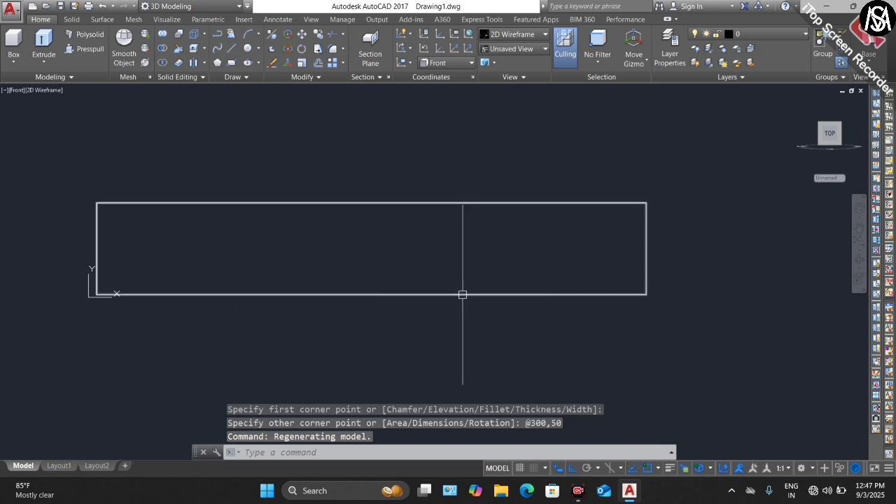
scroll(292, 238, "up", 3)
scroll(323, 247, "down", 2)
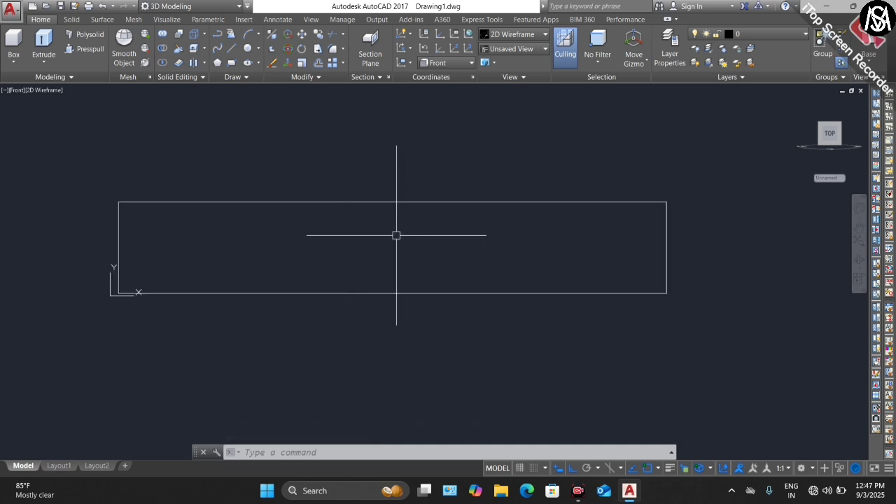
Step: Draw a vertical line 90 long downward from the midpoint of the rectangle's upper edge
type("l")
key("Return")
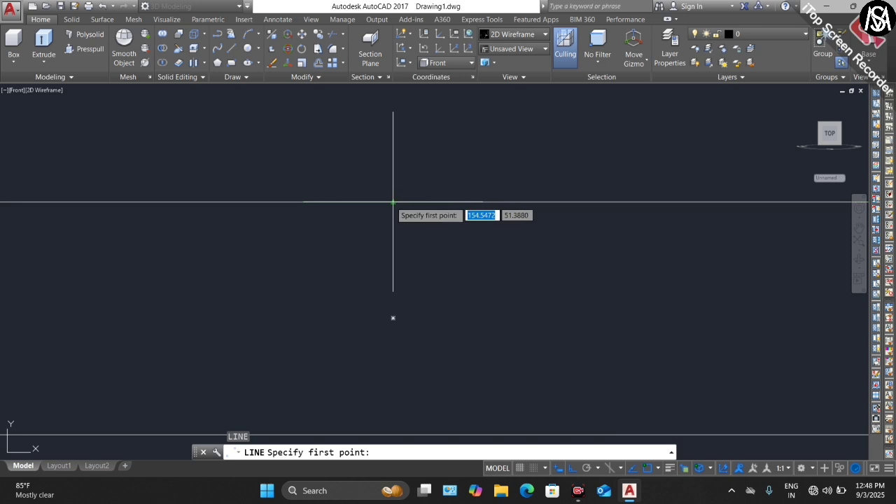
left_click(392, 202)
scroll(392, 168, "down", 3)
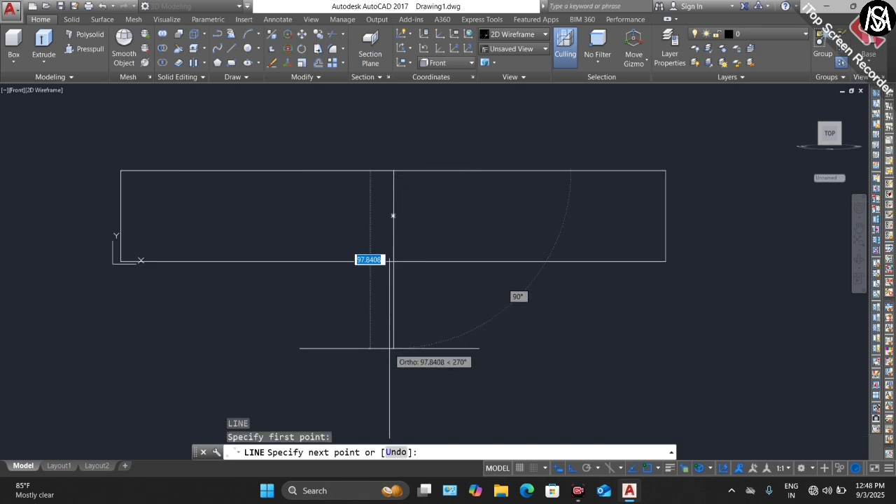
type("90")
key("Return")
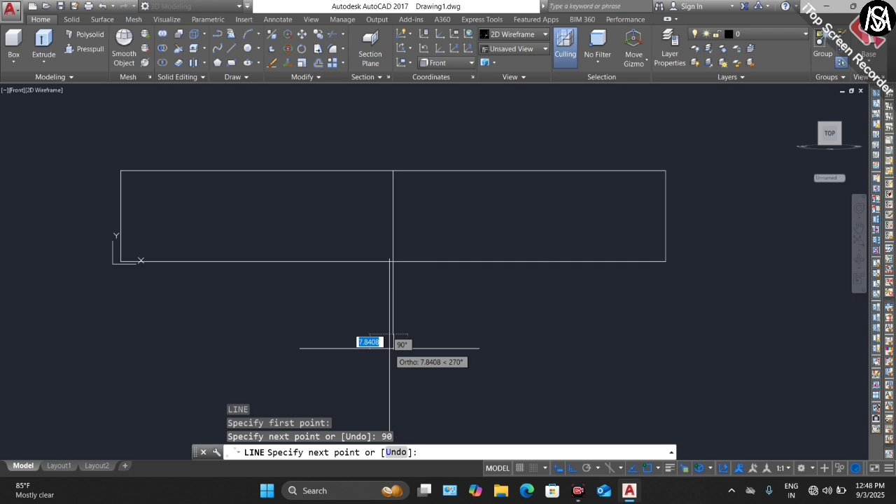
Step: Move the UCS origin away from the rectangle's lower-left corner to an empty spot left of the profile
key("Escape")
scroll(328, 262, "down", 2)
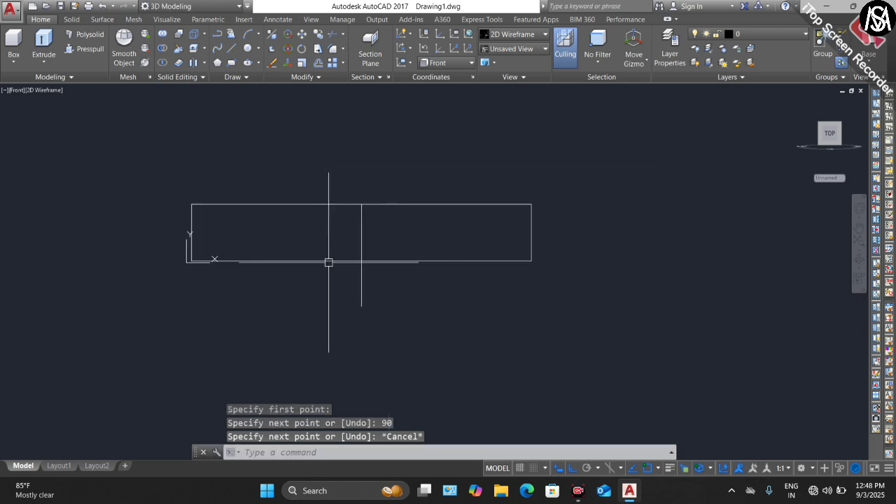
scroll(328, 262, "up", 2)
scroll(436, 254, "down", 2)
scroll(386, 245, "up", 2)
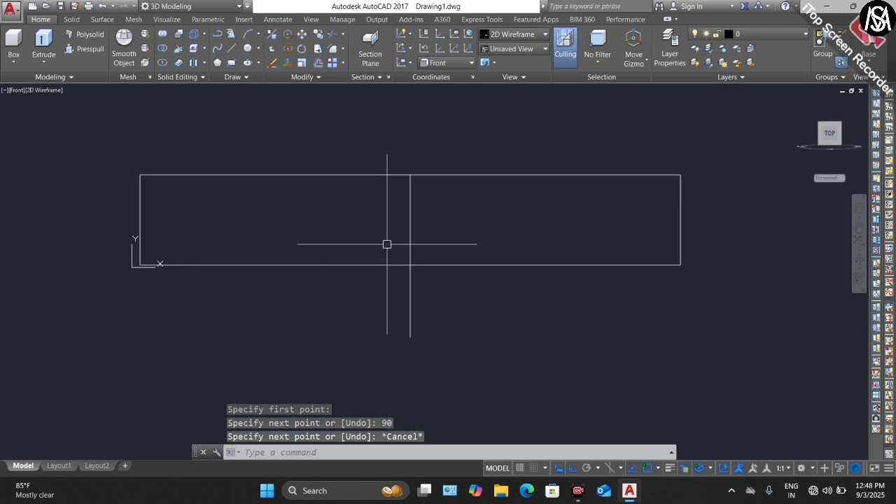
left_click(133, 266)
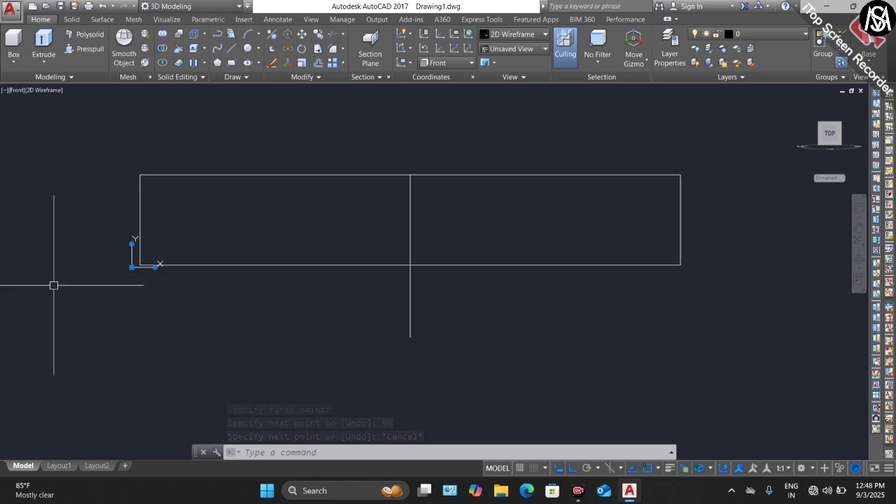
left_click(132, 267)
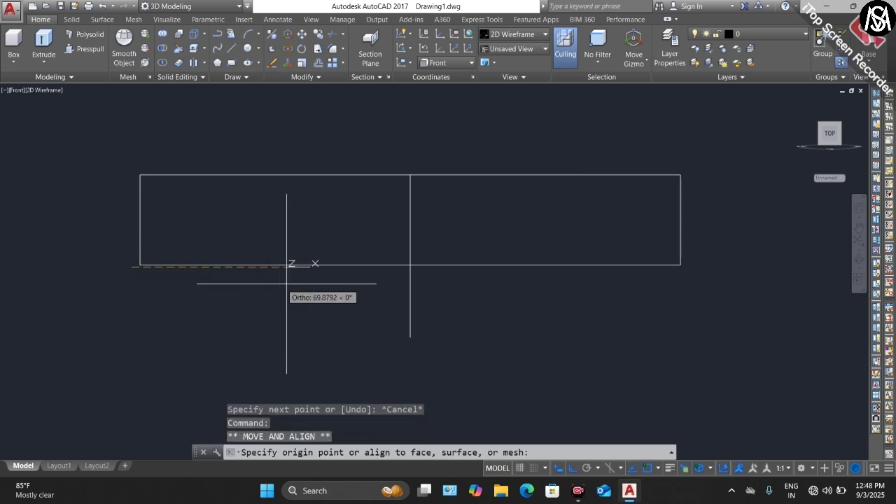
scroll(290, 282, "down", 3)
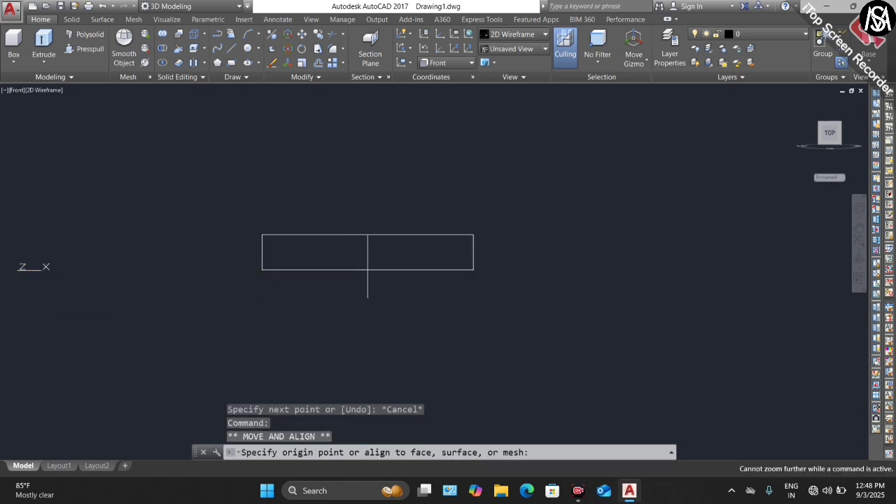
key("Escape")
scroll(360, 256, "up", 3)
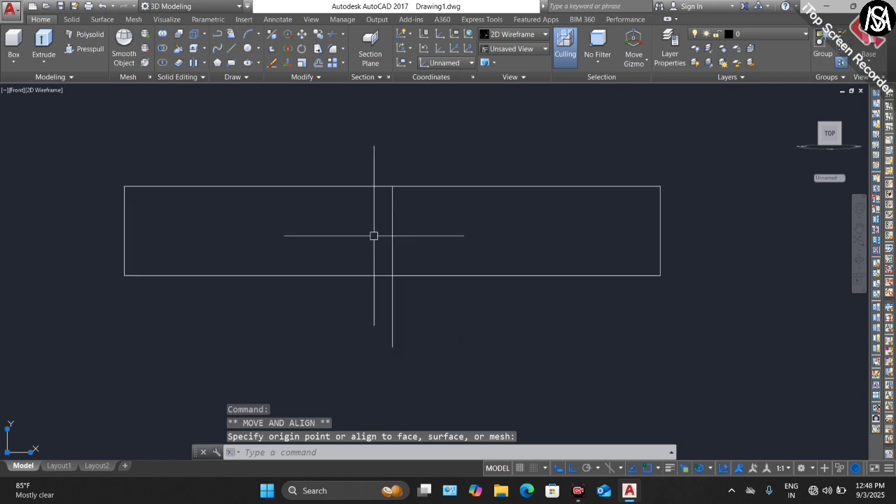
scroll(385, 234, "up", 2)
scroll(389, 234, "down", 4)
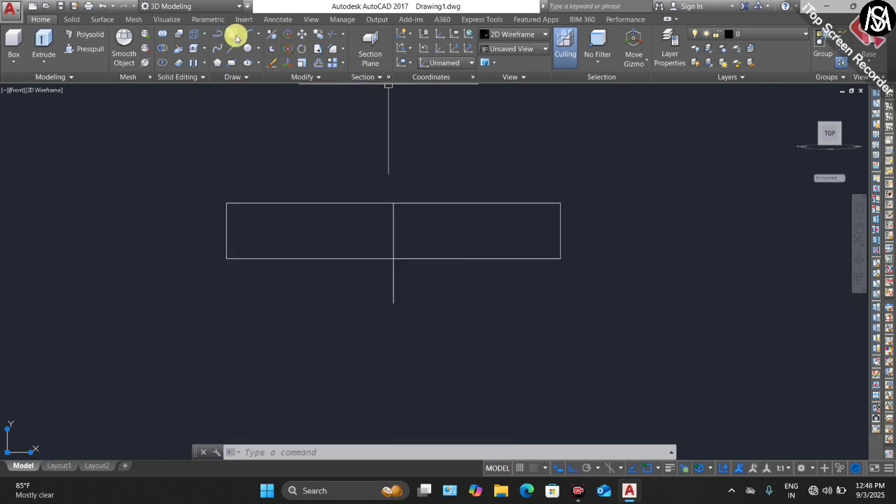
Step: Draw a 3-point arc from the rectangle's lower-left corner through the vertical line's lower end to the lower-right corner
left_click(259, 35)
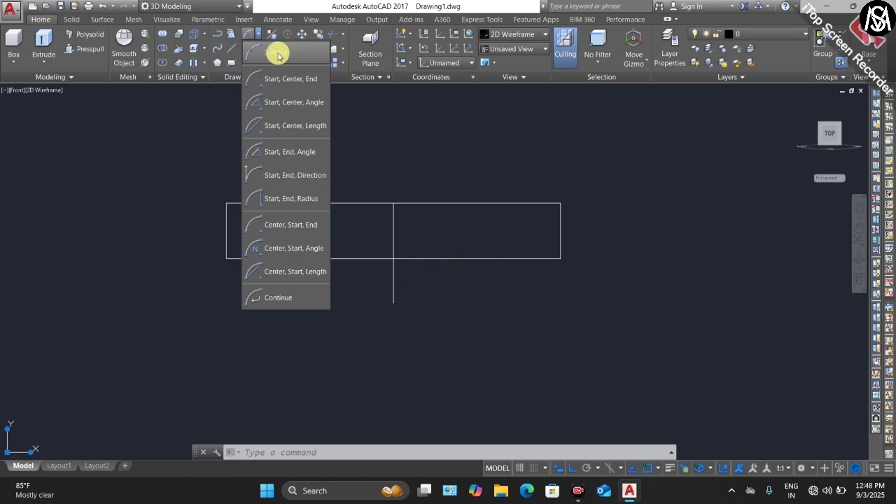
left_click(268, 53)
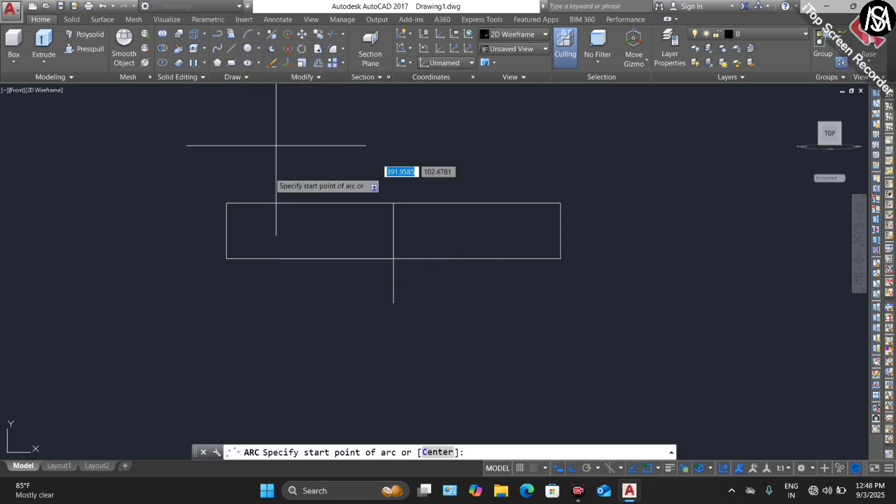
left_click(228, 257)
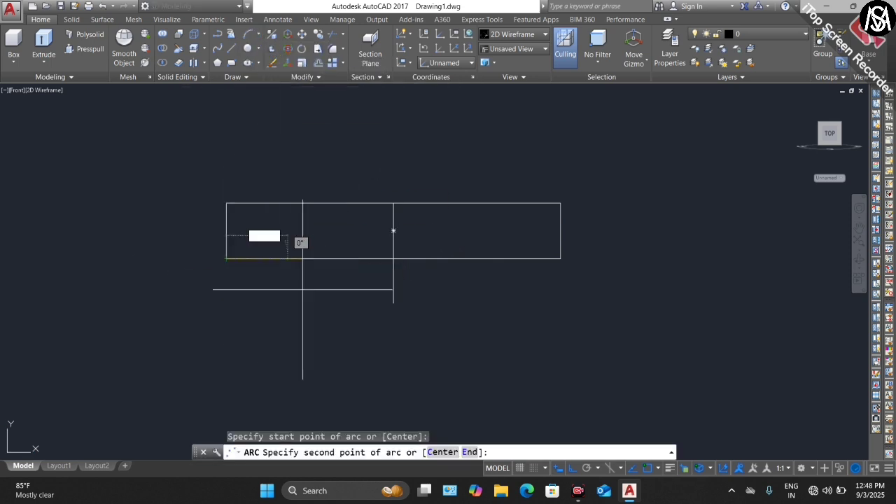
left_click(394, 302)
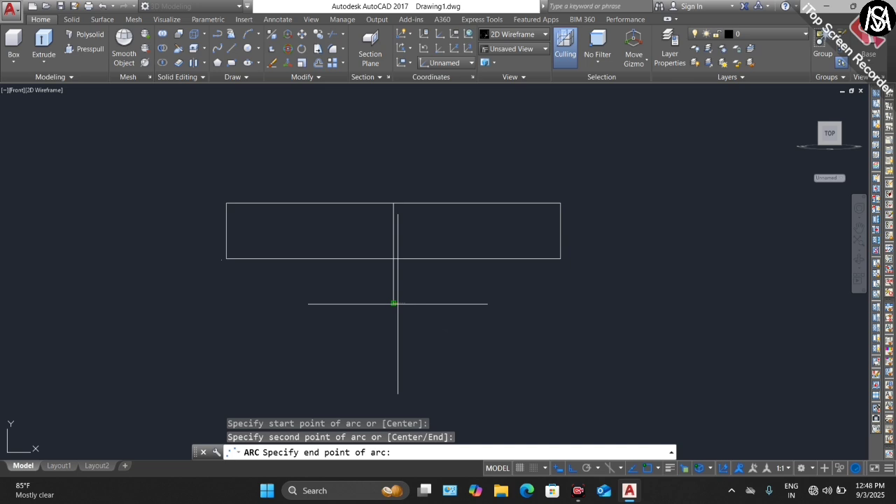
left_click(560, 257)
key("Escape")
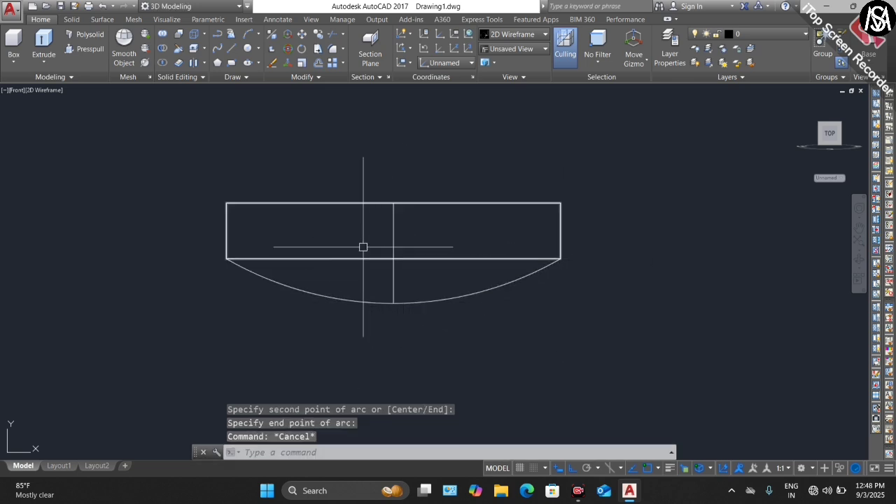
Step: Explode the rectangle and delete its lower edge
scroll(362, 245, "up", 2)
scroll(362, 245, "down", 2)
scroll(366, 245, "up", 2)
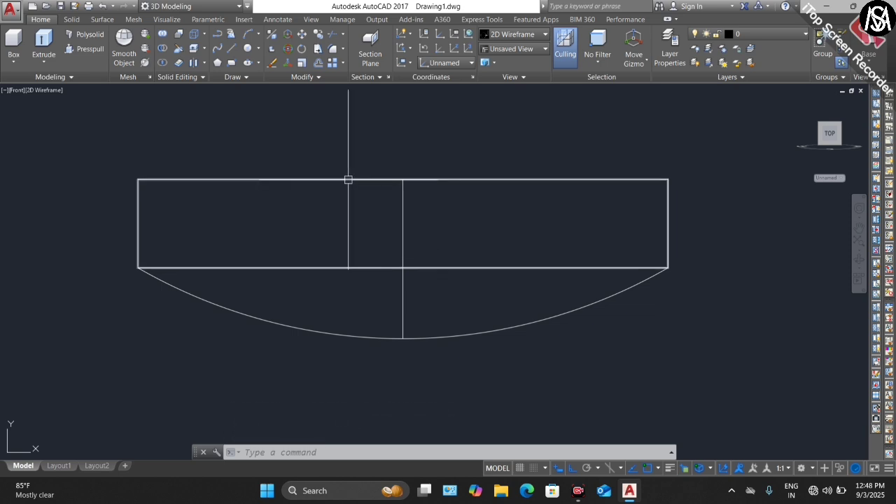
left_click(349, 180)
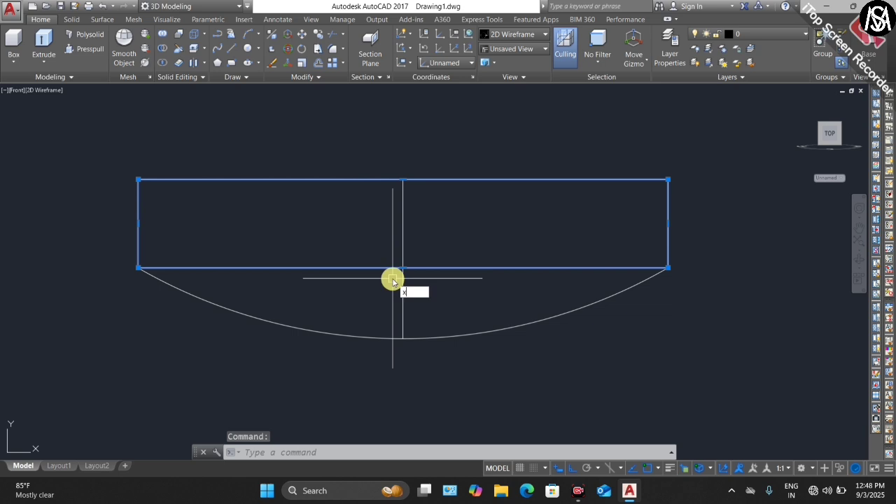
type("x")
key("Return")
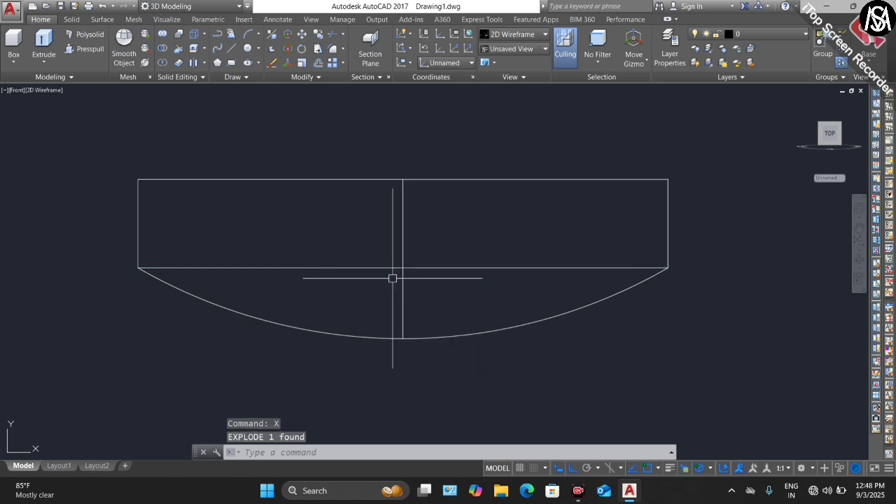
left_click(471, 267)
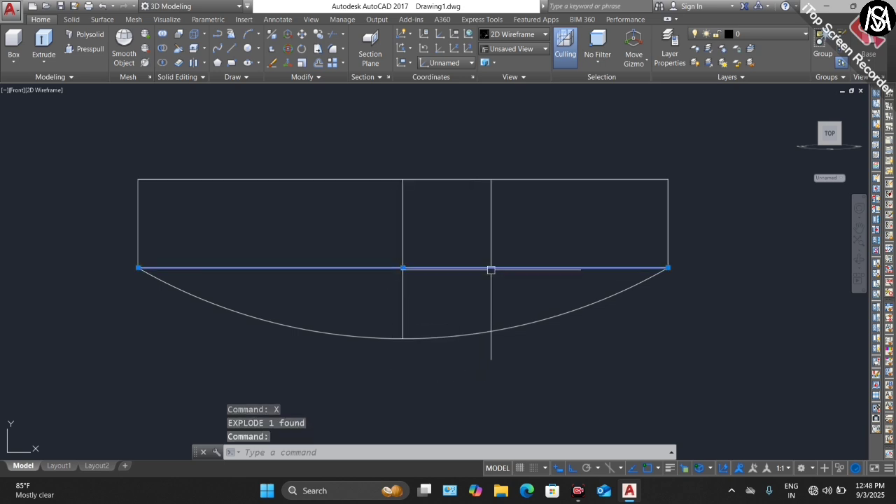
key("Delete")
scroll(422, 330, "down", 4)
scroll(380, 322, "up", 2)
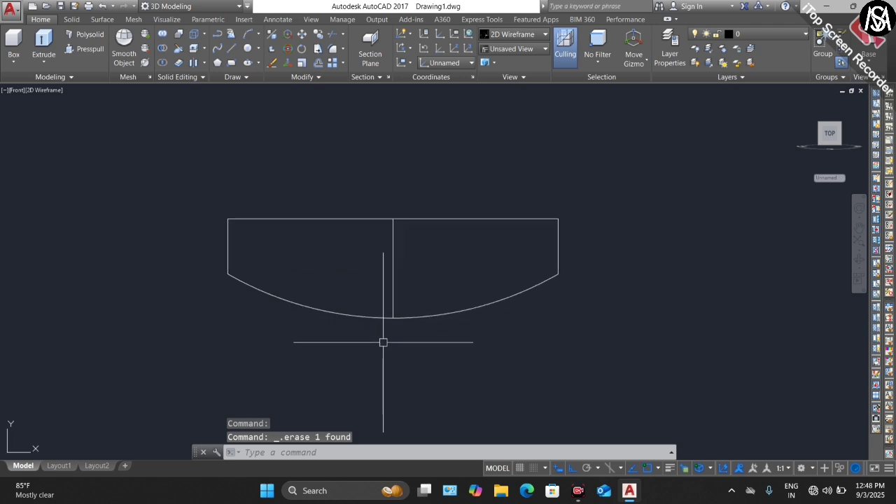
Step: Draw a freehand horizontal line below the arc, shorter than the pan profile's width
scroll(389, 313, "down", 3)
scroll(371, 306, "up", 3)
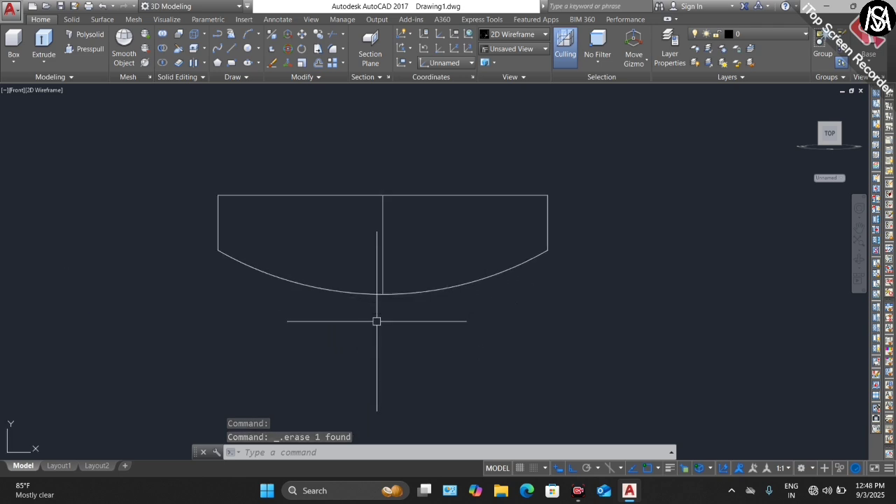
type("l")
key("Return")
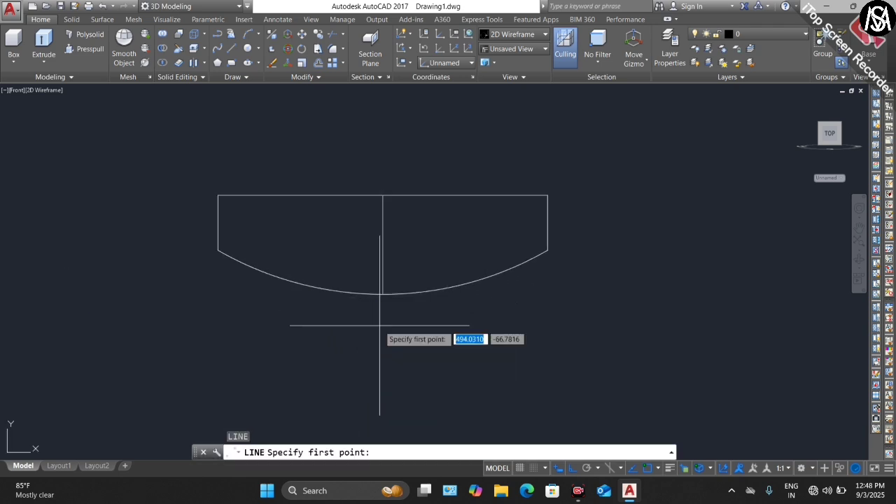
left_click(285, 341)
left_click(515, 341)
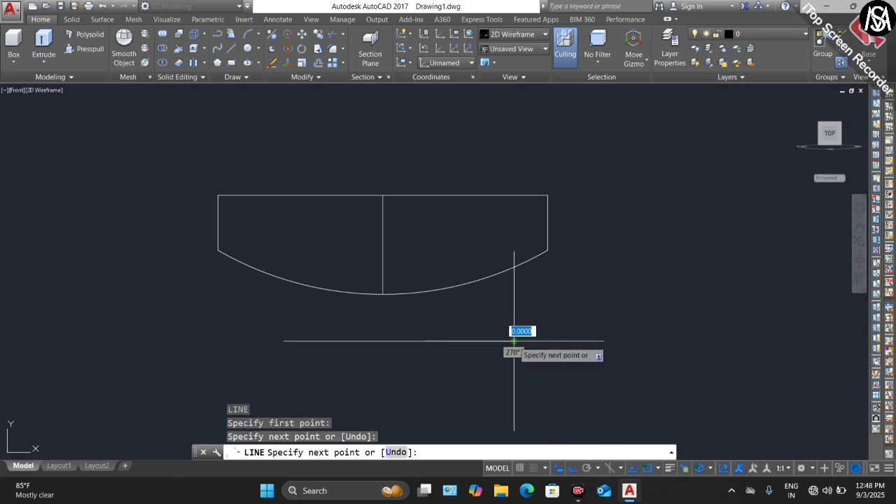
key("Escape")
Step: Move the horizontal line by its midpoint onto the lower end of the vertical centre line
left_click(397, 342)
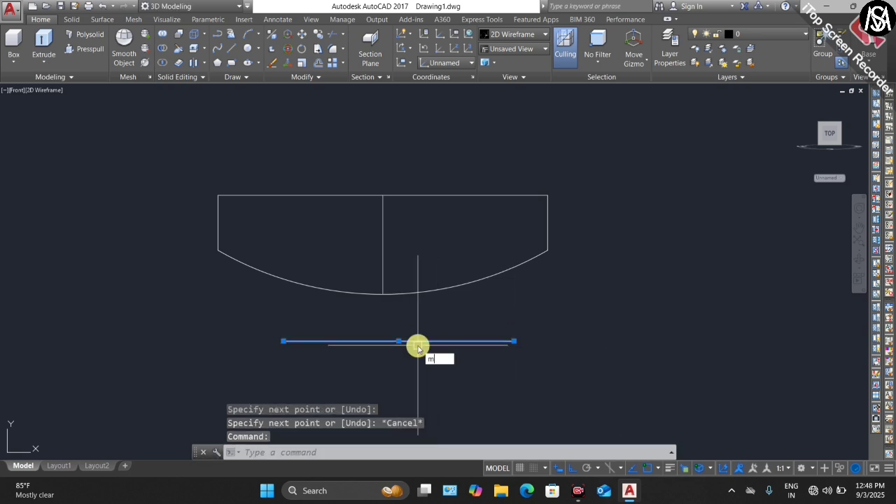
type("m")
key("Return")
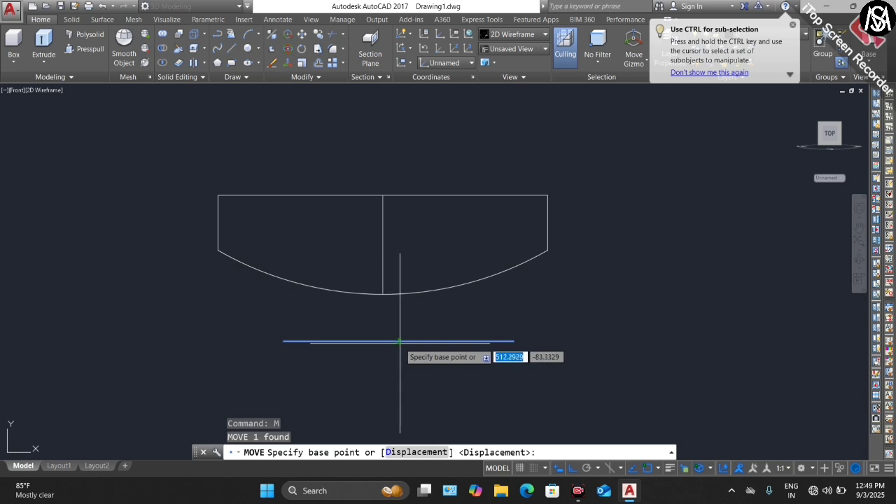
left_click(399, 341)
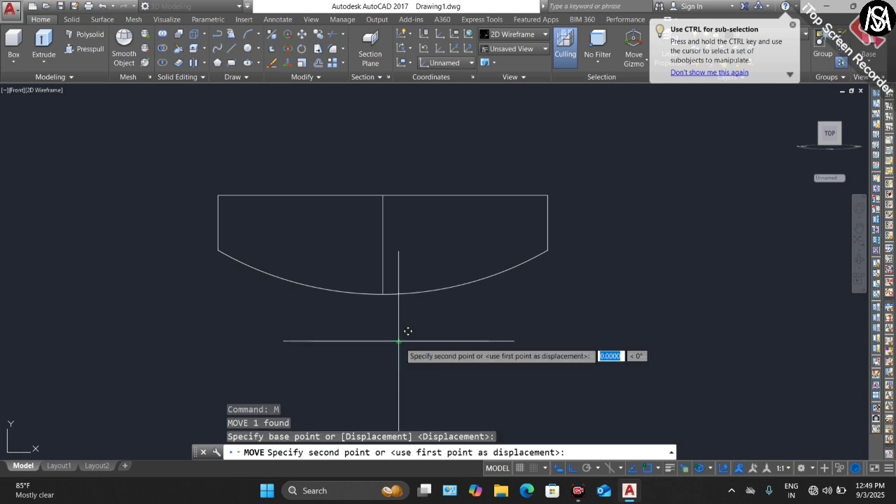
left_click(390, 291)
scroll(386, 327, "up", 2)
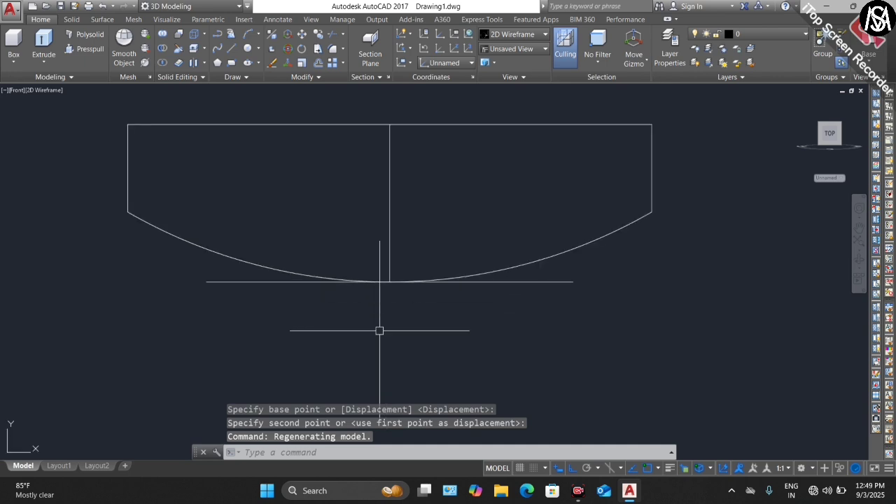
key("Escape")
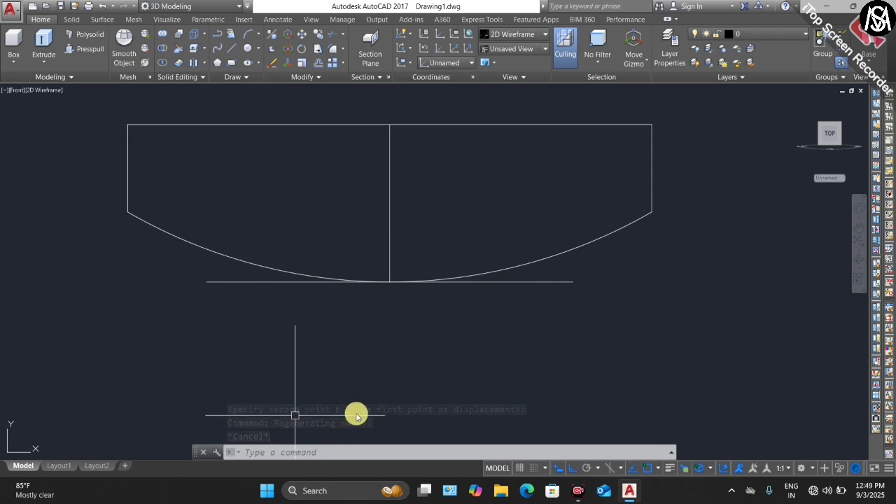
Step: Offset the horizontal line 8 upward and delete the original line at the arc's lowest point
type("O")
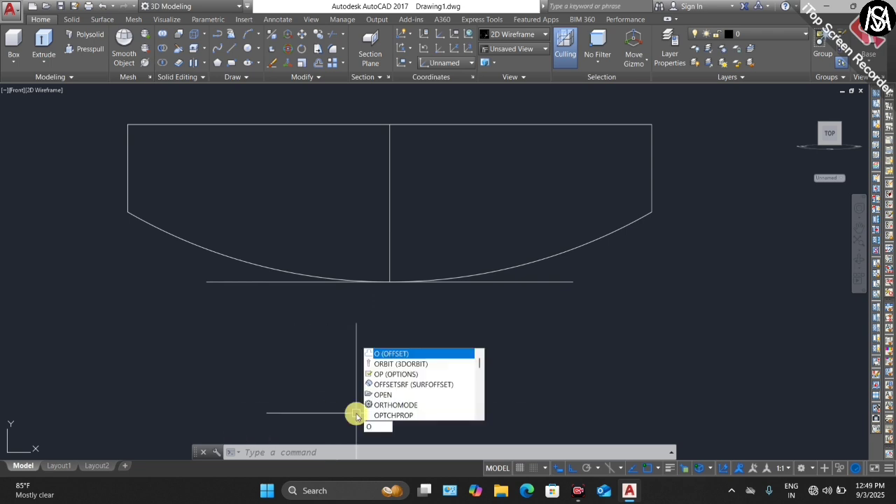
key("Return")
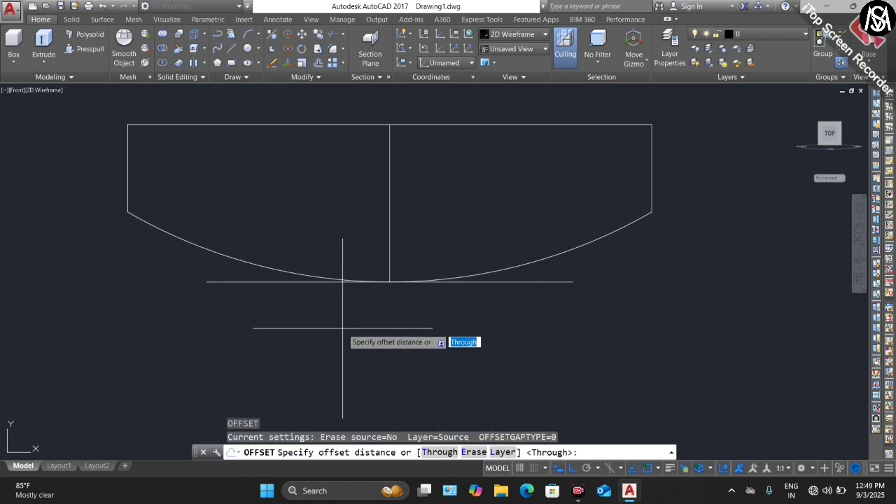
key("Return")
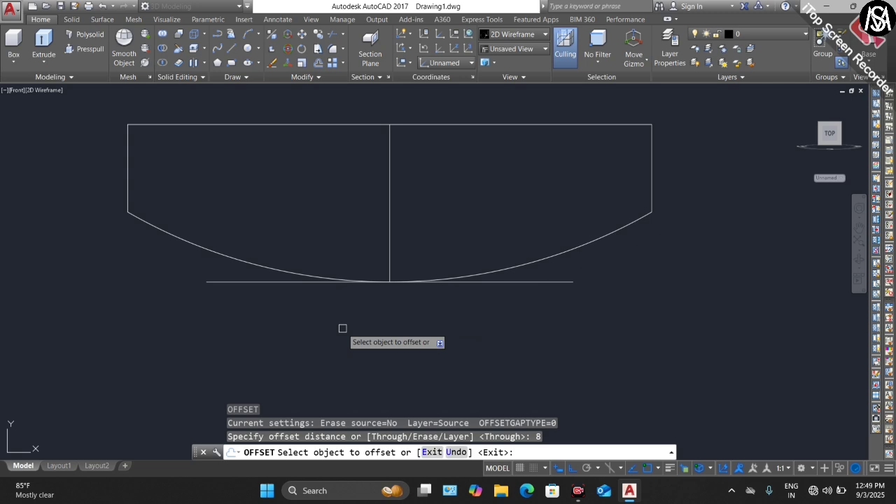
left_click(262, 284)
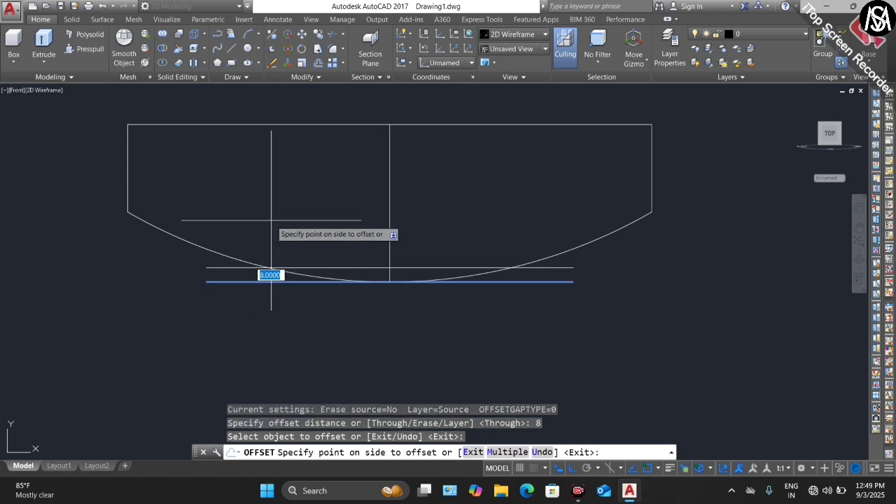
left_click(271, 273)
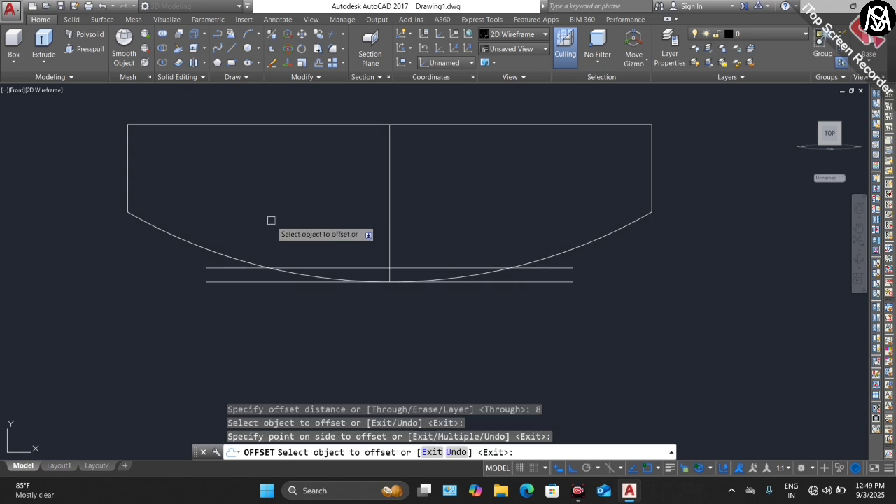
key("Escape")
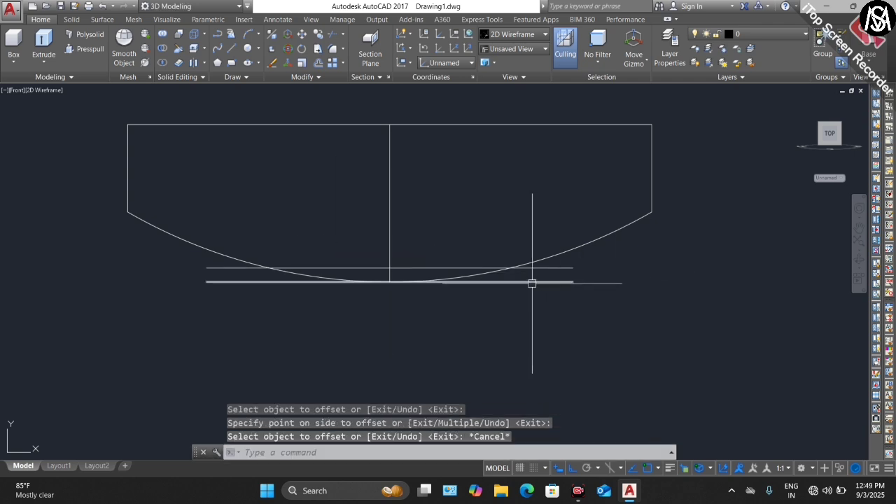
left_click(532, 283)
key("Delete")
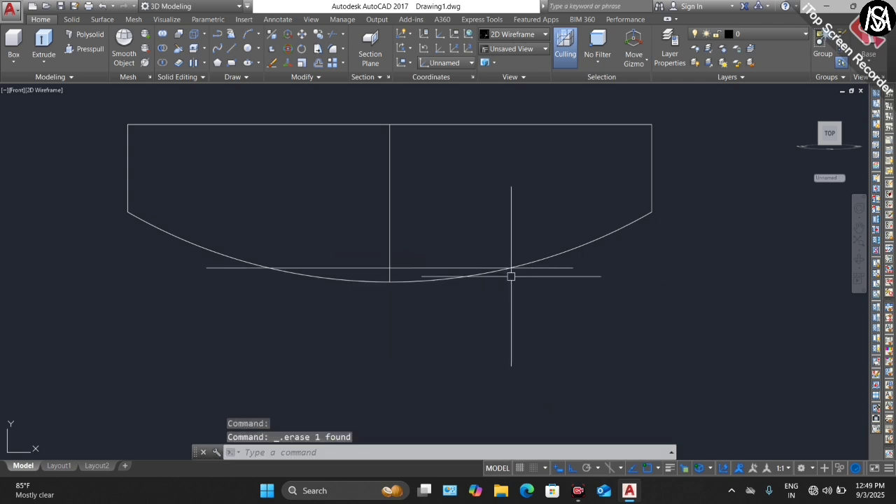
Step: Trim away the bottom arc's portion below the horizontal line on both sides of the vertical centre line
scroll(367, 259, "up", 4)
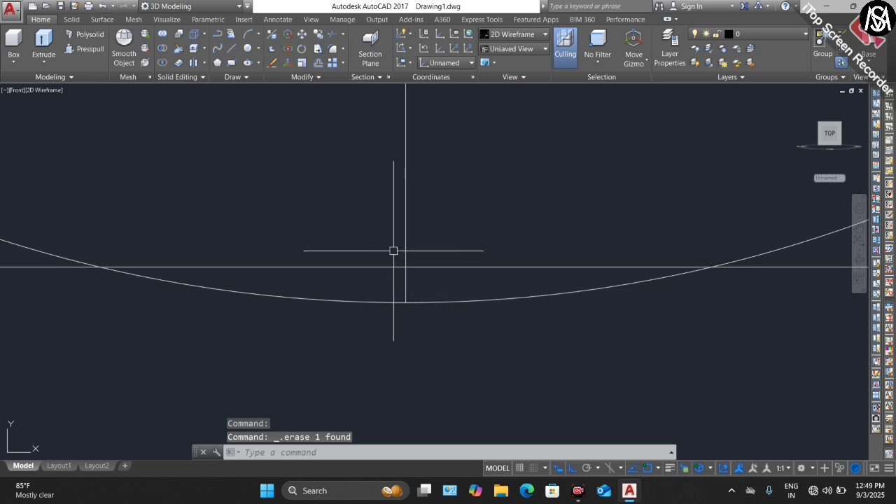
scroll(411, 306, "down", 4)
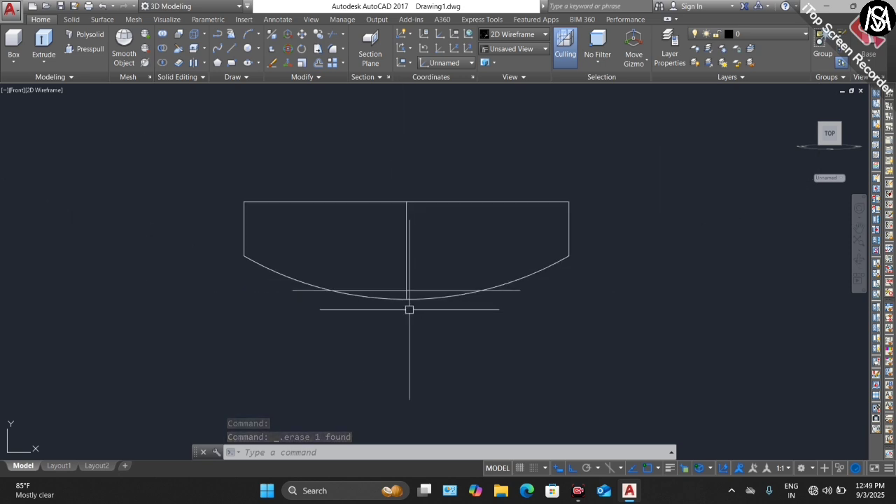
scroll(392, 286, "up", 2)
type("TR")
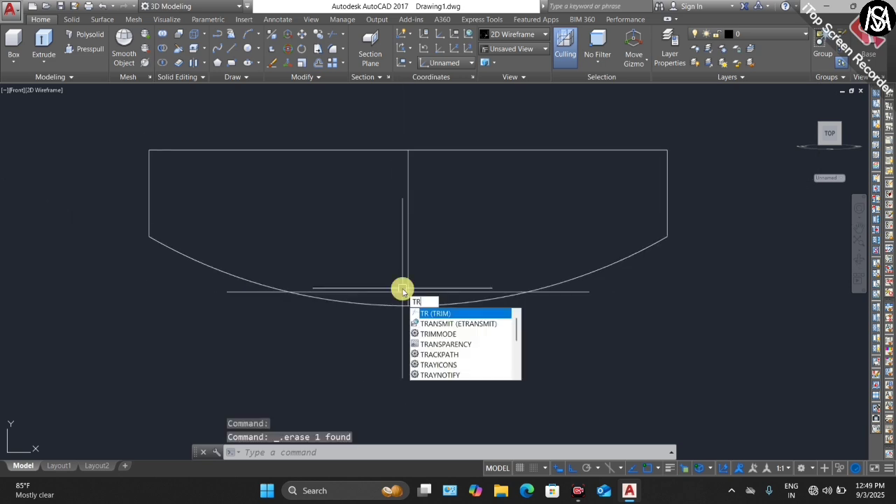
key("Return")
key("Return")
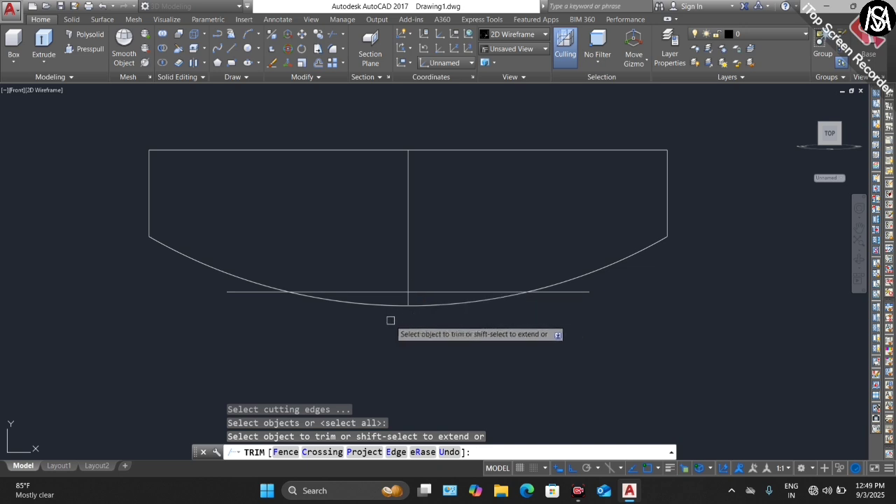
scroll(390, 320, "up", 2)
scroll(348, 311, "down", 2)
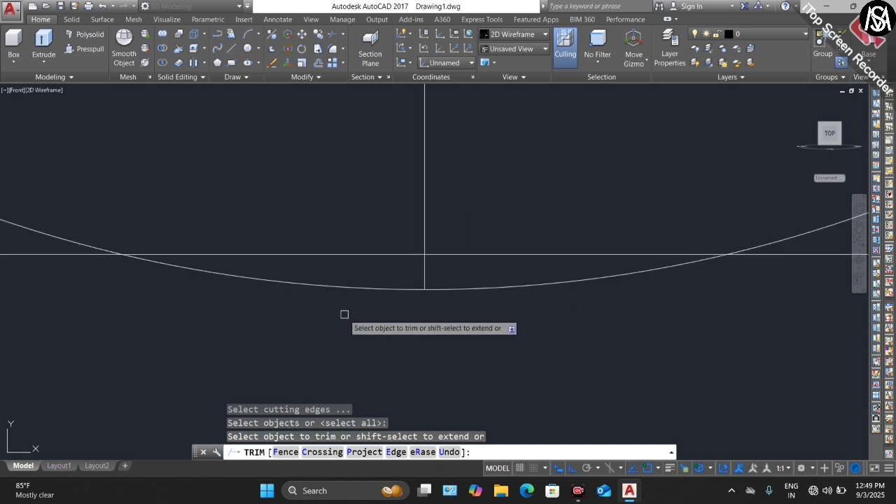
left_click(498, 294)
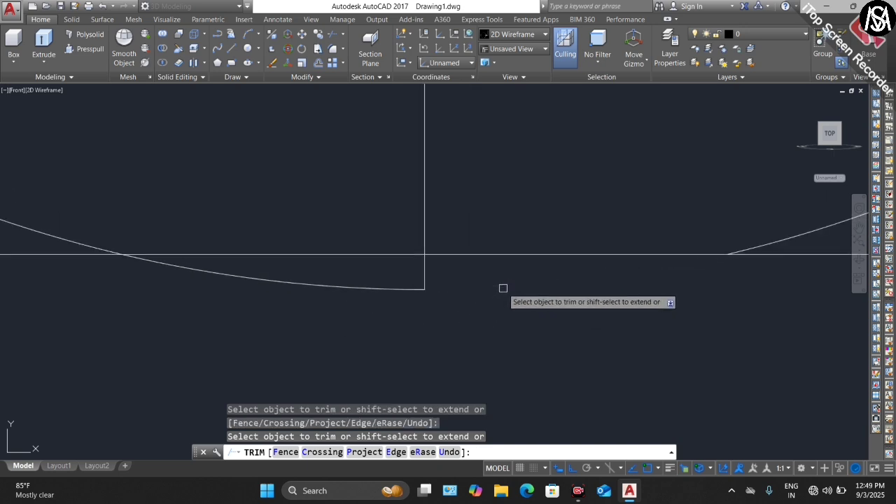
left_click(362, 289)
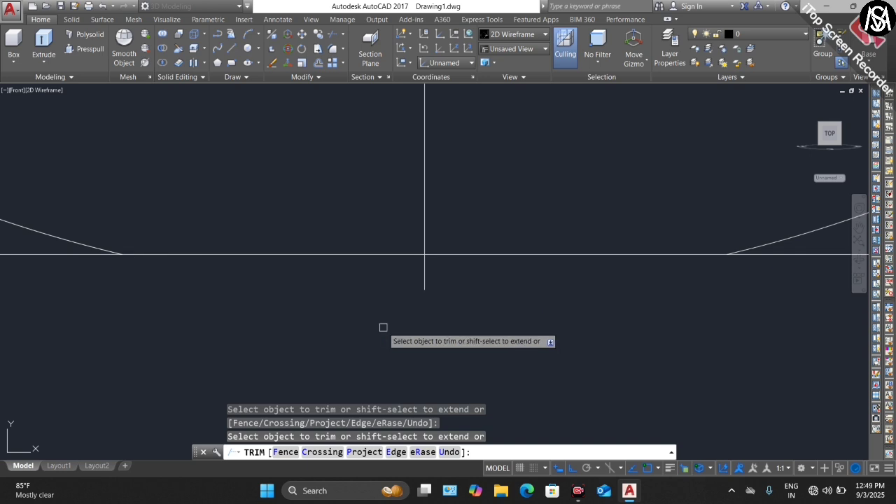
Step: Trim the horizontal base line's overhanging ends beyond the arcs on both sides
scroll(396, 327, "down", 2)
scroll(459, 319, "up", 4)
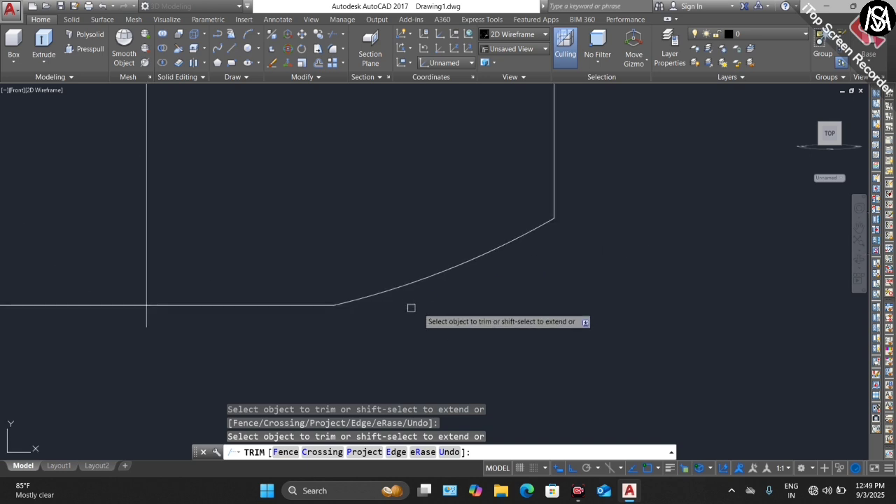
scroll(290, 300, "down", 5)
scroll(277, 299, "up", 6)
left_click(285, 279)
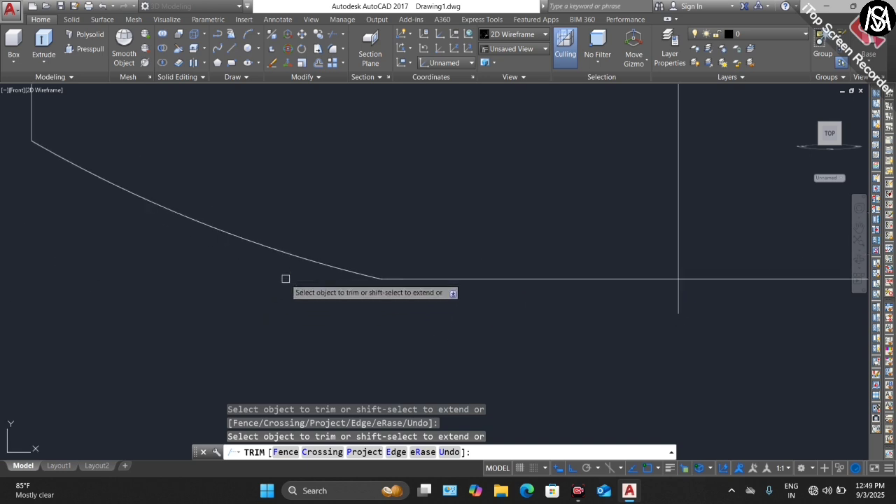
scroll(306, 340, "down", 4)
key("Escape")
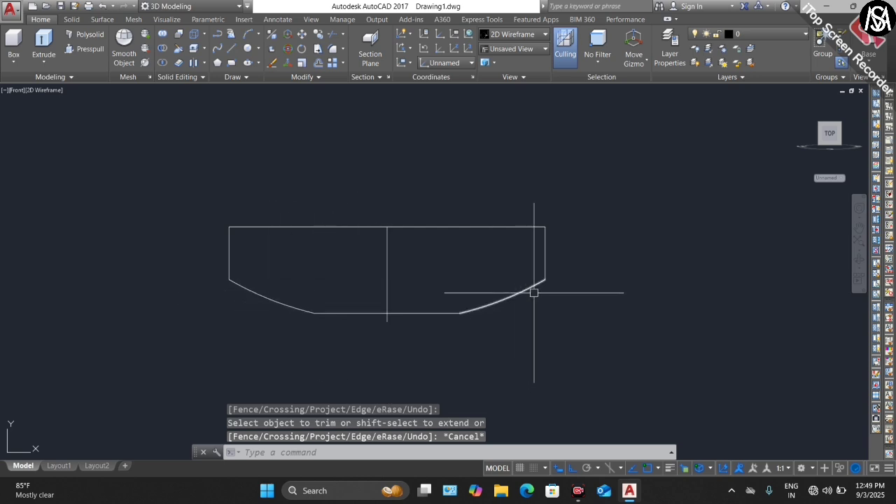
Step: Fillet the corner between the profile's left side and the left arc with radius 40, using the Multiple option
scroll(534, 292, "up", 4)
scroll(592, 273, "down", 4)
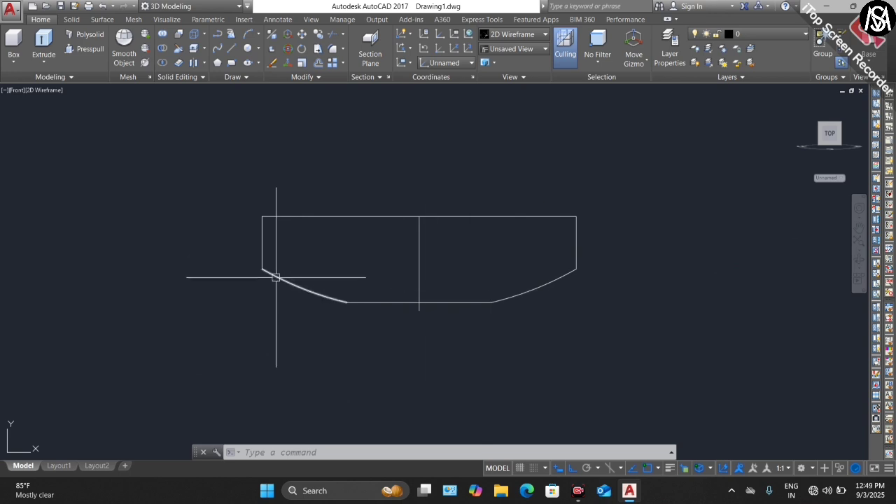
scroll(300, 282, "up", 2)
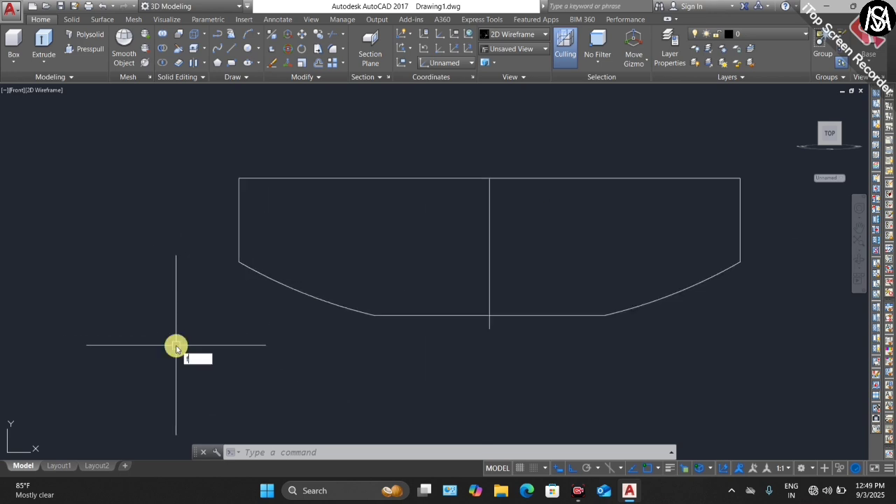
key("Return")
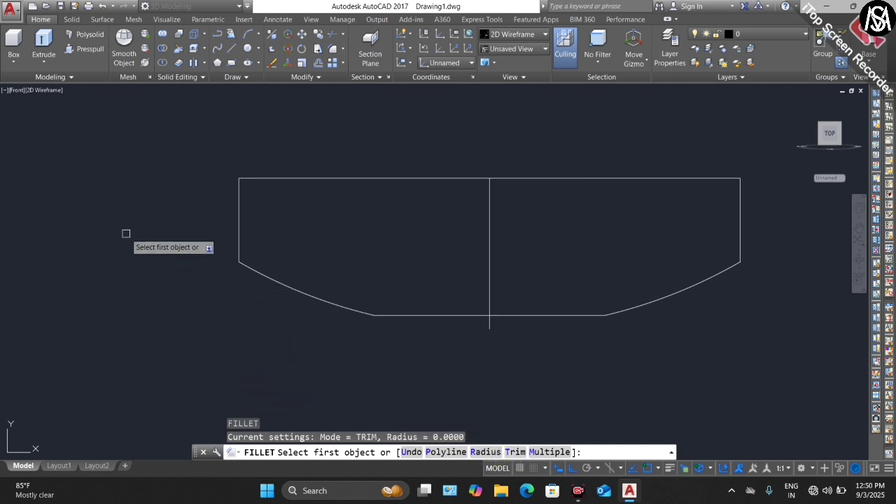
key("Return")
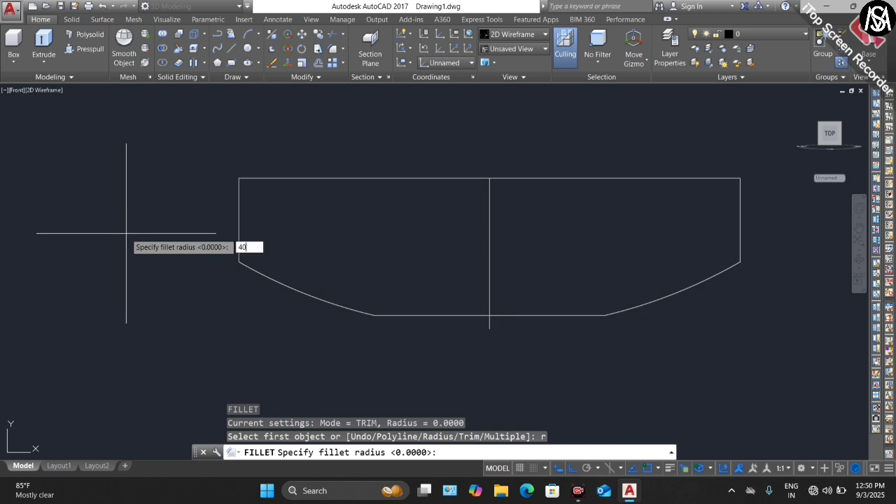
key("Return")
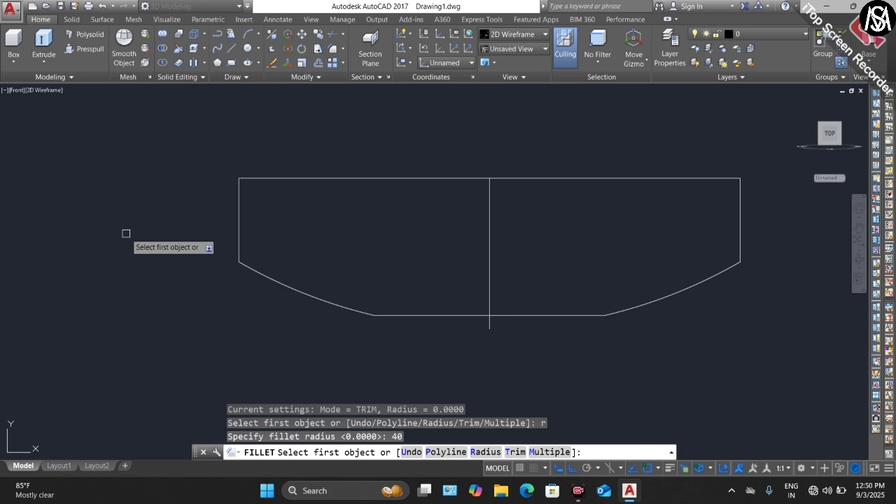
key("Return")
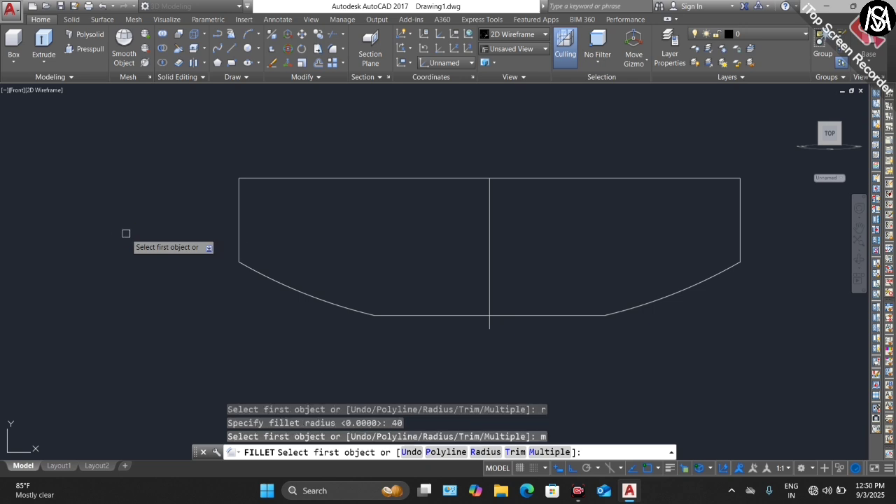
left_click(242, 233)
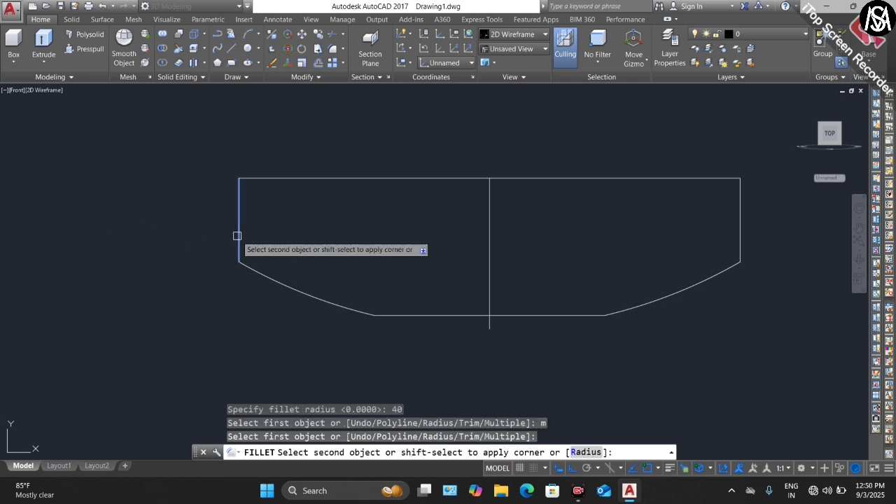
left_click(301, 290)
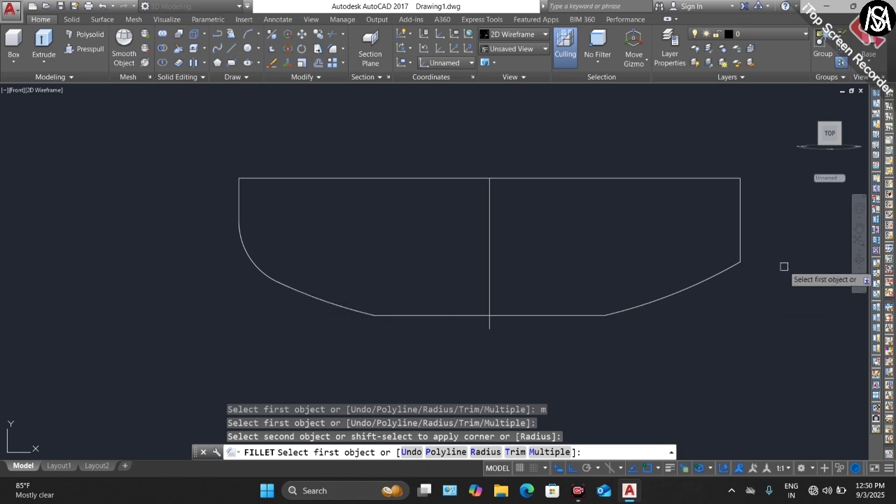
Step: Fillet the corner between the profile's right side and the right arc with the same 40 radius
scroll(776, 246, "up", 4)
left_click(682, 238)
scroll(681, 238, "down", 4)
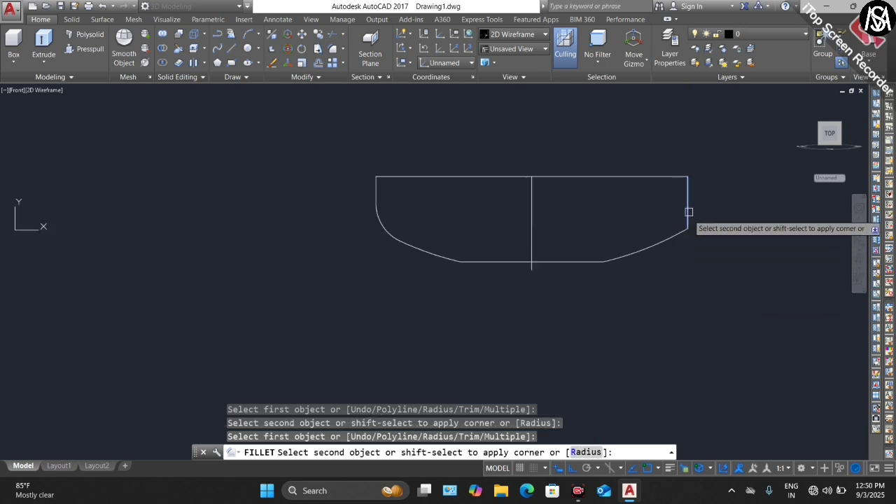
left_click(645, 247)
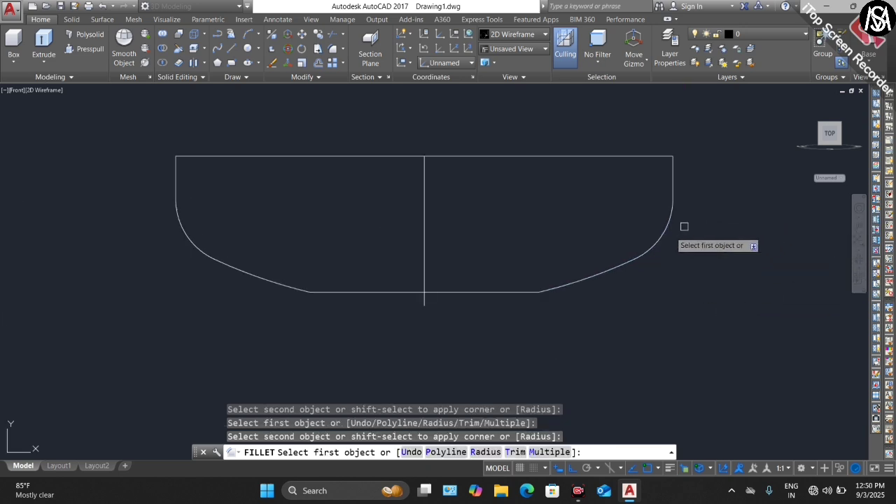
Step: Fillet the corner between the flat base line and the left arc with radius 20, using the Multiple option
scroll(540, 294, "up", 5)
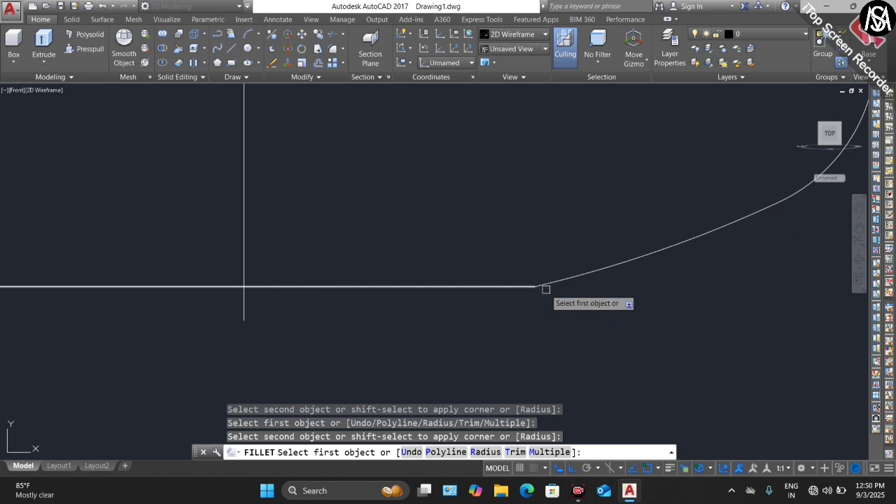
scroll(535, 287, "up", 2)
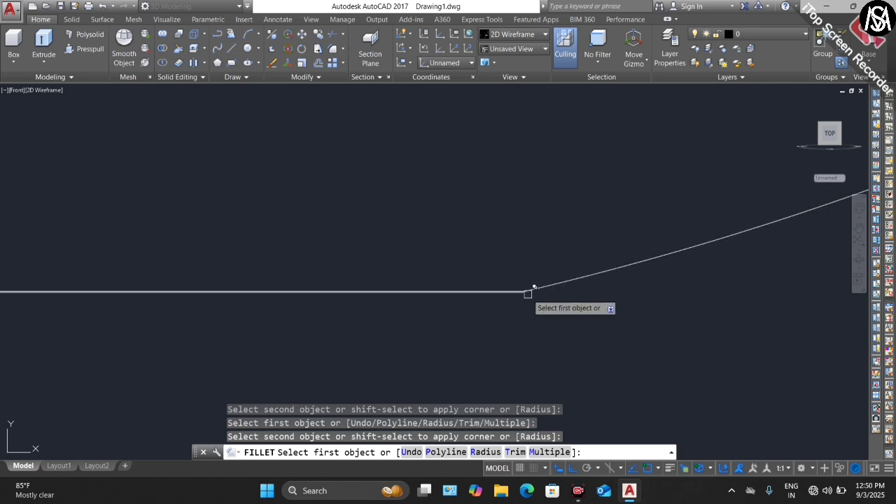
scroll(546, 302, "down", 4)
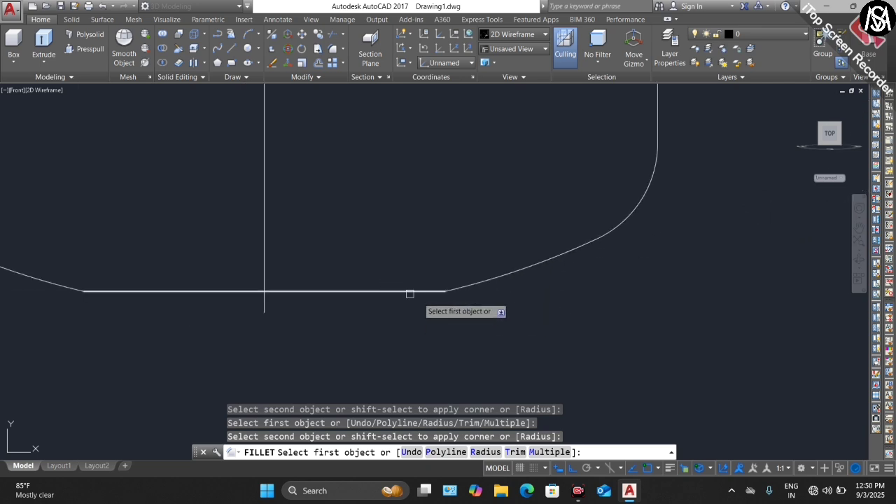
scroll(434, 311, "down", 4)
scroll(413, 312, "up", 4)
scroll(448, 280, "down", 4)
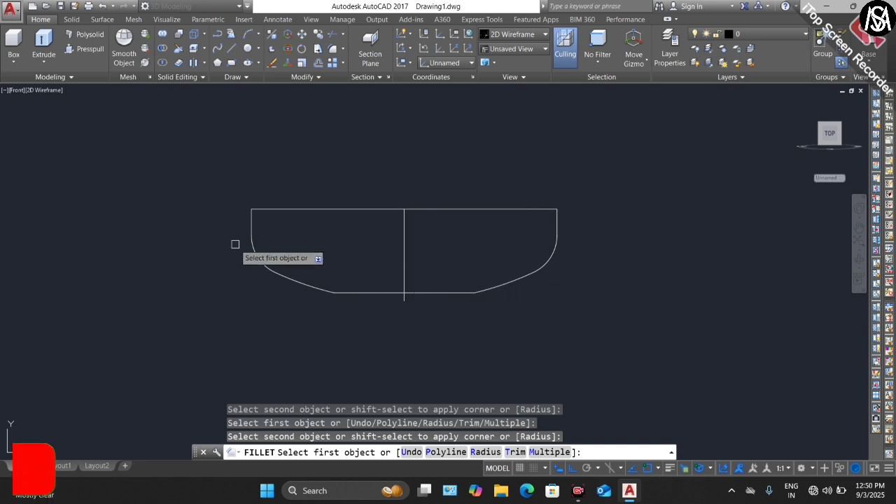
type("r")
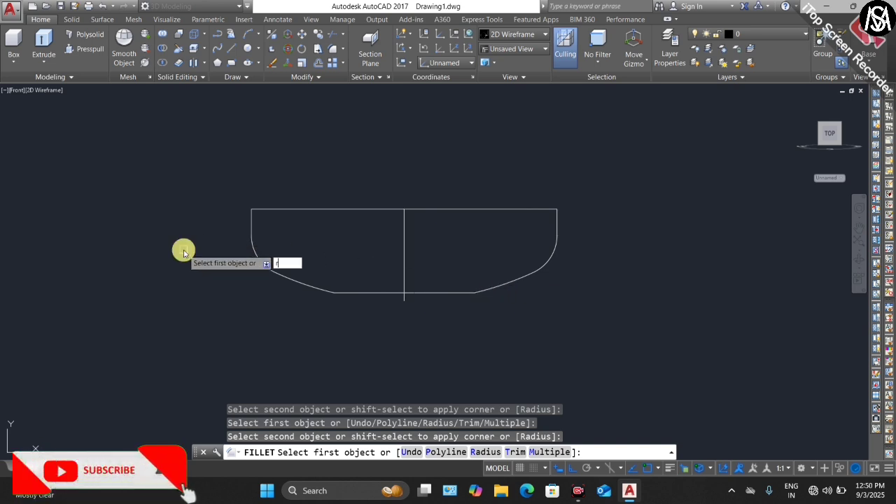
key("Return")
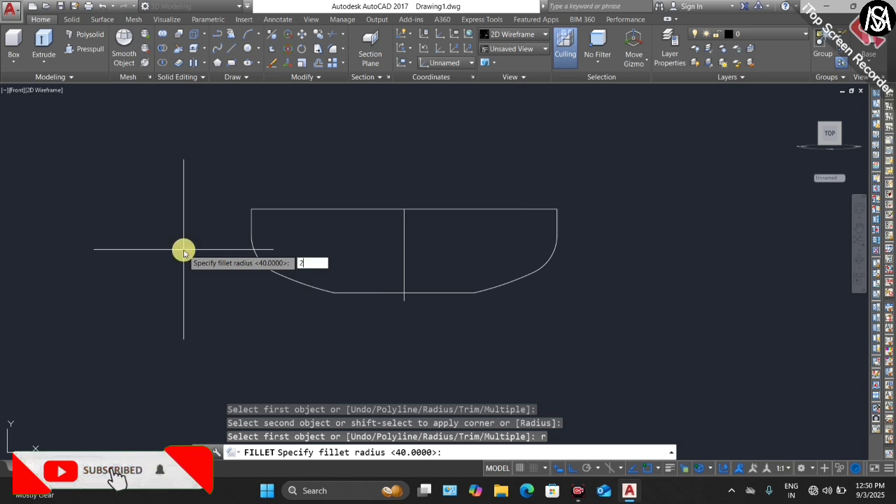
key("Return")
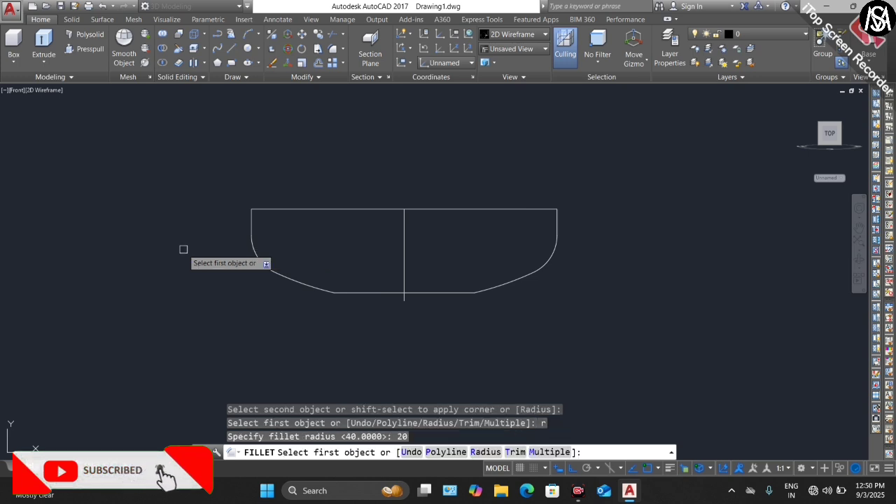
type("m")
key("Return")
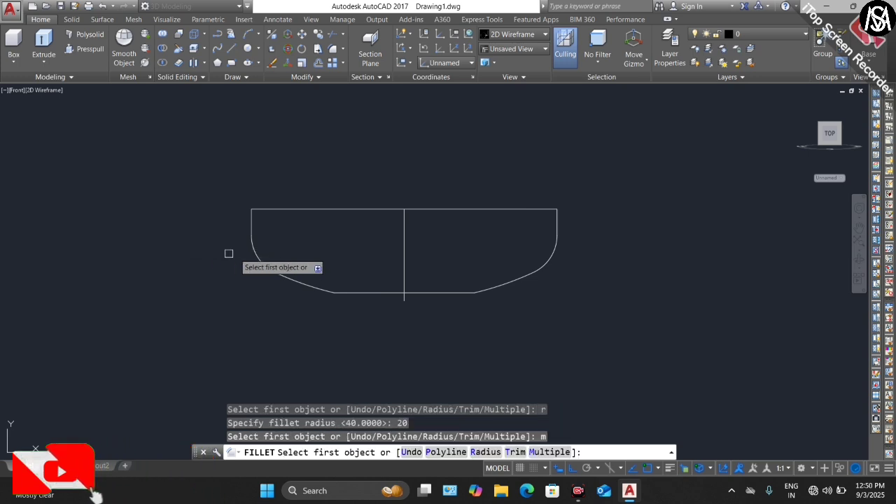
scroll(319, 311, "up", 3)
left_click(388, 266)
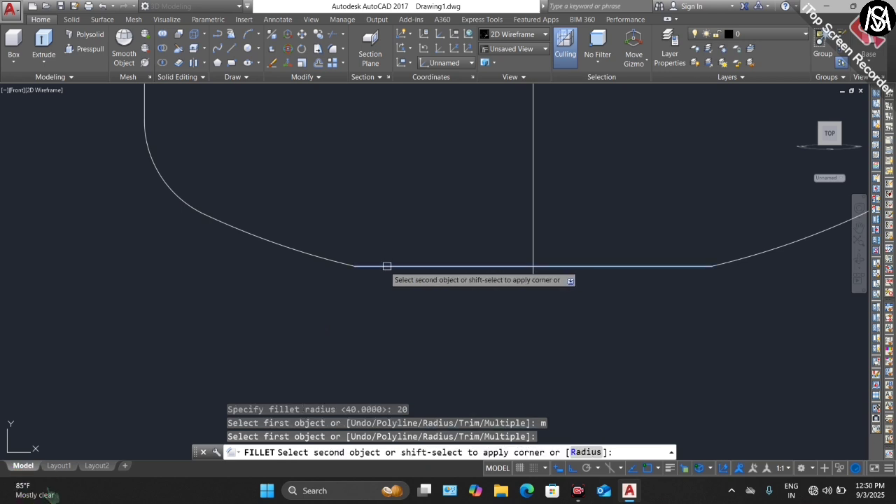
left_click(329, 264)
Step: Fillet the corner between the flat base line and the right arc with the same 20 radius
scroll(301, 280, "down", 2)
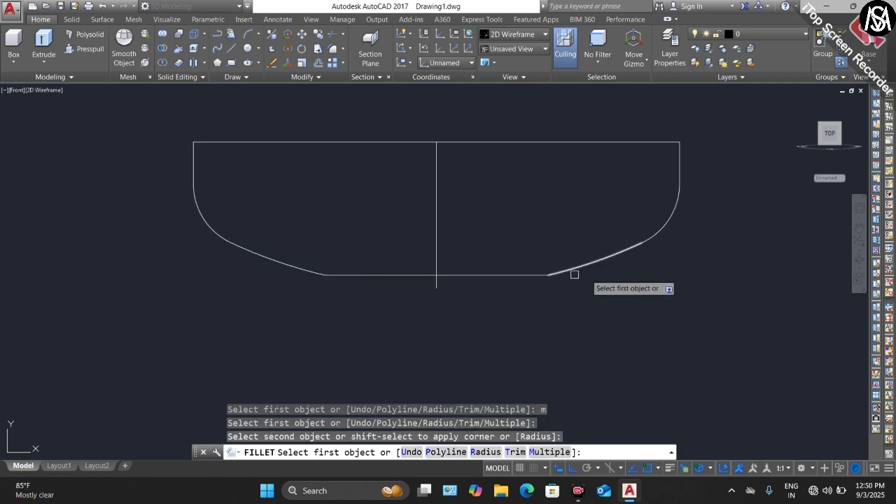
left_click(537, 275)
left_click(511, 275)
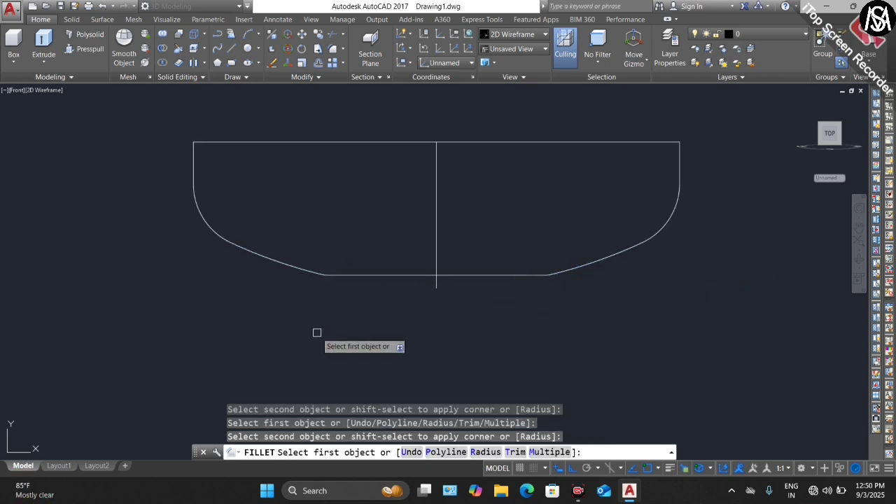
Step: Join the profile's two sides, arcs, fillets and flat base line into a single polyline, leaving out the top and centre lines
scroll(311, 327, "down", 2)
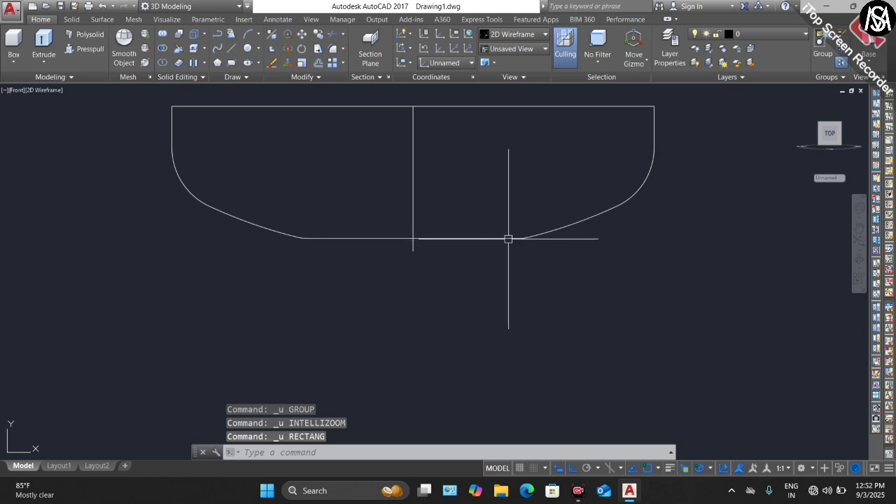
scroll(511, 255, "down", 2)
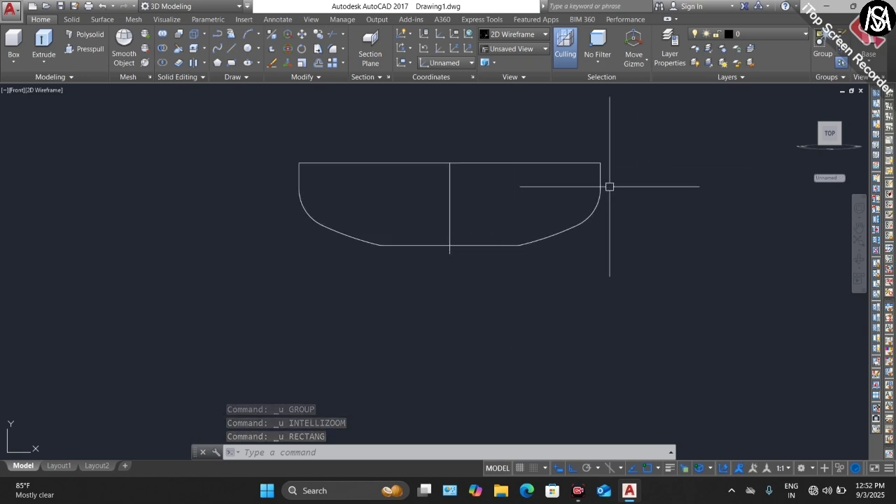
left_click(620, 181)
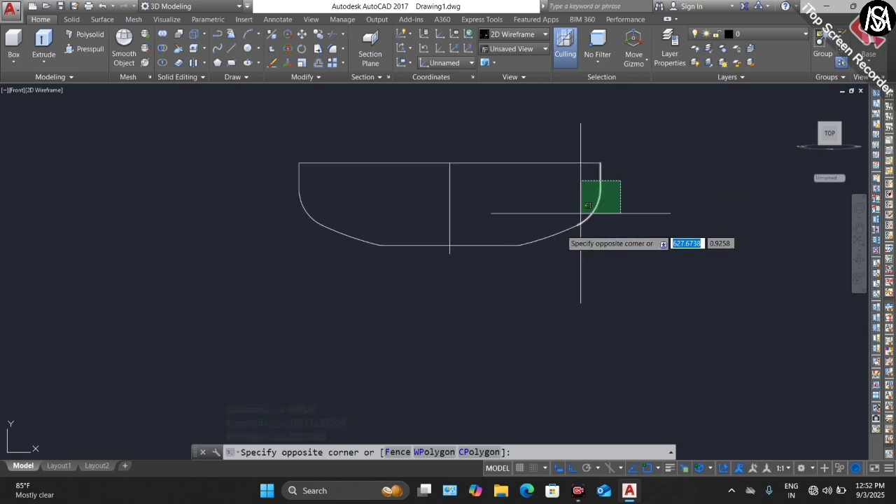
left_click(511, 268)
left_click(416, 191)
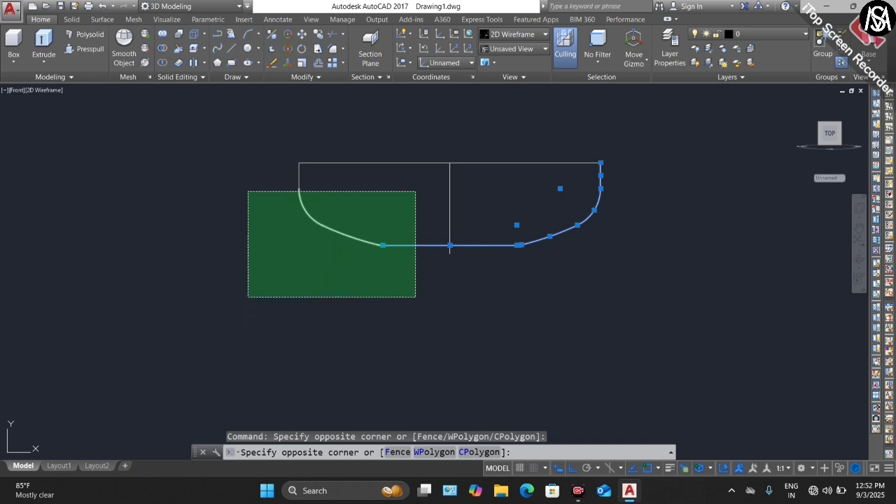
left_click(247, 308)
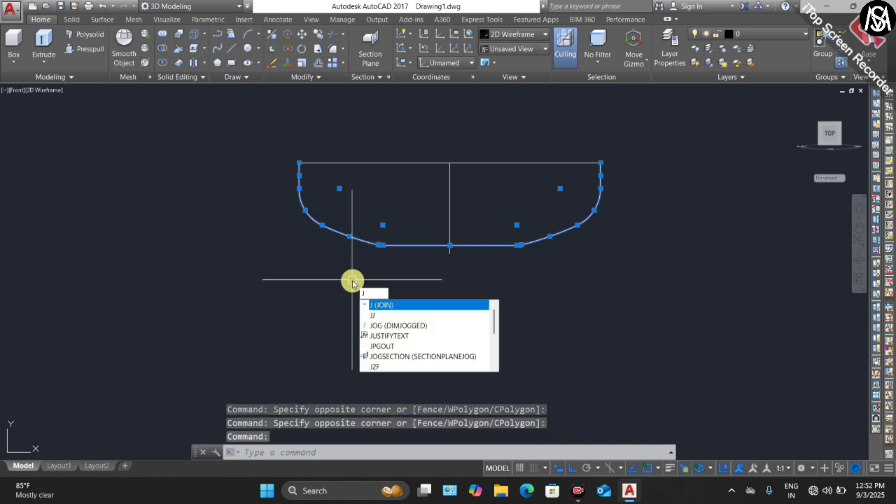
key("Return")
left_click(390, 245)
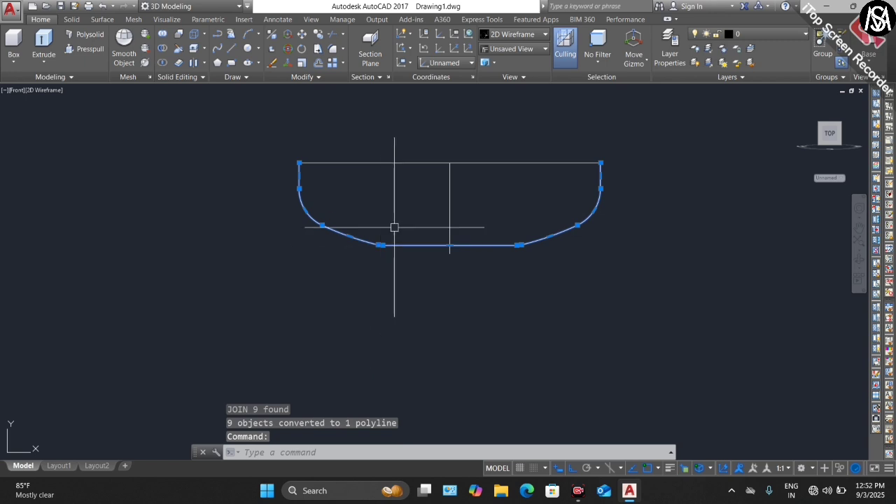
scroll(395, 228, "up", 5)
key("Escape")
scroll(356, 346, "down", 5)
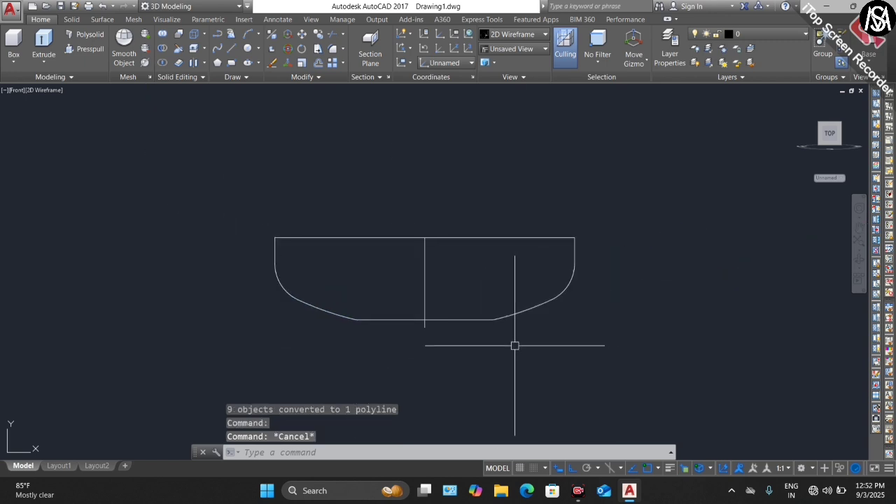
Step: Offset the joined pan profile inward by 3 to form the wall thickness
scroll(456, 354, "up", 2)
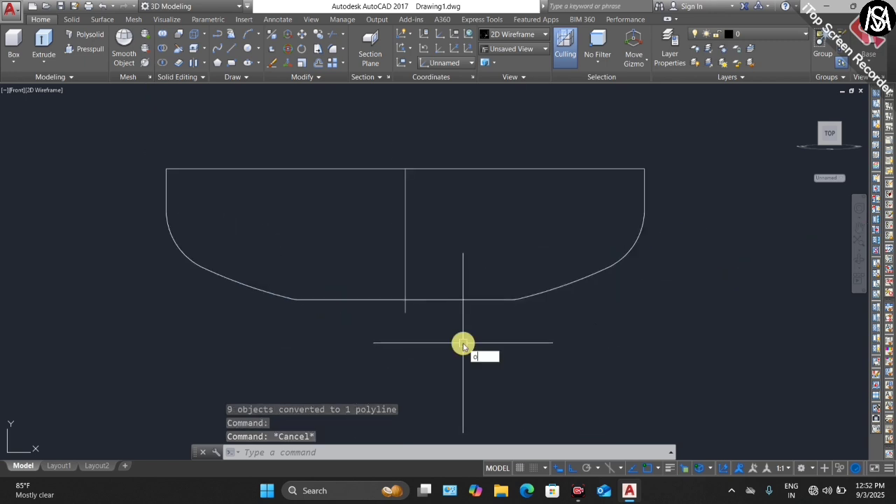
key("Return")
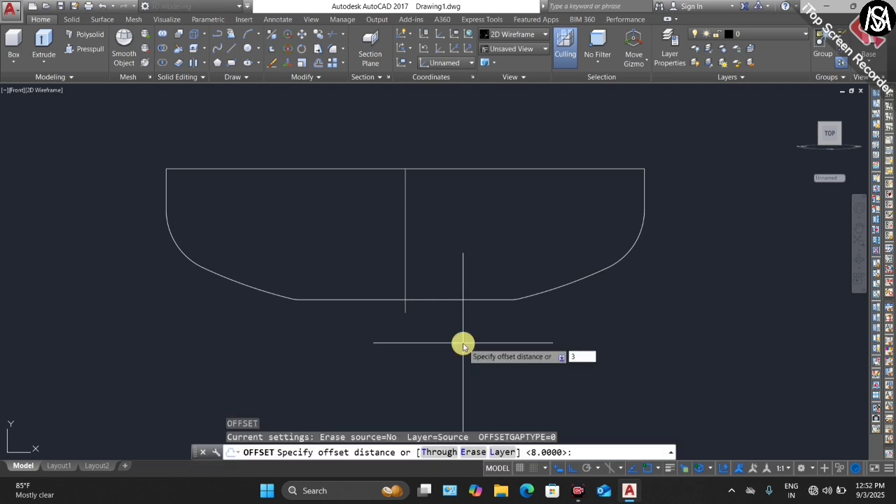
type("3")
key("Return")
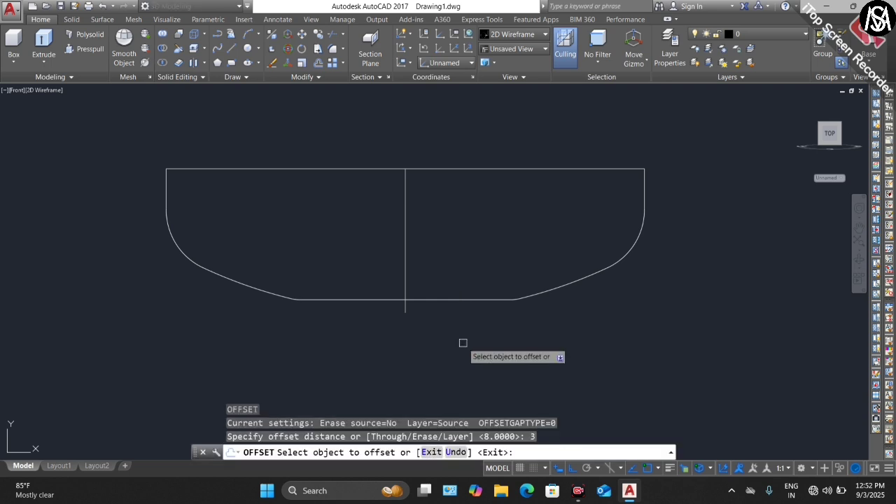
left_click(537, 295)
left_click(581, 224)
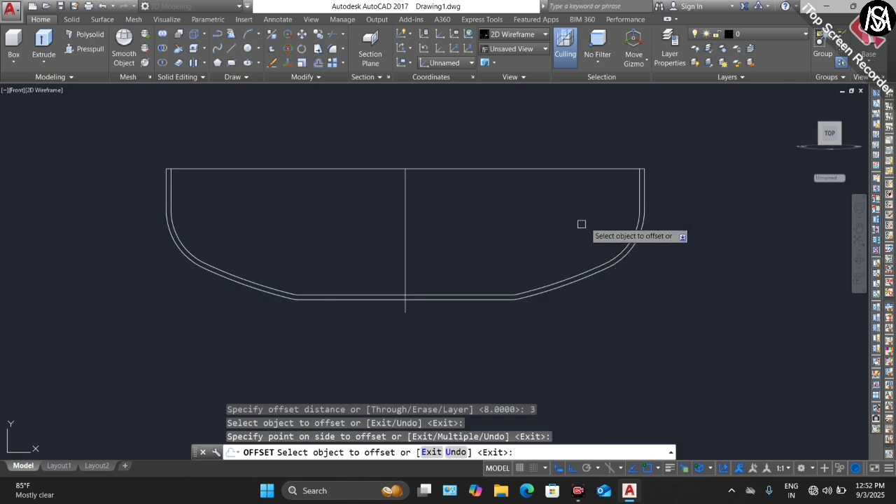
scroll(323, 302, "up", 3)
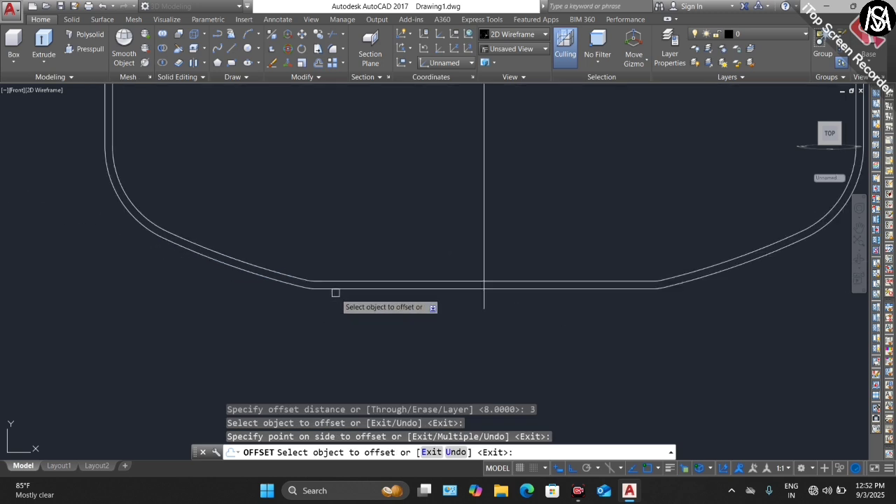
key("Escape")
scroll(334, 245, "down", 4)
key("Escape")
key("Escape")
key("Escape")
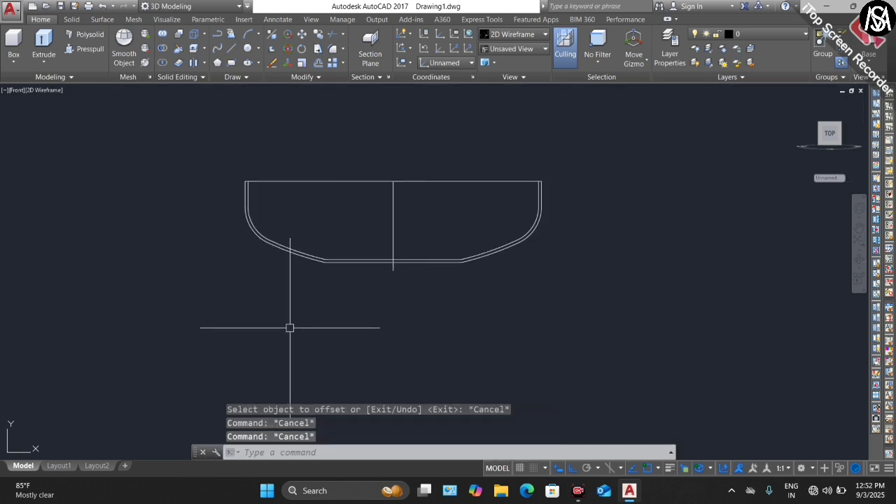
Step: Draw a rectangle 5 wide and 3 high in the empty area below the pan profile
type("re")
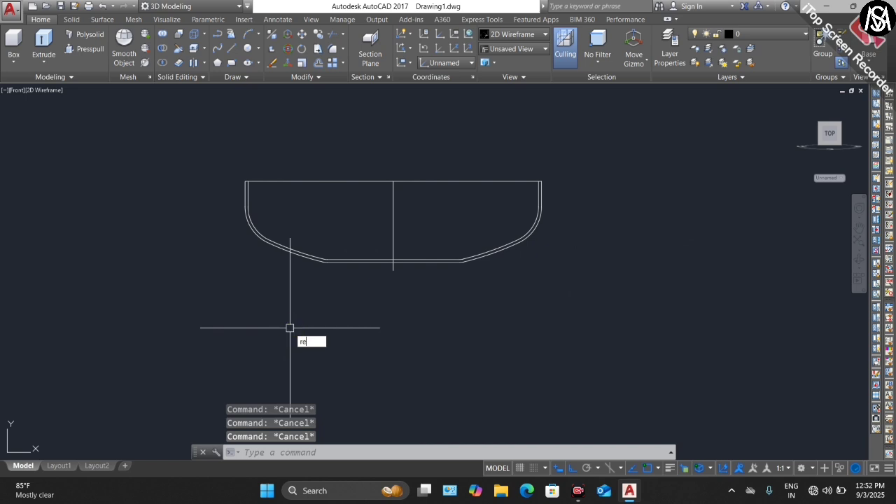
type("c")
key("Return")
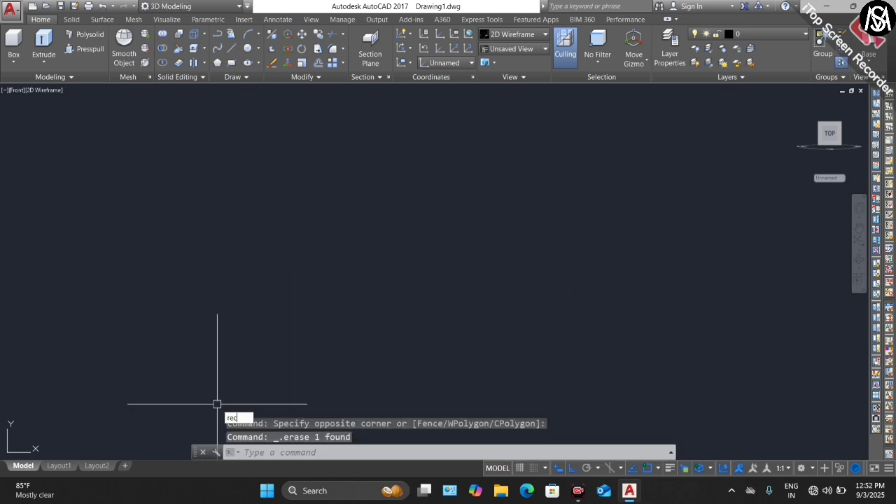
key("Return")
left_click(226, 382)
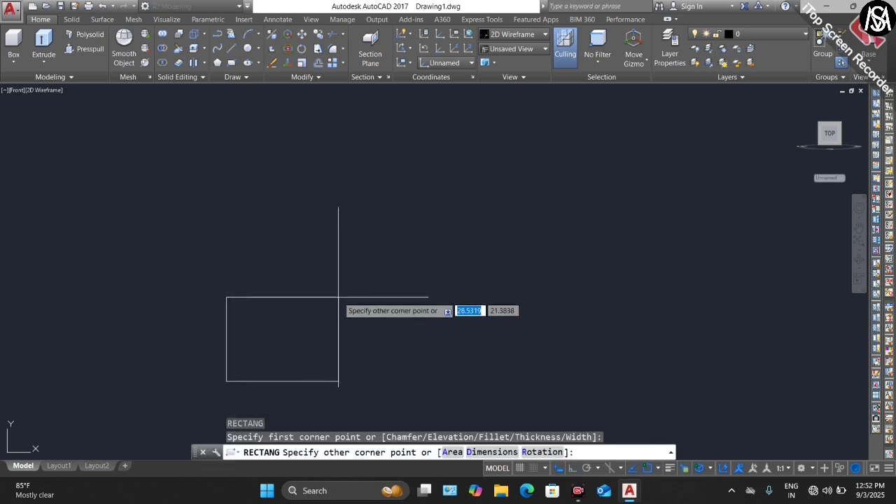
type("5")
key("Tab")
key("Return")
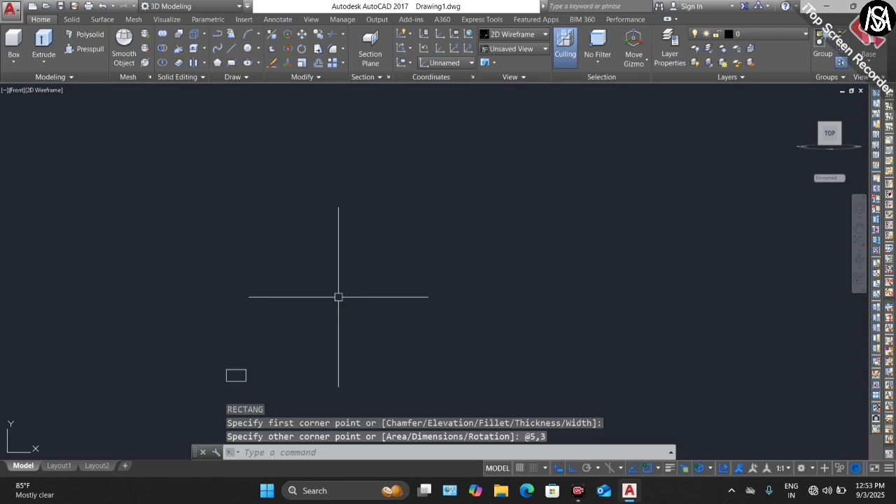
key("Escape")
key("Escape")
Step: Move the small rectangle so its upper-left corner sits on the outer profile where the left arc meets the base fillet
left_click(246, 336)
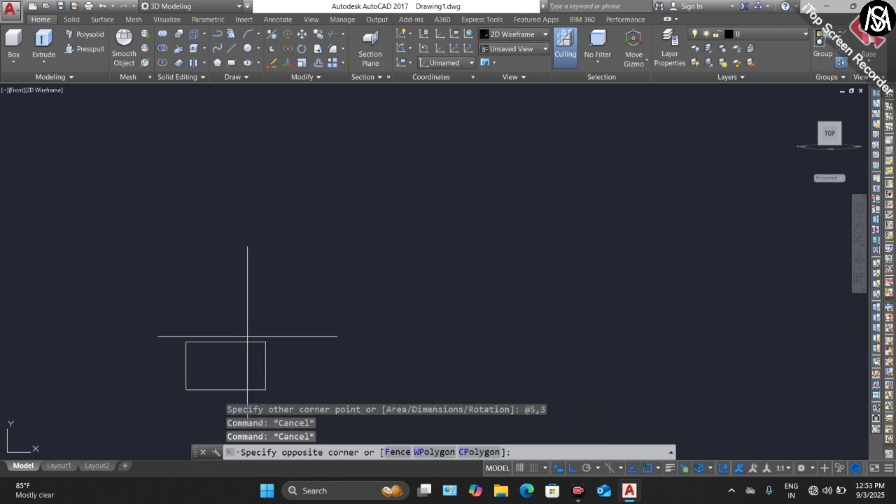
left_click(239, 359)
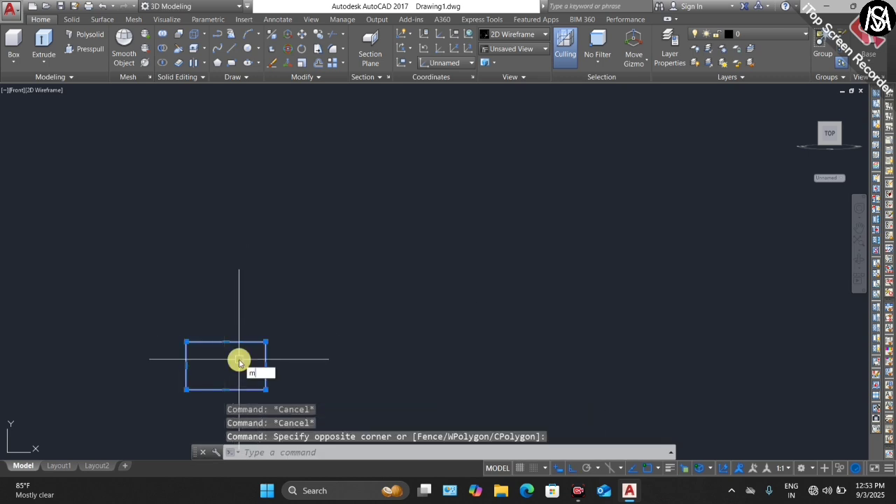
type("m")
key("Return")
left_click(190, 361)
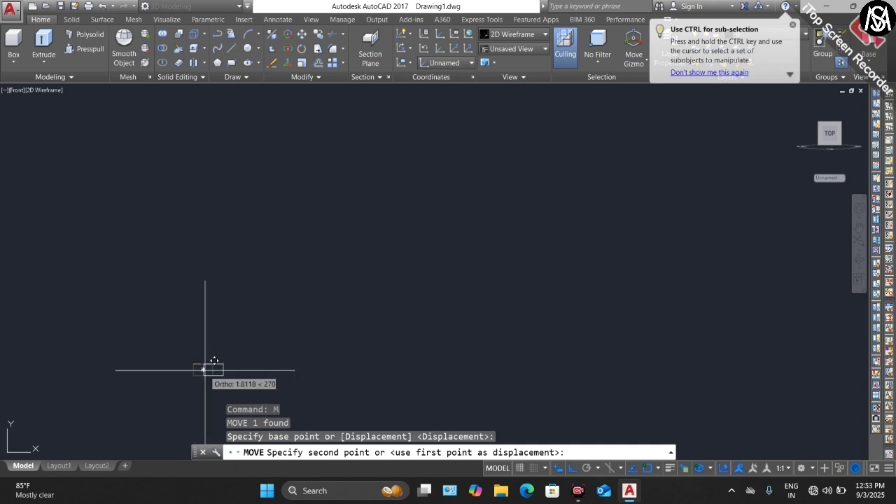
scroll(214, 362, "down", 3)
scroll(280, 231, "up", 6)
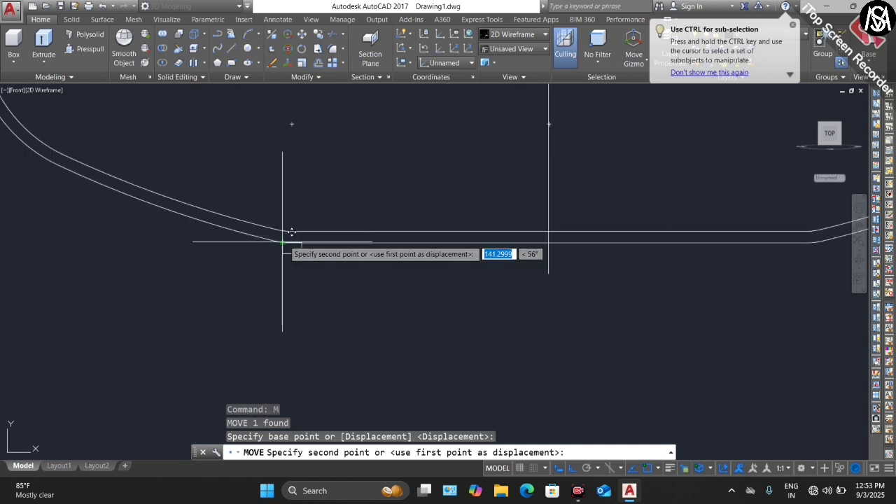
left_click(292, 243)
scroll(298, 242, "up", 3)
scroll(306, 245, "down", 1)
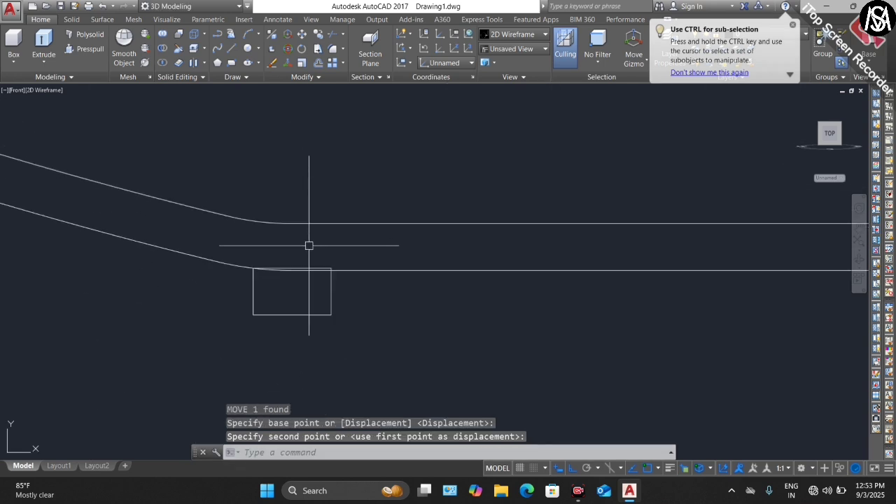
scroll(296, 283, "up", 4)
key("Escape")
key("Escape")
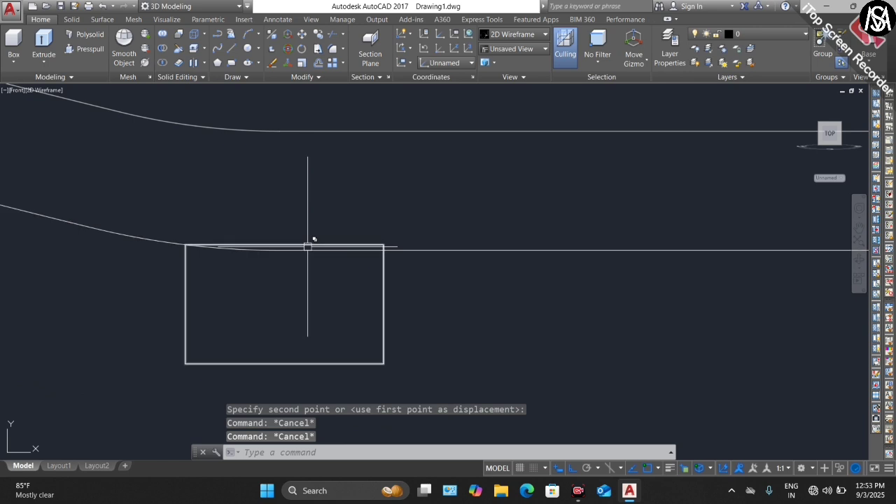
Step: Trim the rectangle's top edge and the stretch of outer base outline inside it to open the foot into the pan wall
type("tr")
key("Return")
key("Return")
left_click(316, 213)
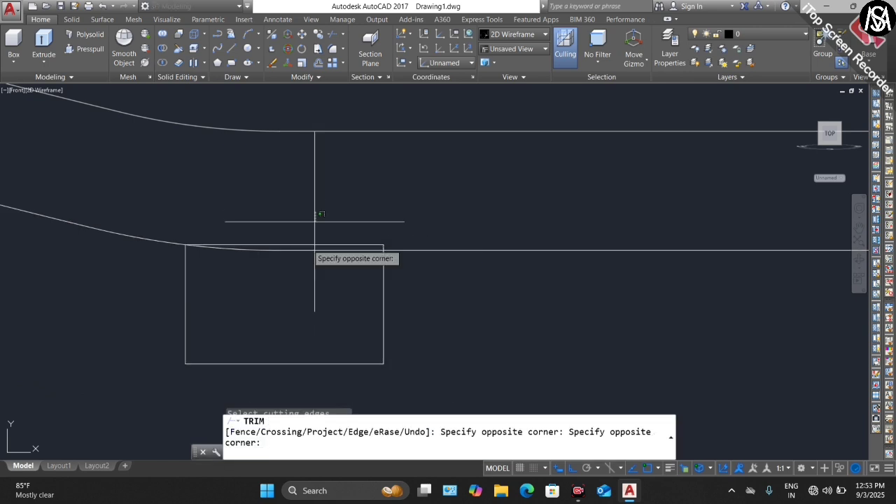
left_click(273, 286)
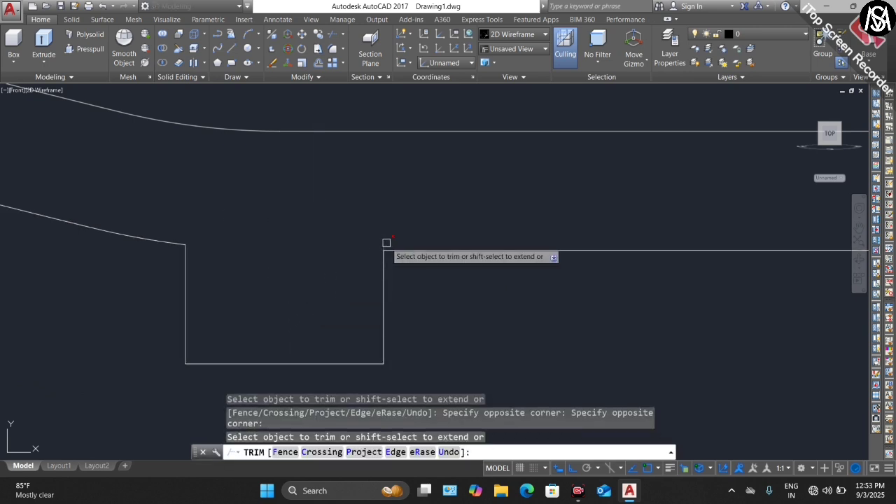
scroll(314, 314, "down", 5)
key("Escape")
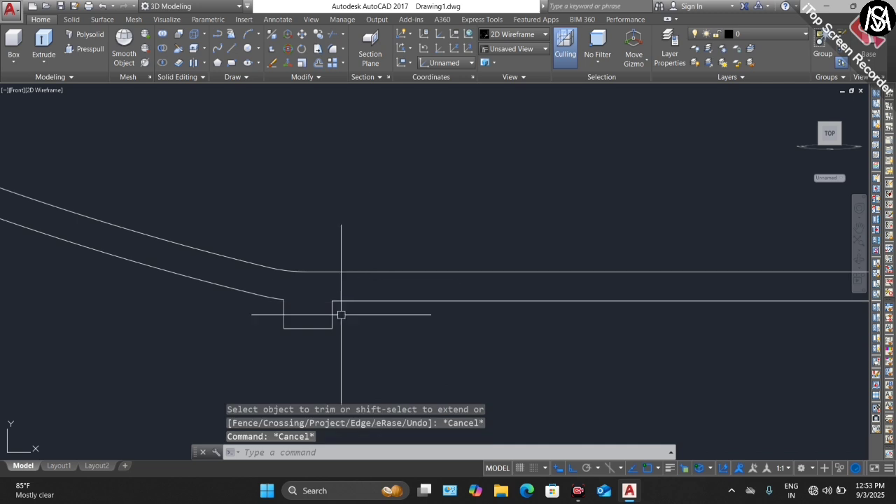
scroll(350, 315, "down", 4)
scroll(344, 320, "up", 4)
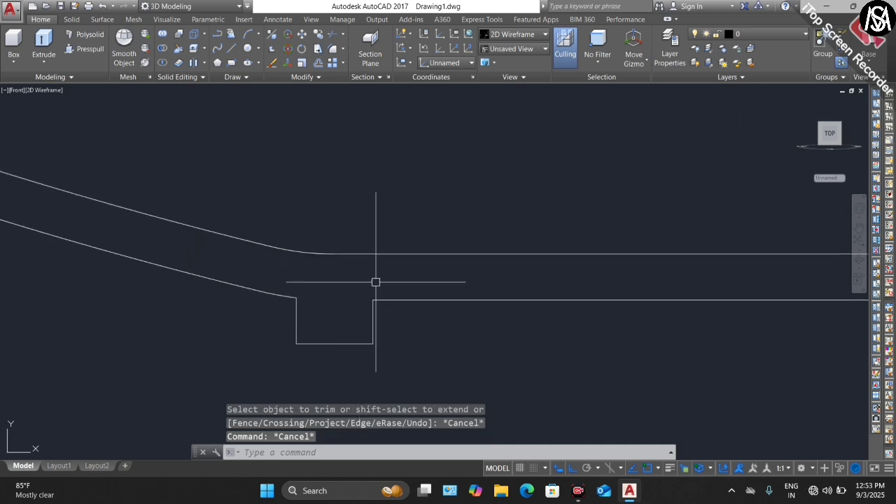
Step: Join the trimmed foot outline with the outer pan profile into one polyline
left_click(401, 275)
left_click(258, 363)
scroll(309, 332, "down", 4)
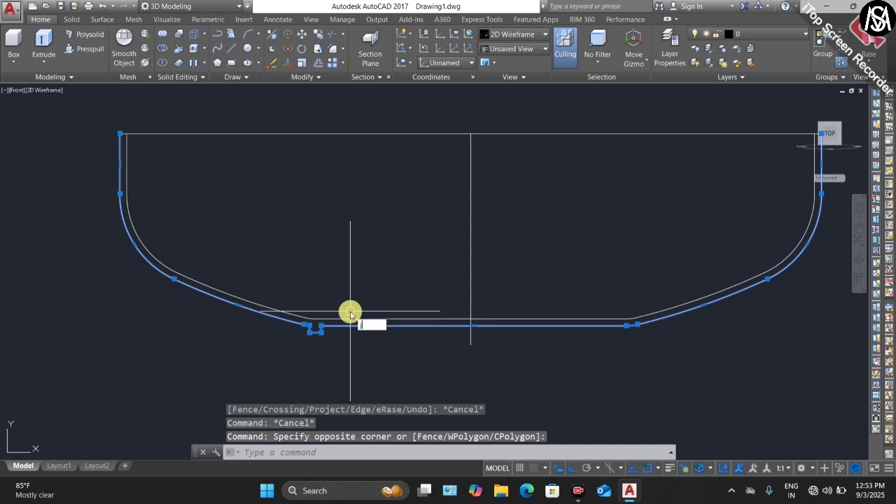
type("J")
key("Return")
scroll(322, 328, "up", 4)
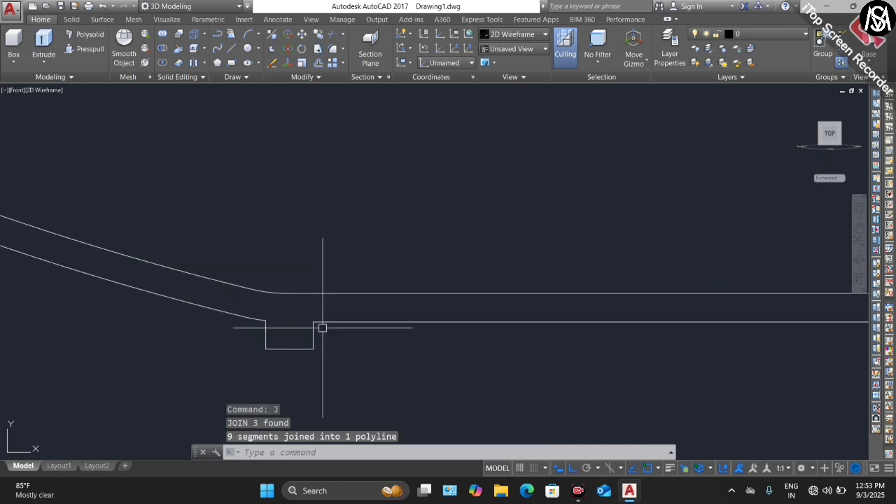
left_click(317, 324)
scroll(329, 347, "down", 4)
key("Escape")
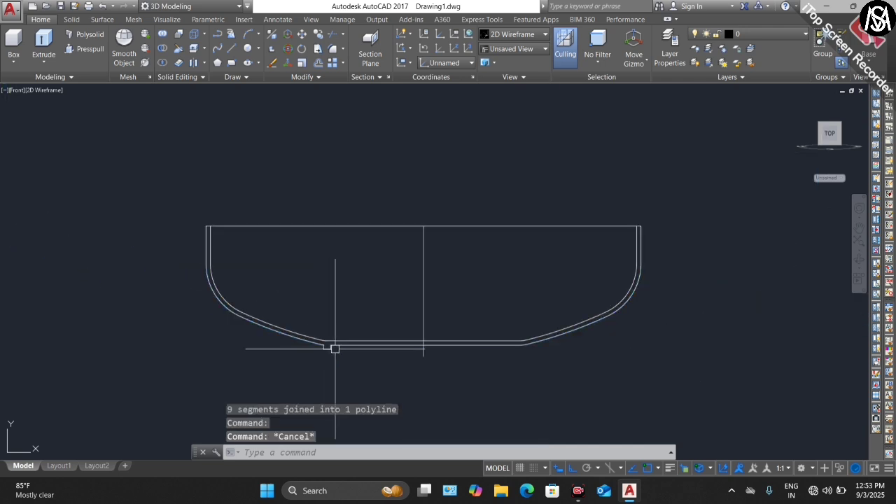
key("Escape")
key("Escape")
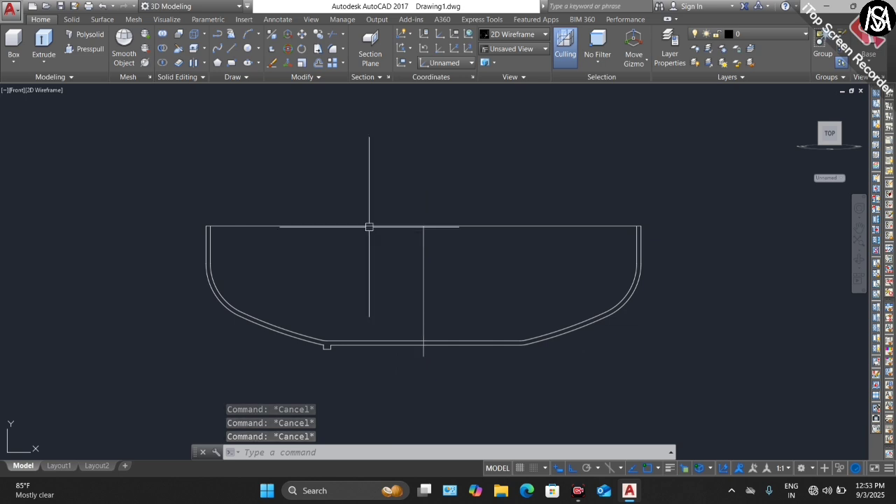
Step: Draw a vertical line 30 long upward from where the centre axis meets the rim line
scroll(272, 257, "down", 2)
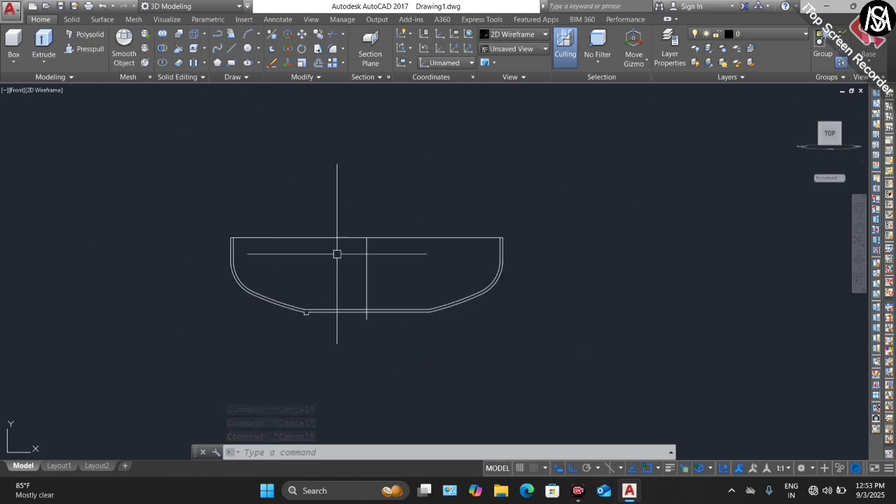
scroll(363, 235, "up", 4)
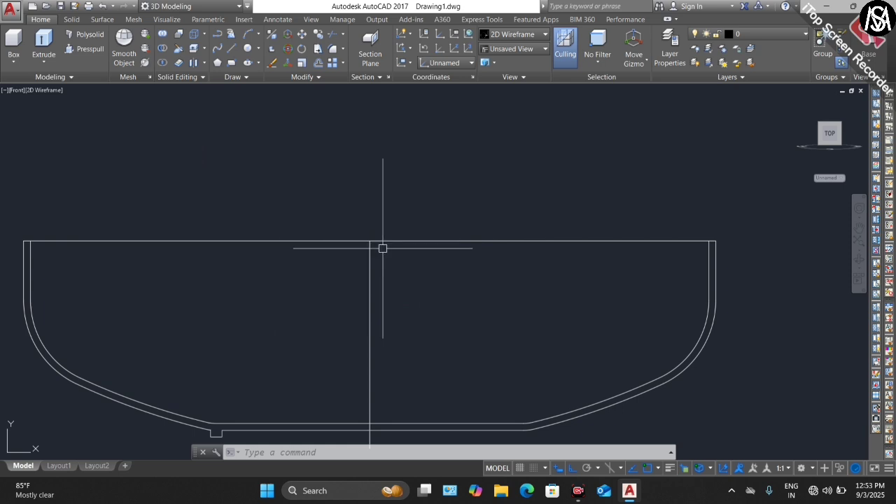
type("L")
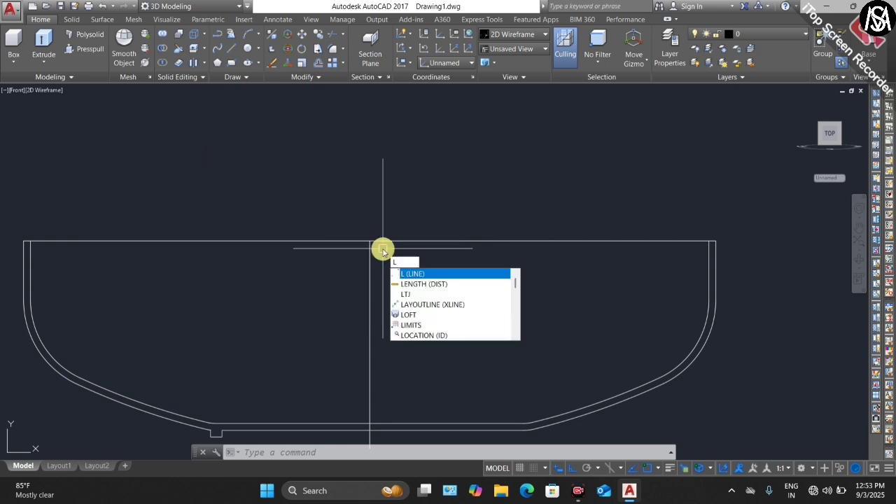
key("Return")
left_click(371, 245)
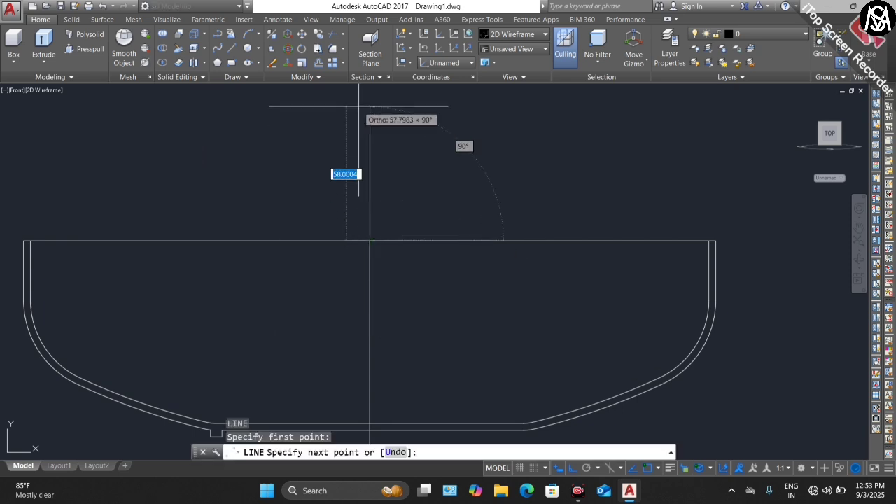
scroll(353, 245, "down", 2)
type("30")
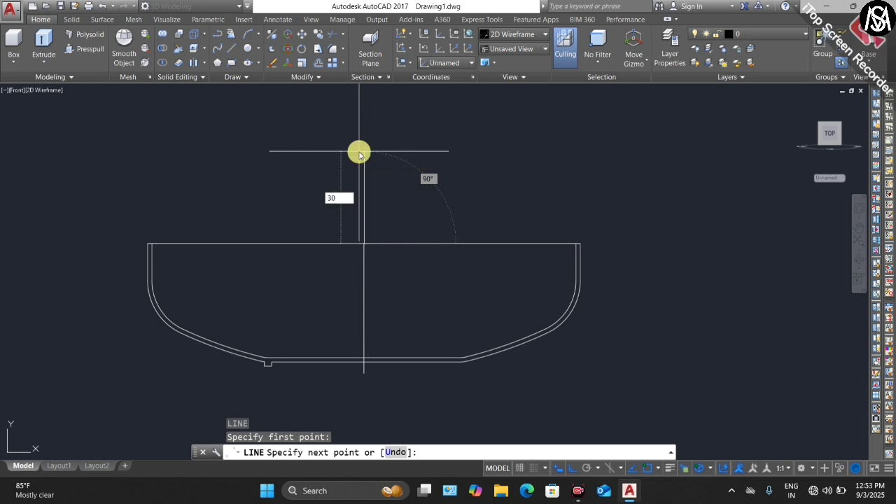
key("Return")
key("Escape")
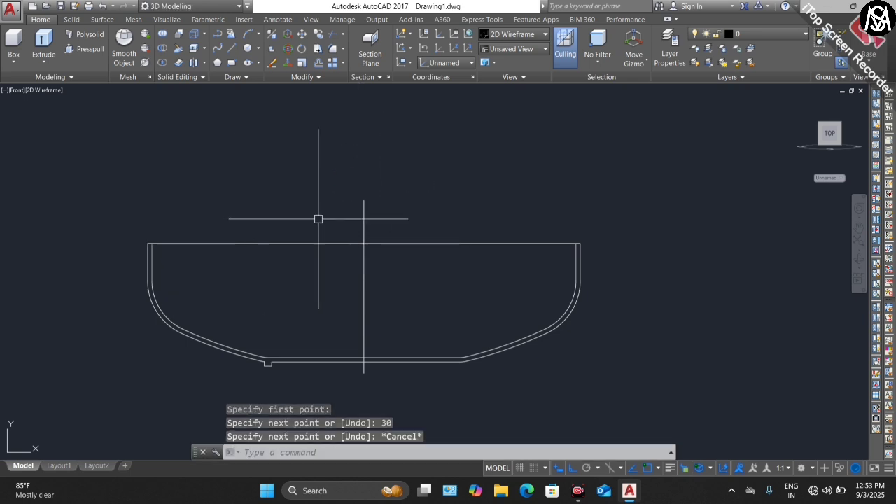
Step: Draw a 3-point arc from the outer left rim corner through the top of the 30-long line to the outer right rim corner
left_click(259, 33)
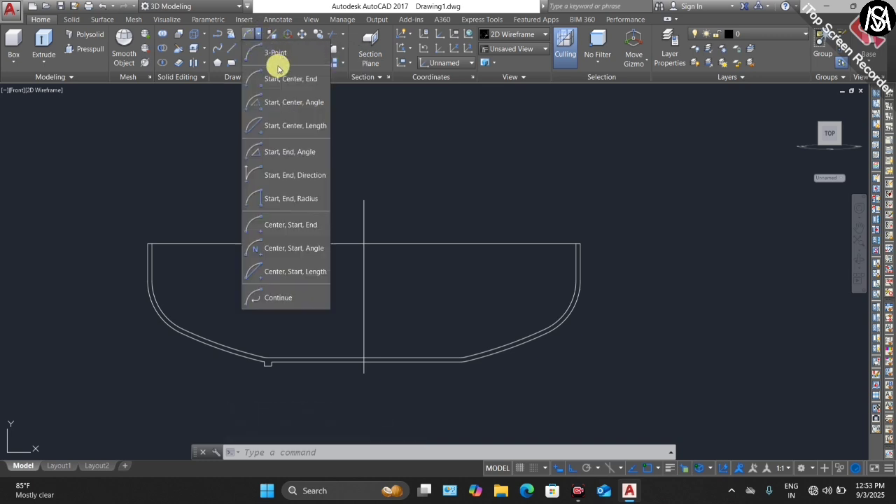
left_click(280, 52)
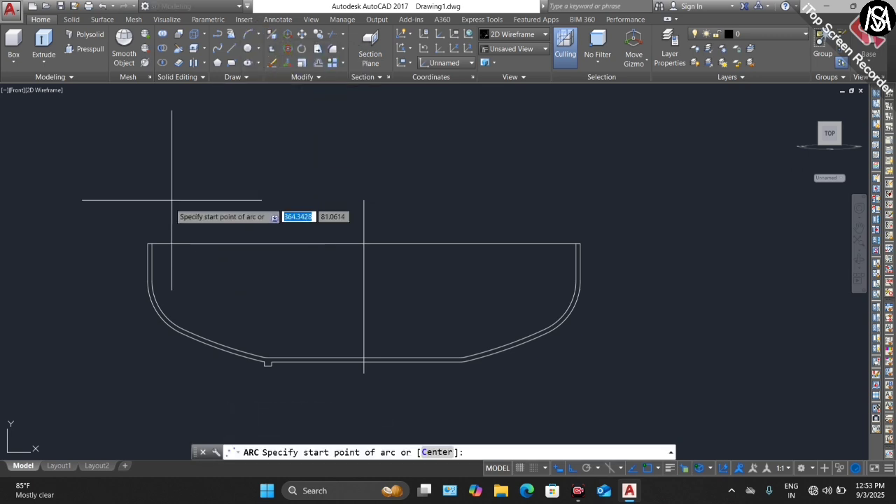
left_click(149, 244)
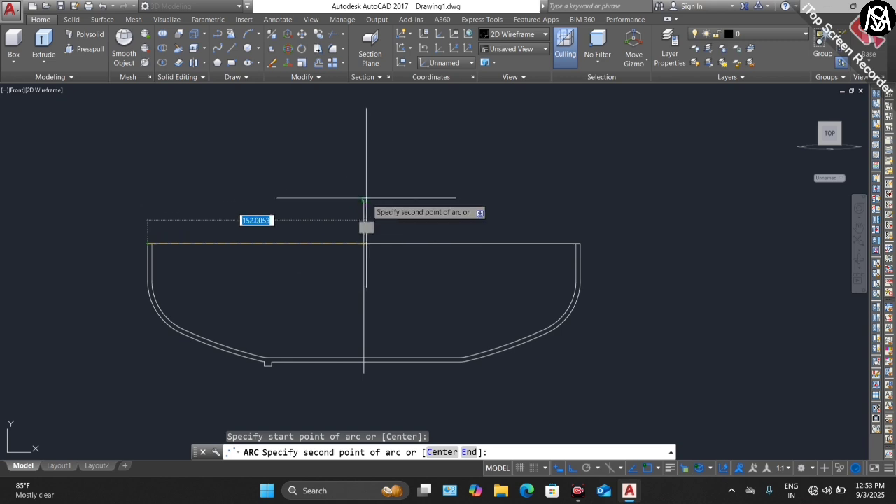
left_click(363, 199)
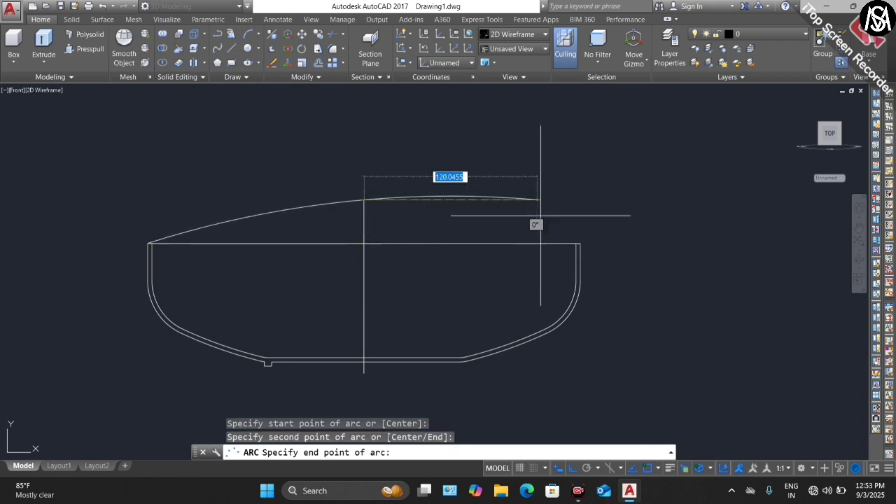
scroll(586, 242, "up", 2)
left_click(576, 244)
scroll(575, 245, "down", 3)
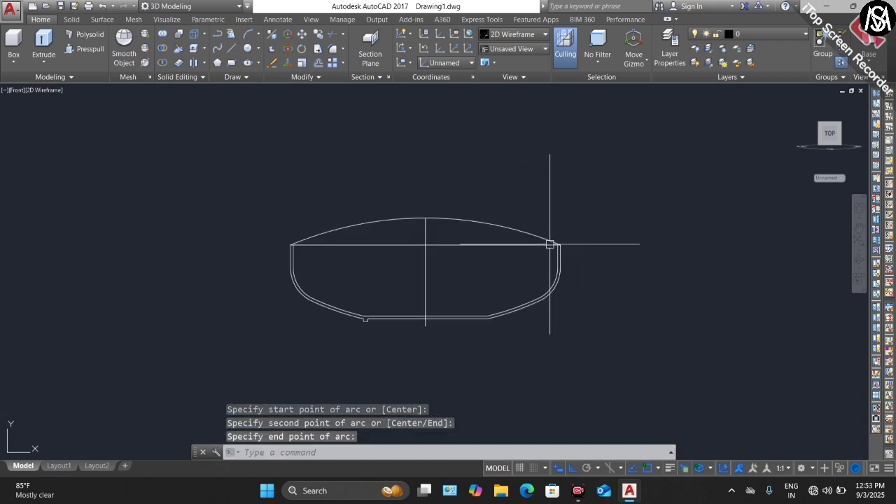
key("Escape")
key("Escape")
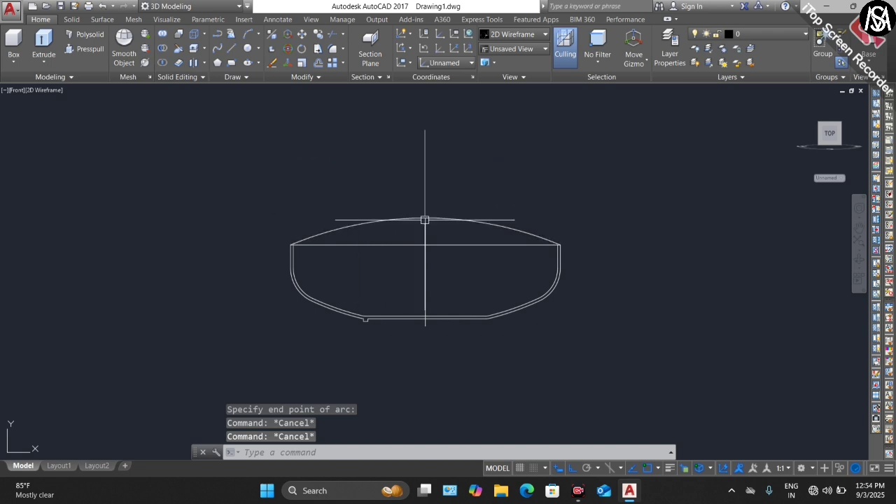
Step: Offset the lid arc 3 outward, above the original
type("O")
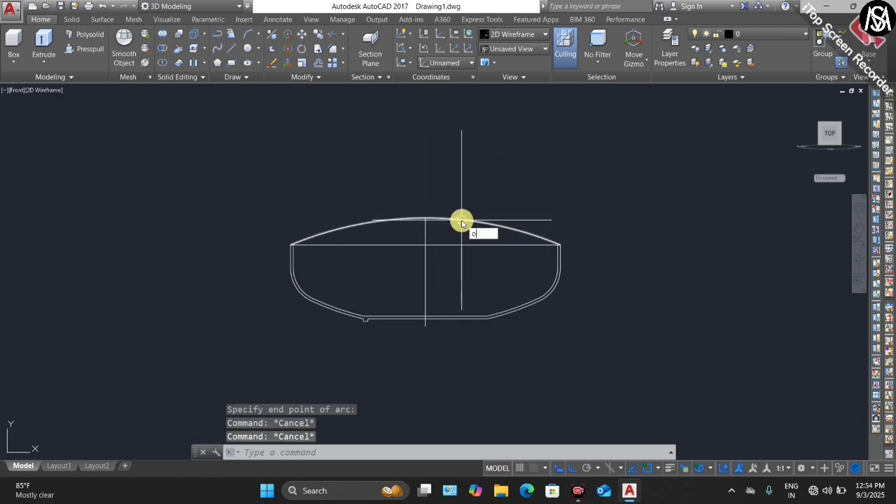
key("Return")
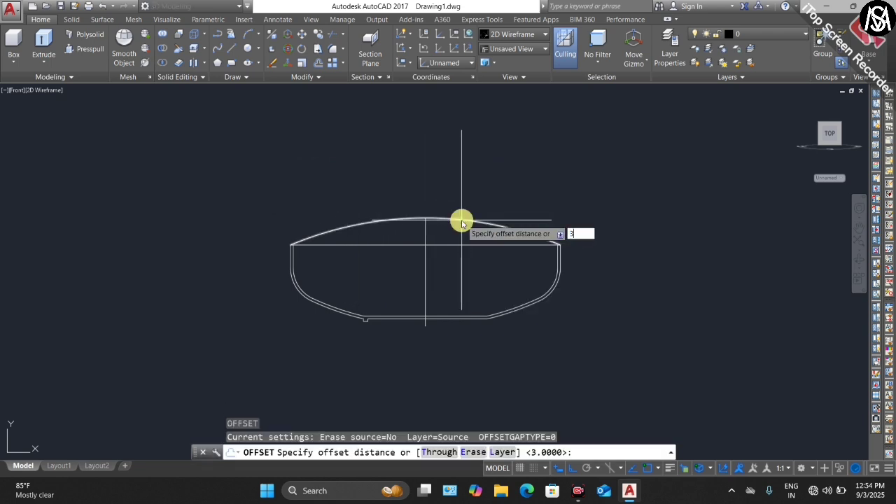
key("Return")
left_click(461, 219)
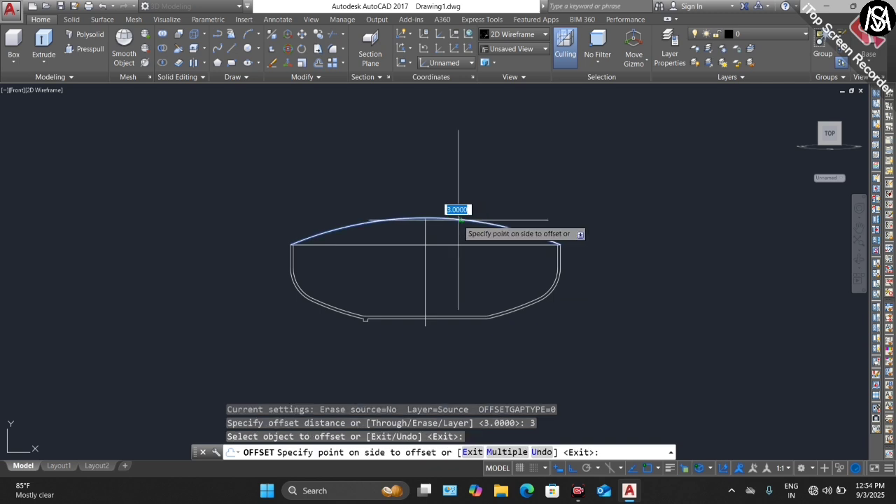
left_click(455, 179)
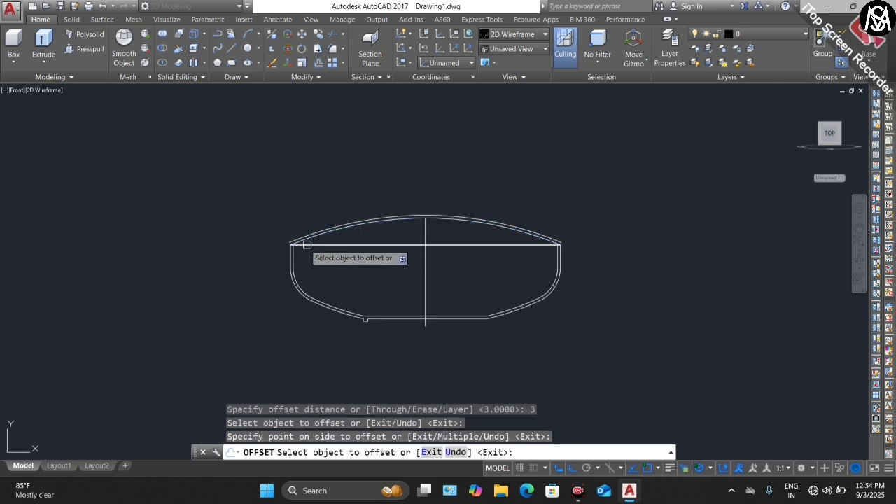
scroll(287, 245, "up", 5)
key("Escape")
key("Escape")
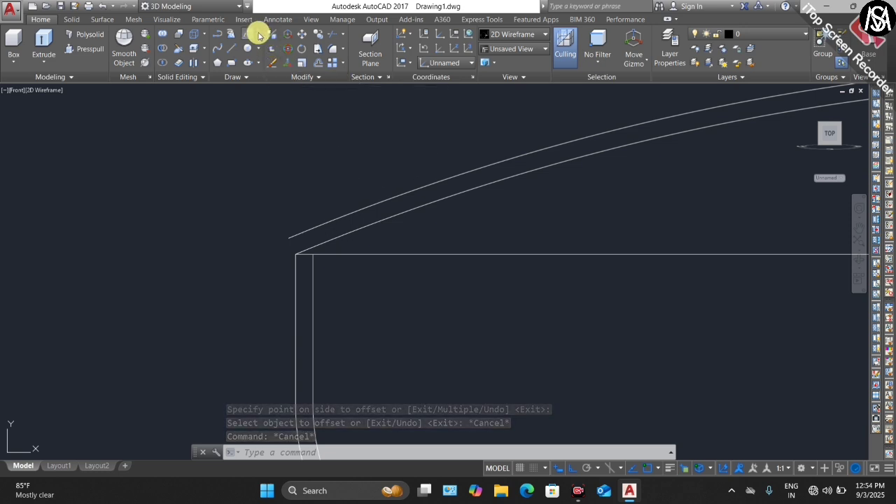
Step: Close the left end of the two lid arcs with an outward-bulging Start, End, Direction arc, starting from the lower arc's endpoint with a horizontal tangent
left_click(258, 34)
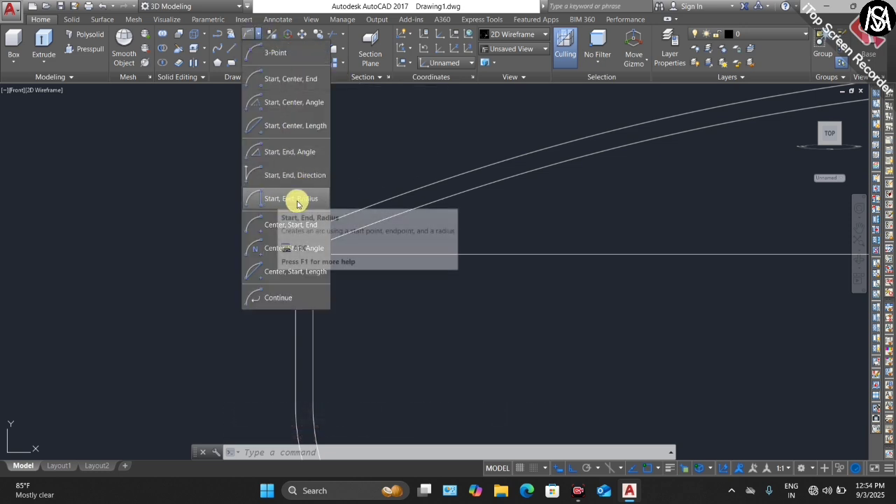
left_click(292, 175)
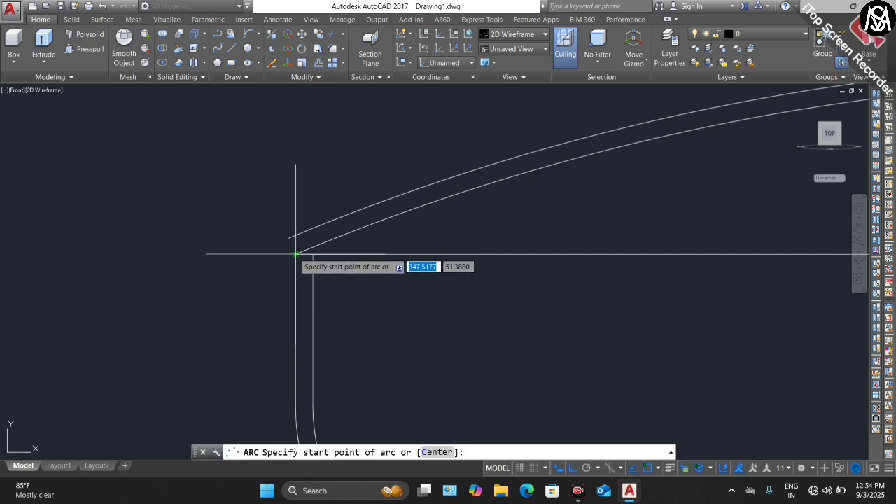
scroll(290, 225, "up", 8)
left_click(286, 225)
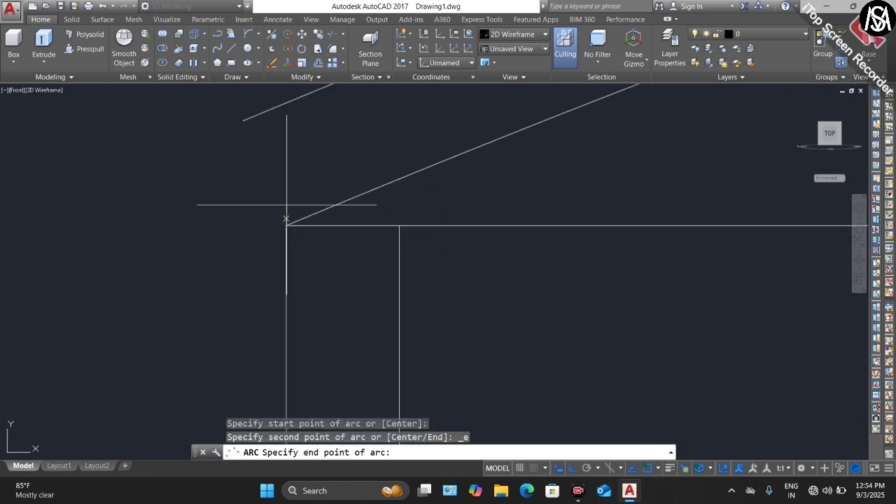
left_click(243, 120)
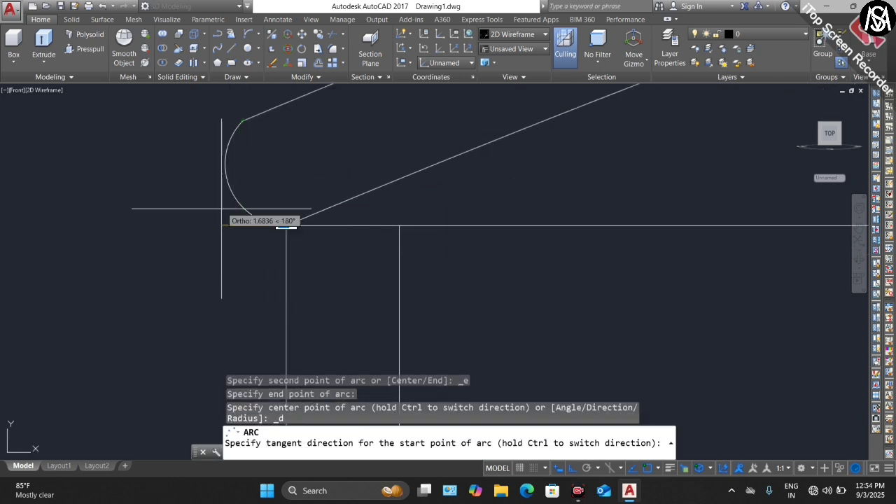
left_click(287, 224)
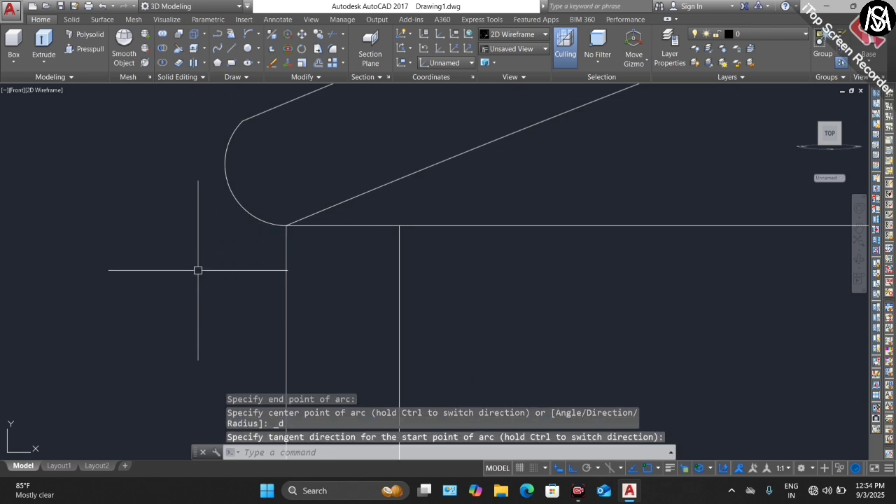
scroll(198, 269, "down", 3)
key("Escape")
key("Escape")
key("Escape")
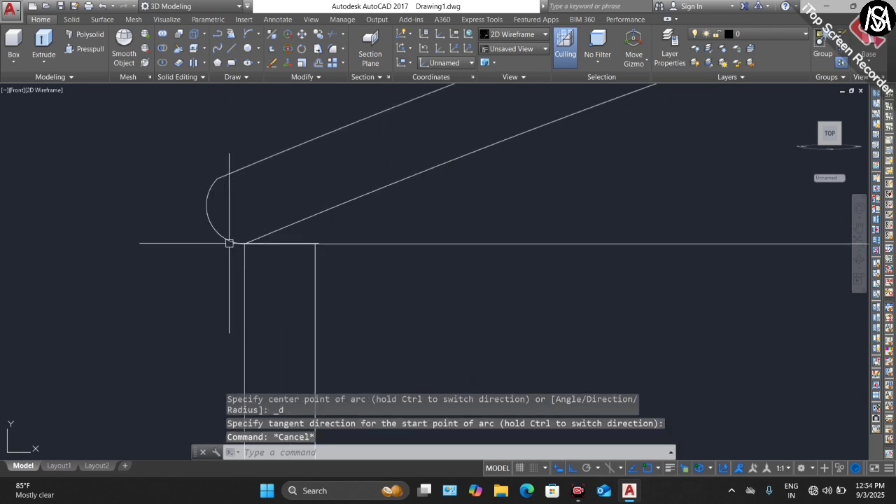
Step: Join the two lid arcs and the rounded left end arc into one polyline
left_click(244, 131)
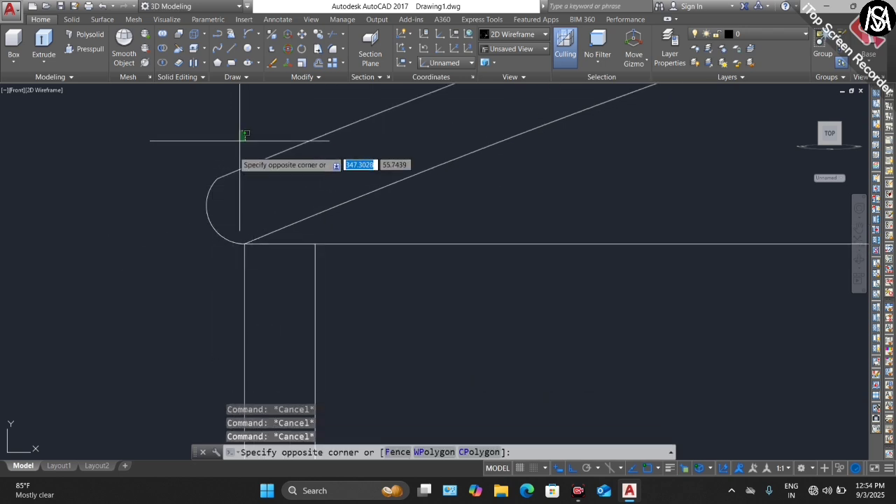
left_click(192, 238)
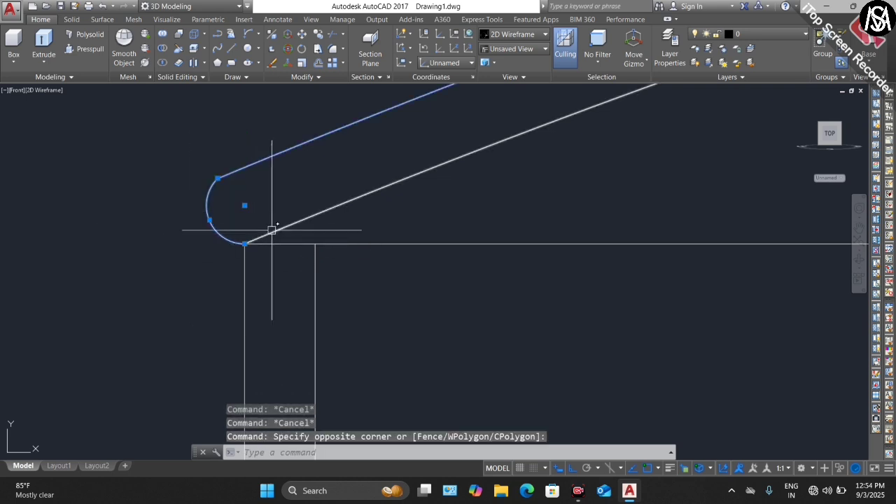
left_click(272, 231)
scroll(203, 260, "down", 4)
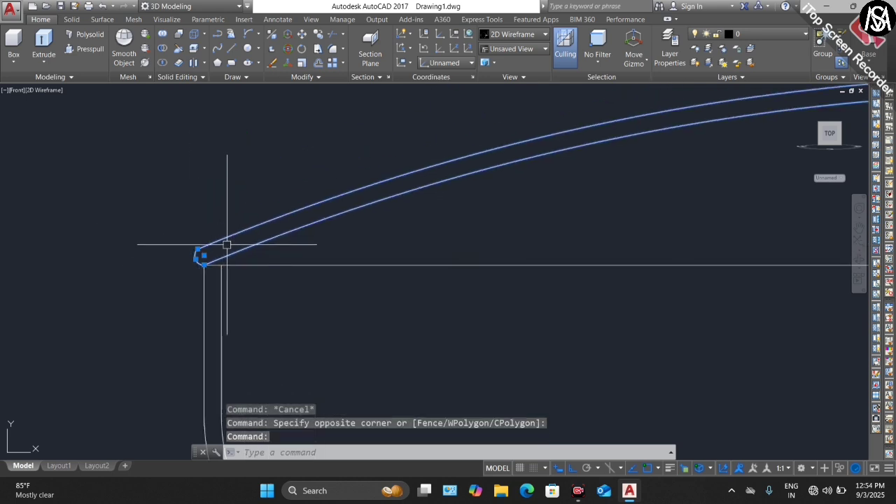
key("Return")
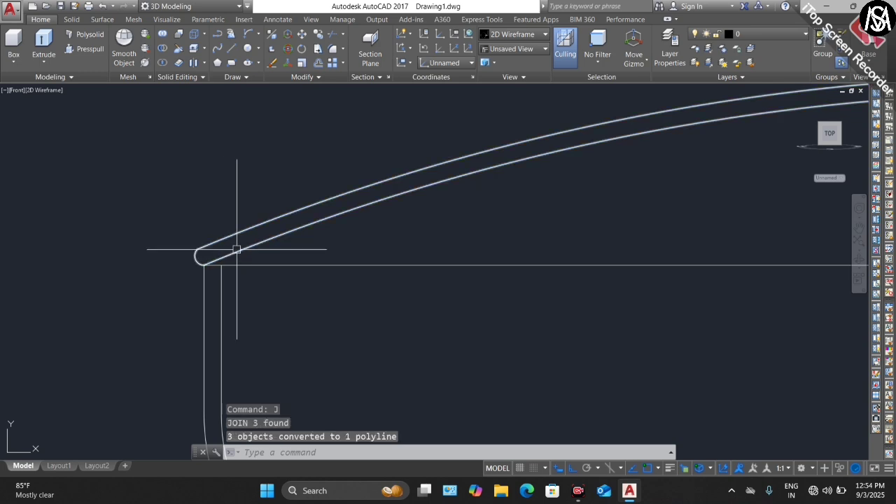
Step: Trim away the horizontal rim line between the inner pan walls on both sides of the centre axis
scroll(232, 258, "down", 4)
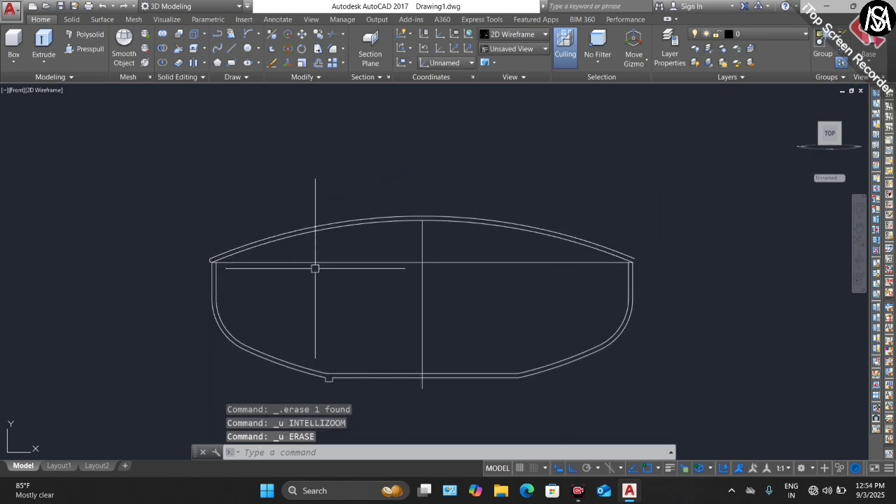
type("r")
key("Return")
key("Return")
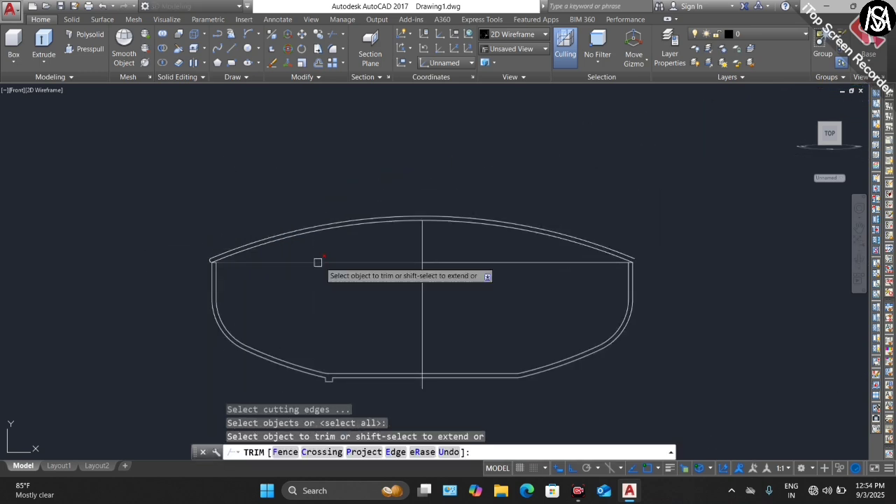
left_click(362, 244)
left_click(319, 273)
left_click(476, 244)
left_click(456, 278)
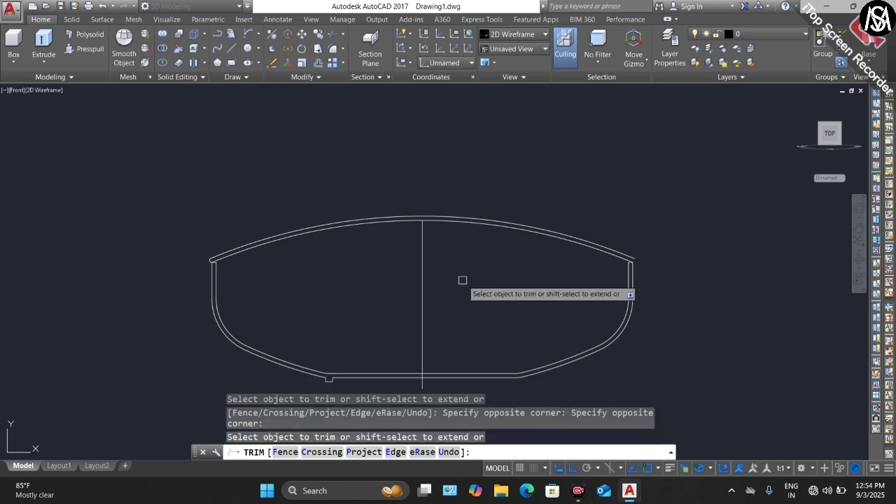
key("Escape")
key("Escape")
Step: Draw a polyline from the lid's lower left end across the rim to the inner wall, 3 down, 3 inward, then up toward the lid's underside
scroll(216, 262, "up", 3)
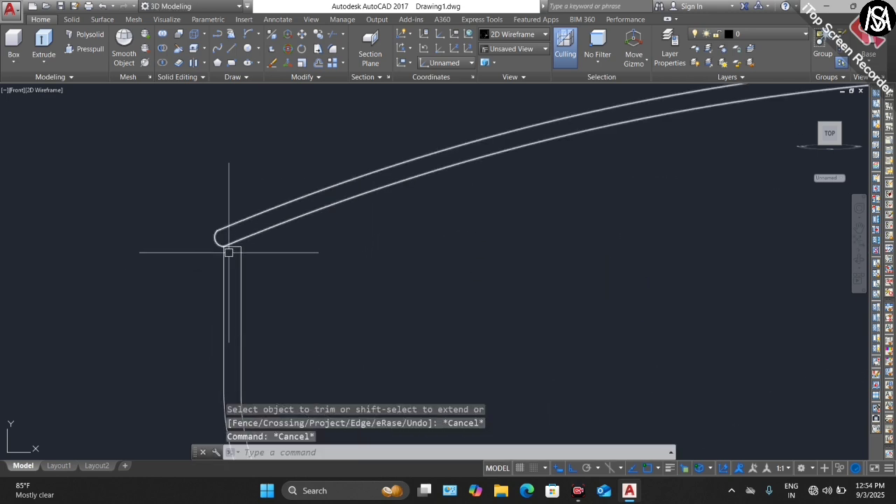
scroll(233, 238, "down", 4)
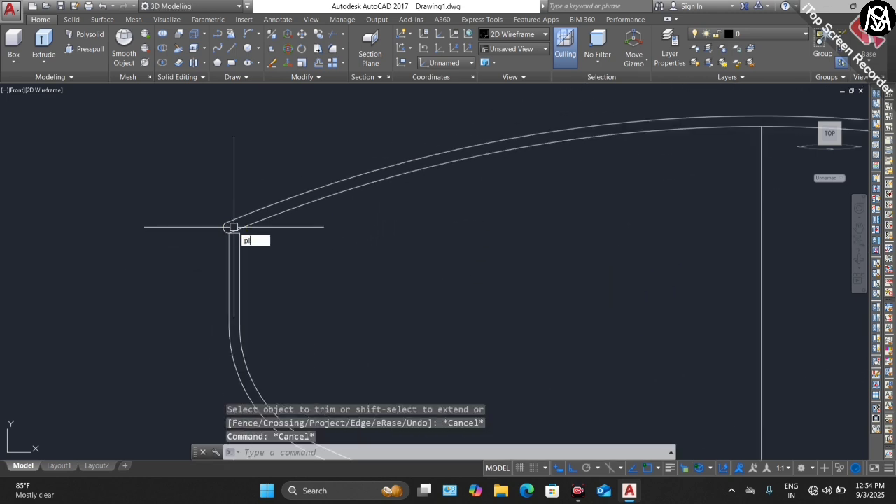
key("Return")
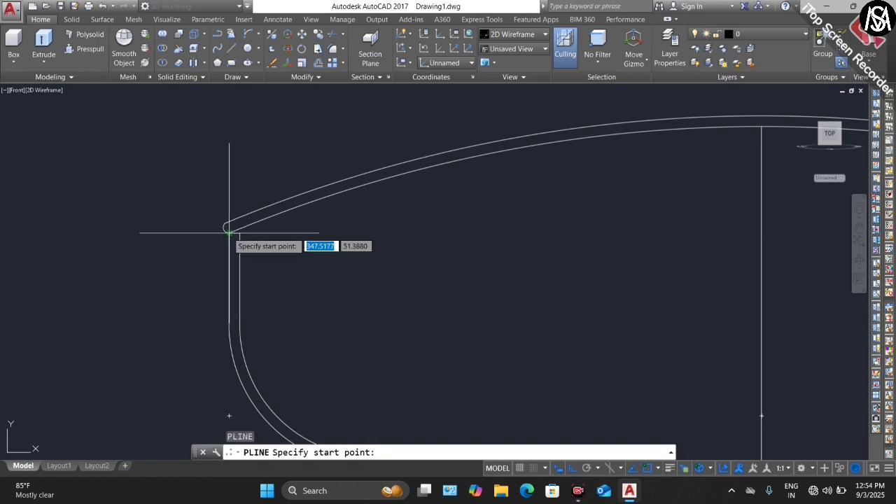
scroll(227, 238, "up", 2)
left_click(227, 232)
left_click(270, 233)
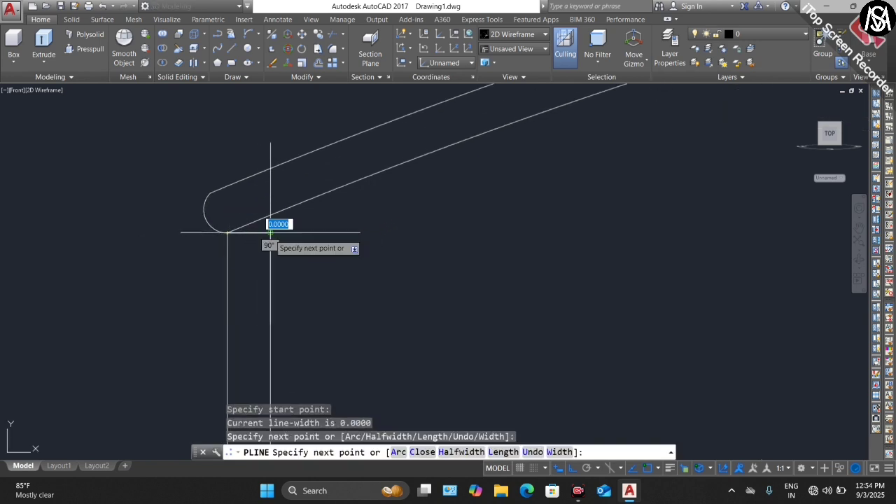
scroll(265, 248, "down", 2)
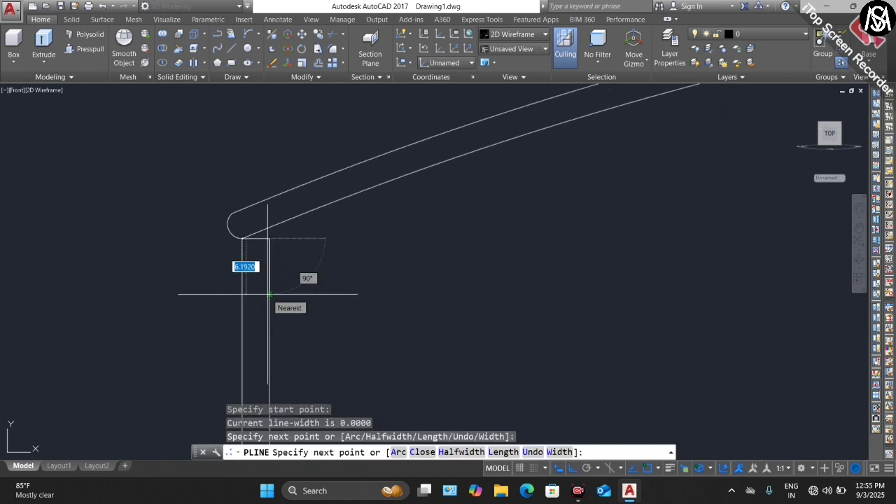
key("Return")
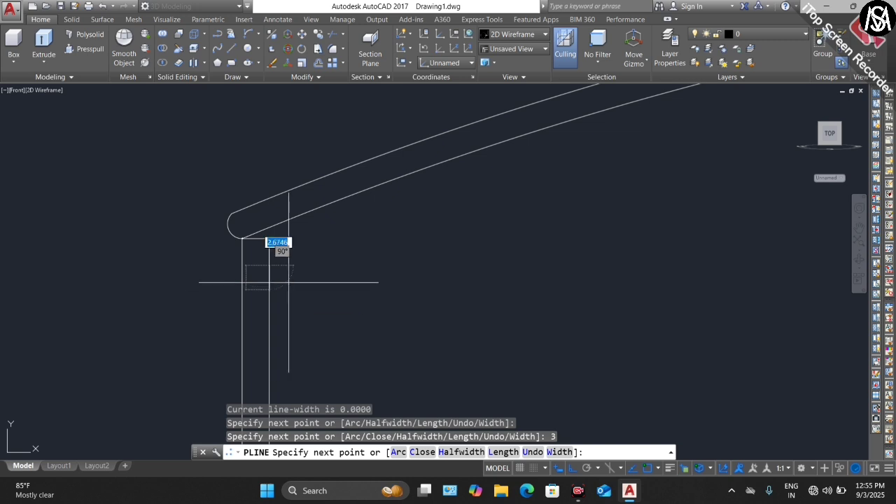
type("3")
key("Return")
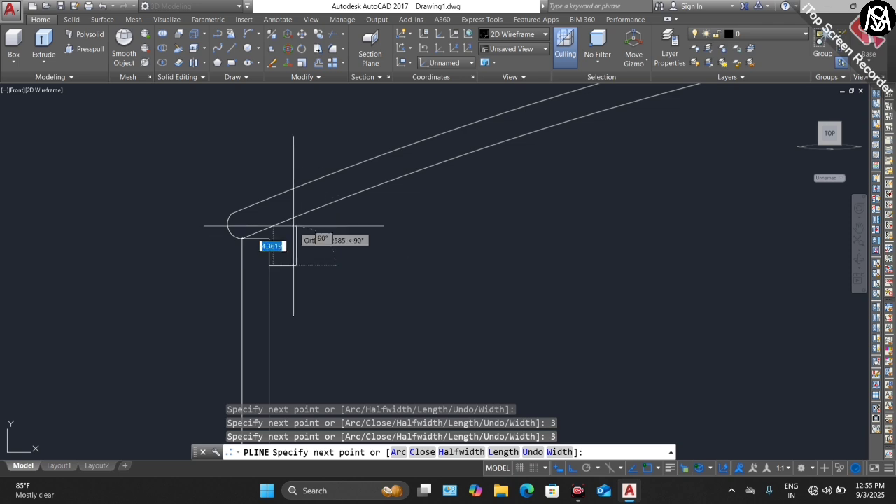
scroll(293, 237, "up", 2)
scroll(293, 237, "up", 2)
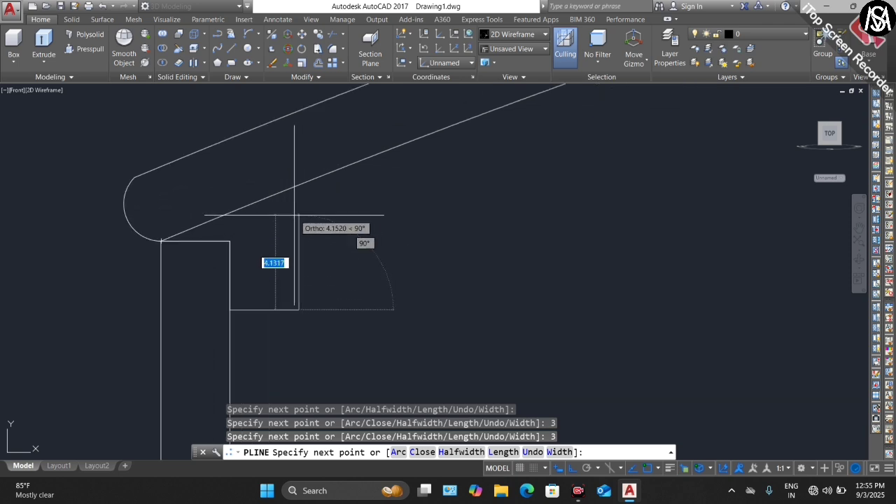
left_click(299, 206)
key("Escape")
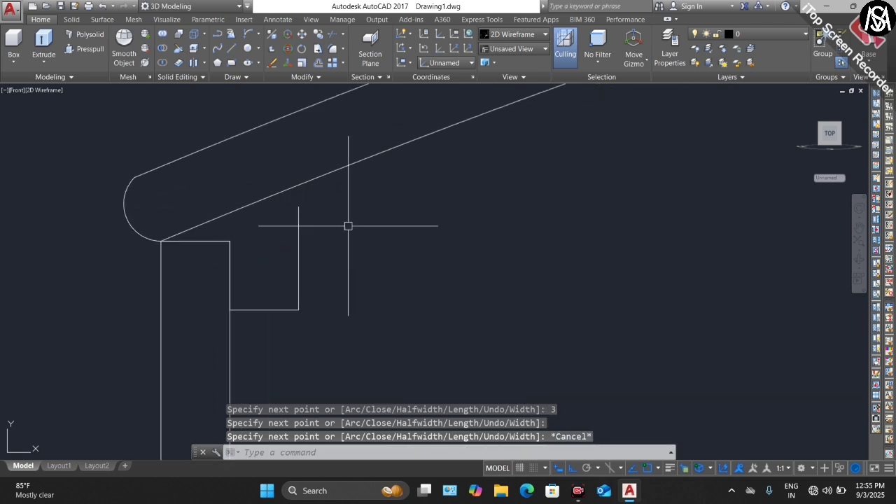
Step: Extend the lip's inner vertical line up to the lower lid arc and trim the arc's leftover piece to its left
scroll(290, 238, "down", 3)
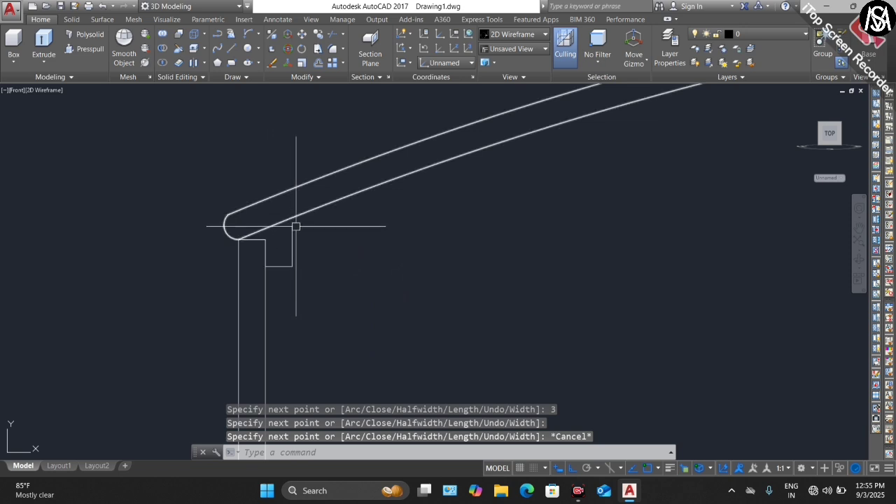
type("e")
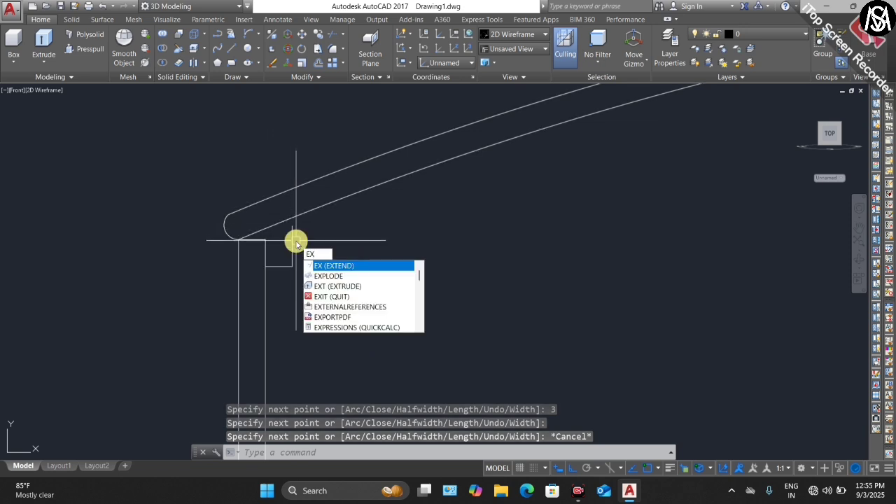
key("Return")
key("Return")
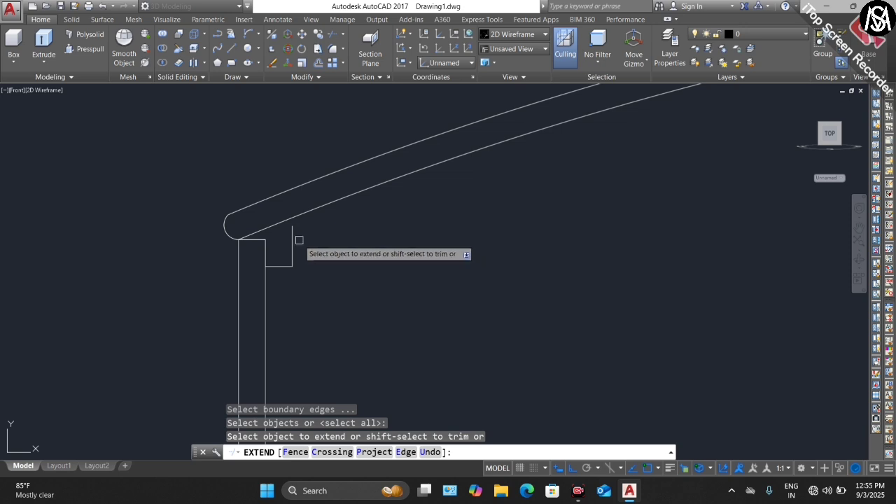
left_click(292, 238)
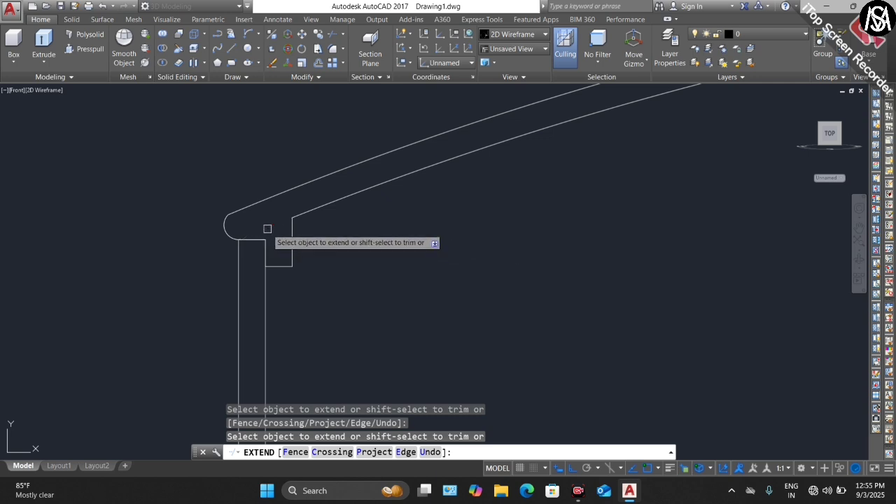
key("Escape")
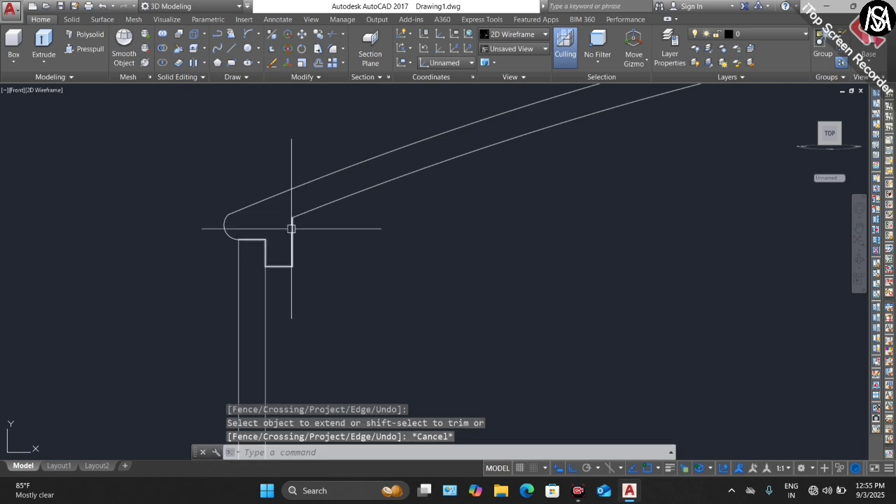
Step: Join the stepped lip, the lower lid arc and the rounded upper lid outline into one polyline
scroll(287, 220, "up", 4)
left_click(328, 168)
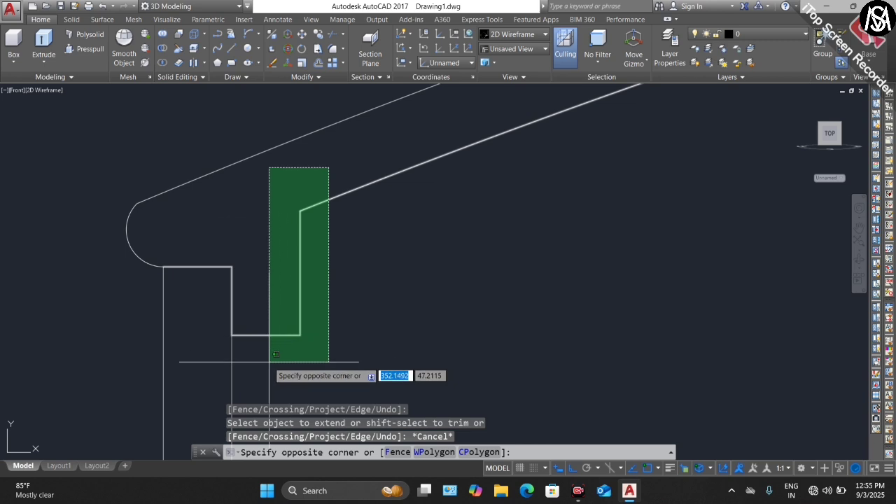
left_click(276, 354)
left_click(185, 168)
left_click(133, 230)
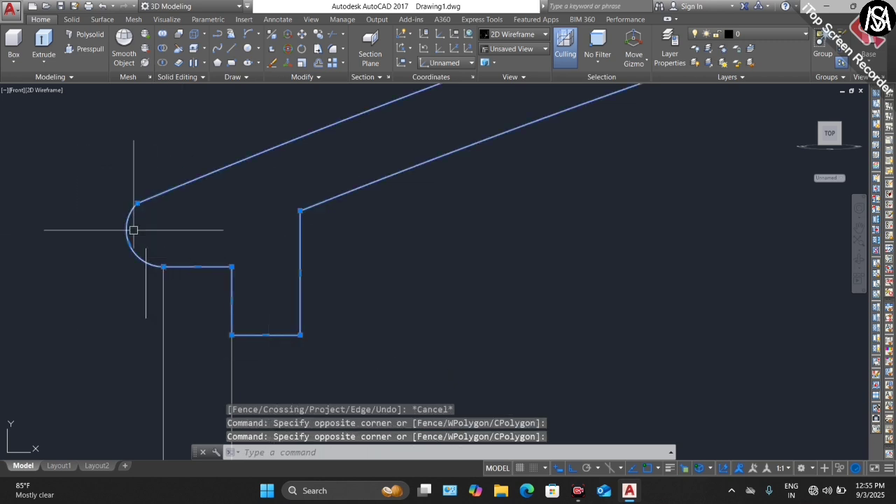
key("Return")
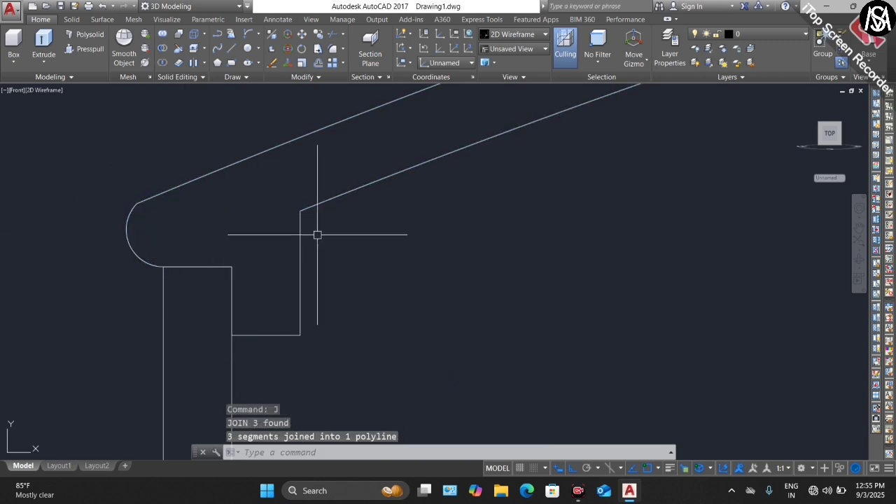
Step: Examine how the lid's left lip sits on the pan rim, up close and within the whole profile
scroll(237, 255, "down", 4)
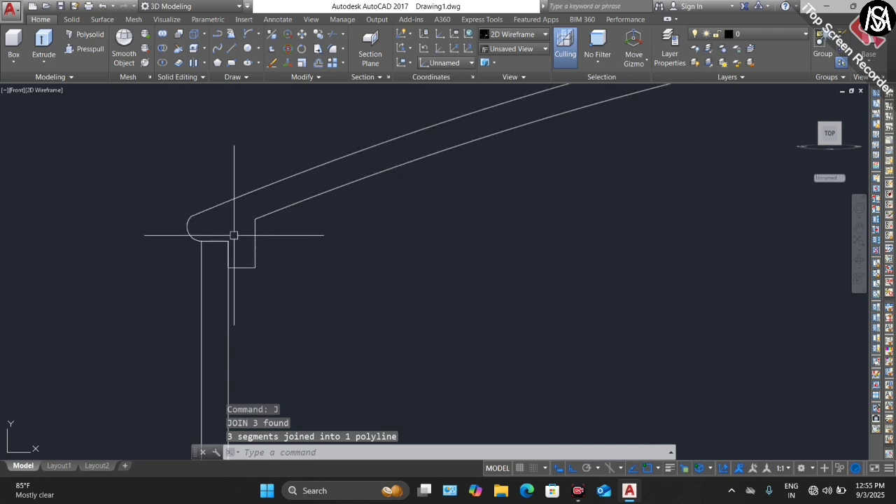
scroll(234, 236, "down", 2)
scroll(230, 245, "up", 3)
scroll(240, 235, "down", 2)
scroll(240, 245, "up", 1)
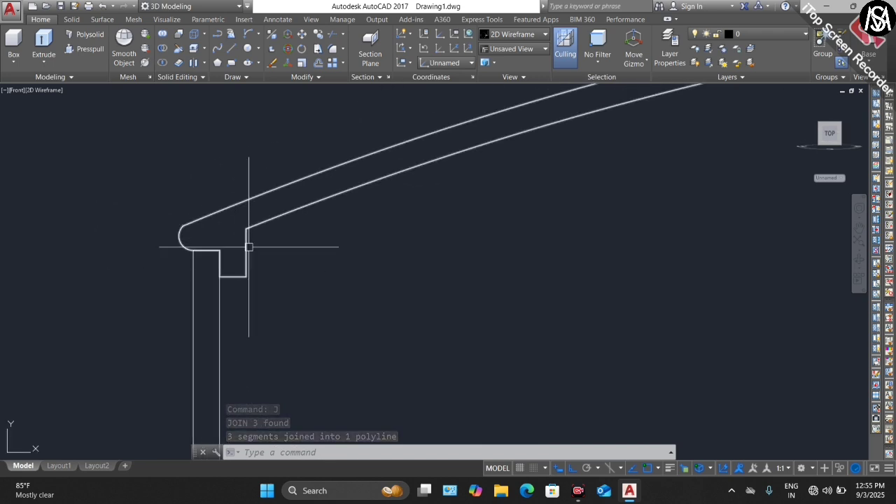
scroll(248, 246, "up", 4)
scroll(249, 246, "down", 4)
scroll(225, 263, "down", 5)
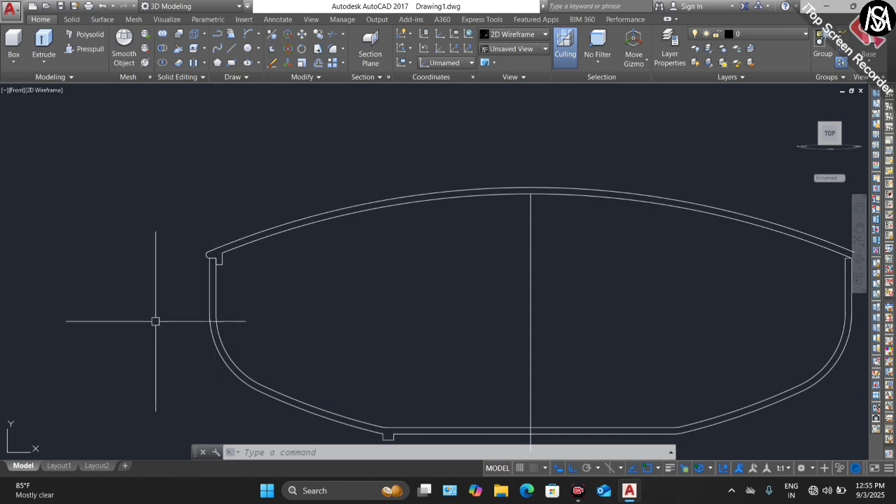
scroll(212, 287, "up", 4)
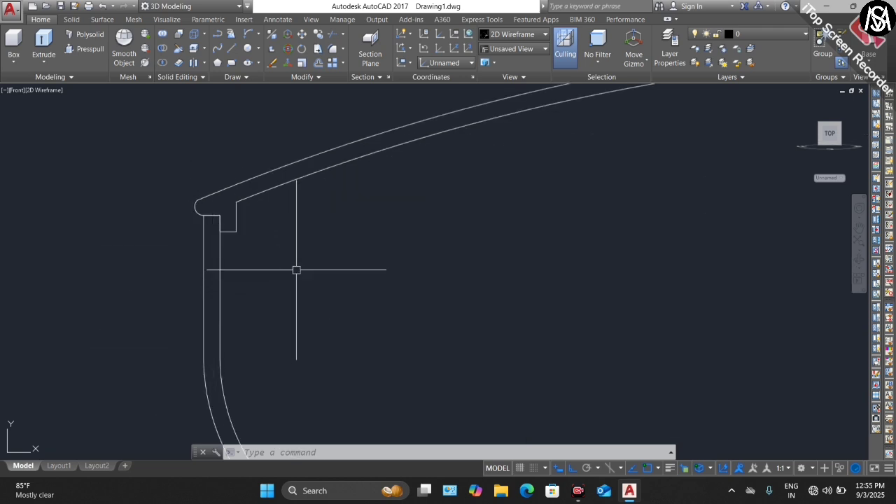
scroll(299, 277, "down", 4)
scroll(333, 257, "down", 2)
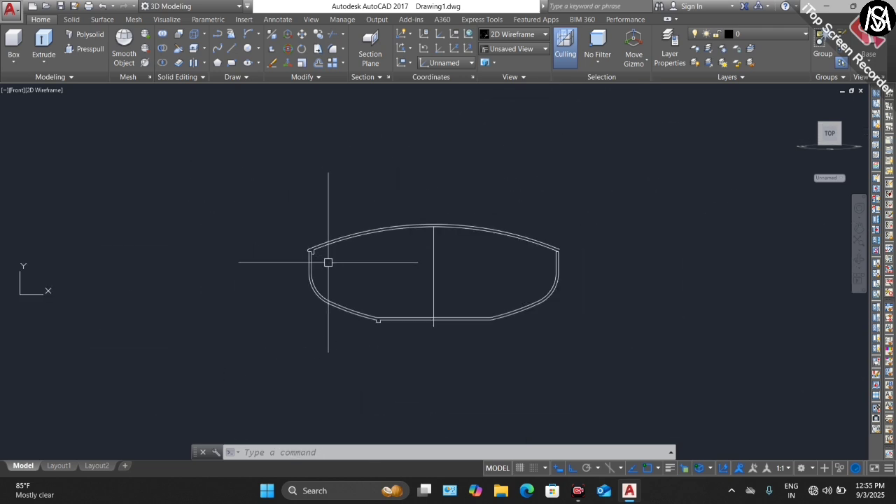
Step: Draw a 20-long horizontal line to the right and a 15-long line down from its end, in the empty space left of the pan
scroll(329, 263, "up", 2)
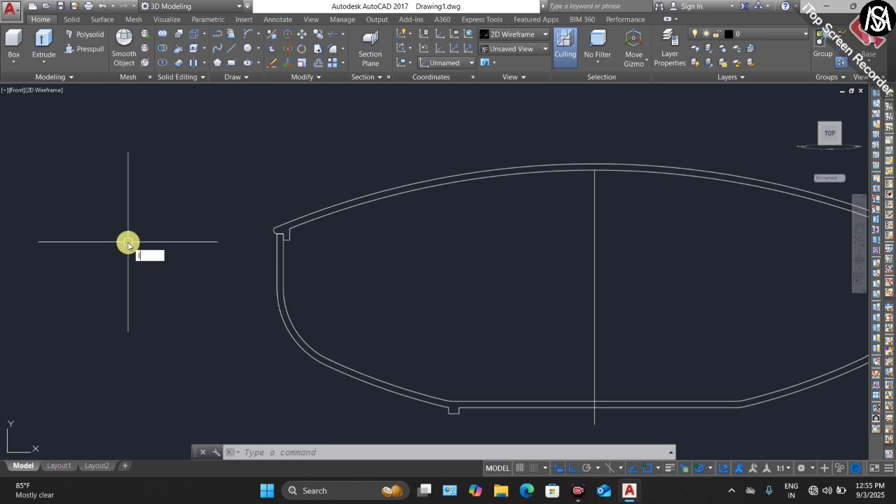
key("Return")
scroll(258, 241, "down", 4)
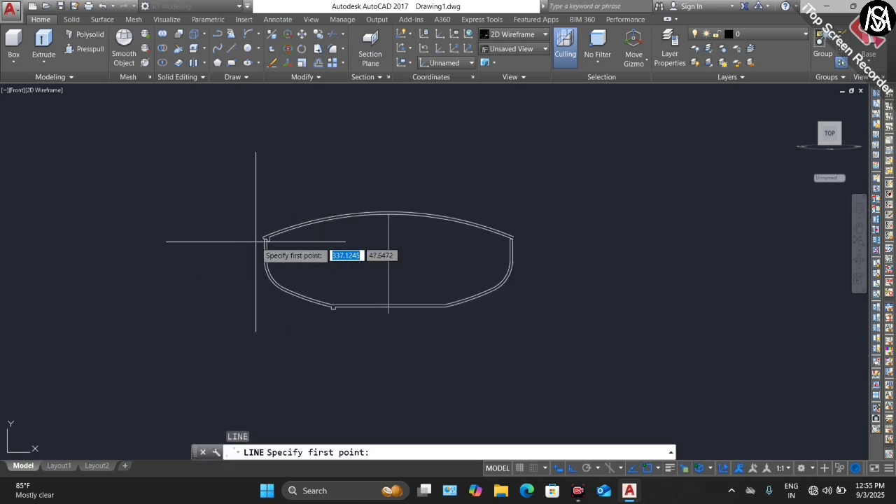
left_click(91, 236)
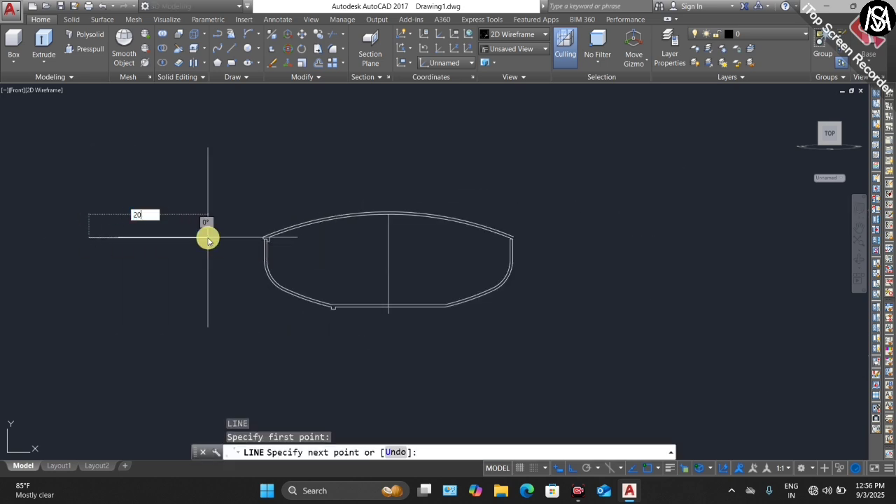
key("Return")
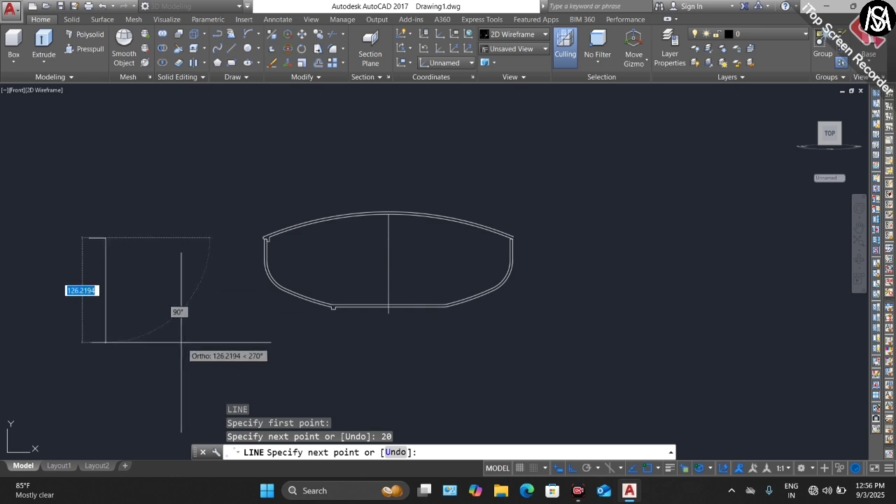
type("15")
key("Return")
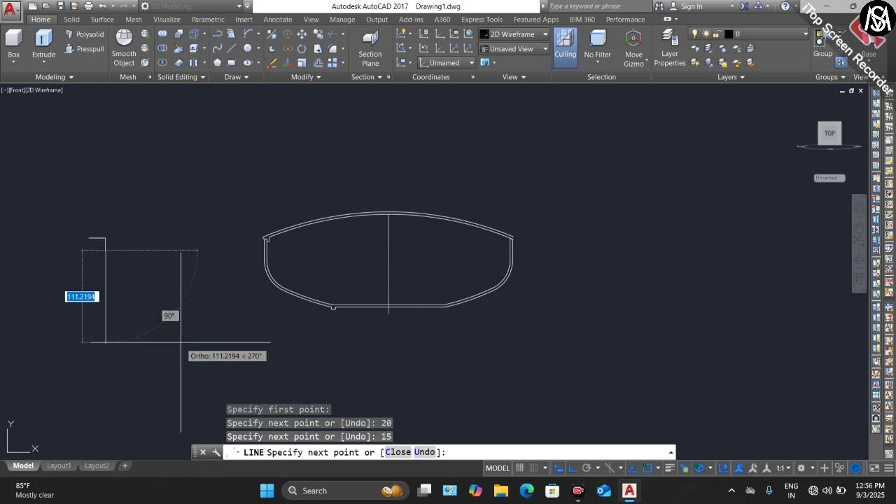
key("Escape")
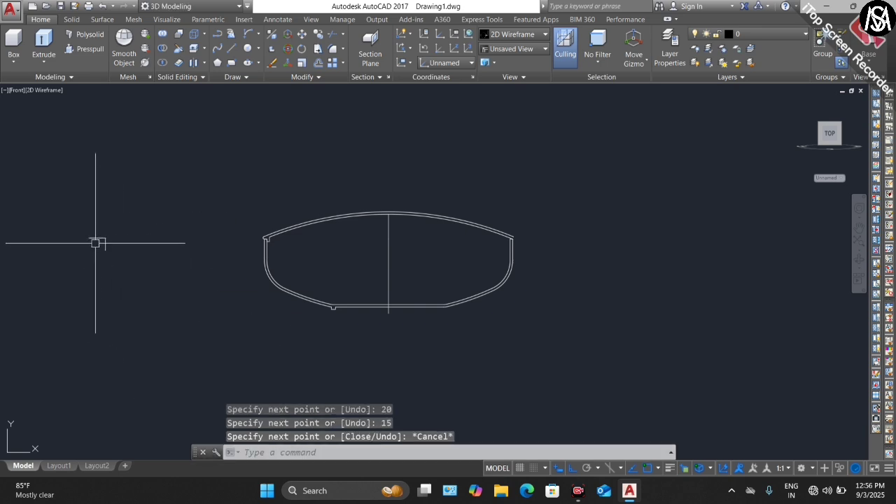
Step: Fillet the corner between the horizontal and vertical lines left of the pan with radius 5
scroll(89, 234, "up", 5)
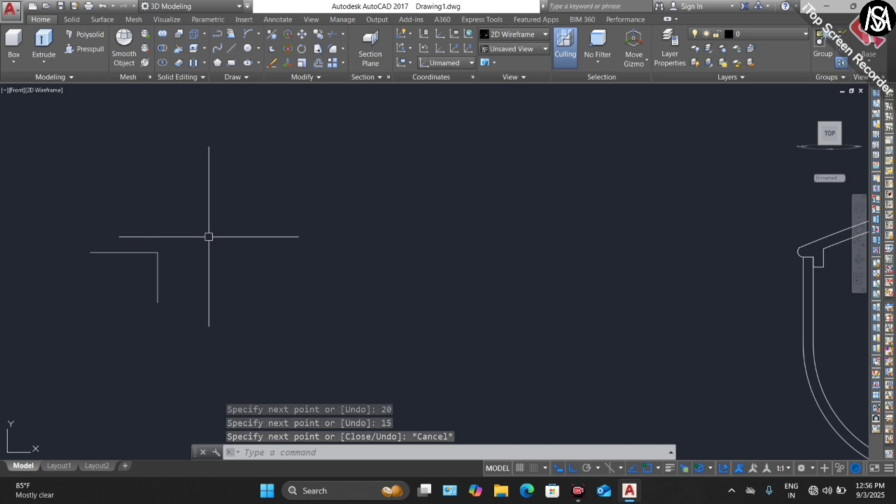
scroll(158, 254, "down", 2)
scroll(148, 249, "up", 3)
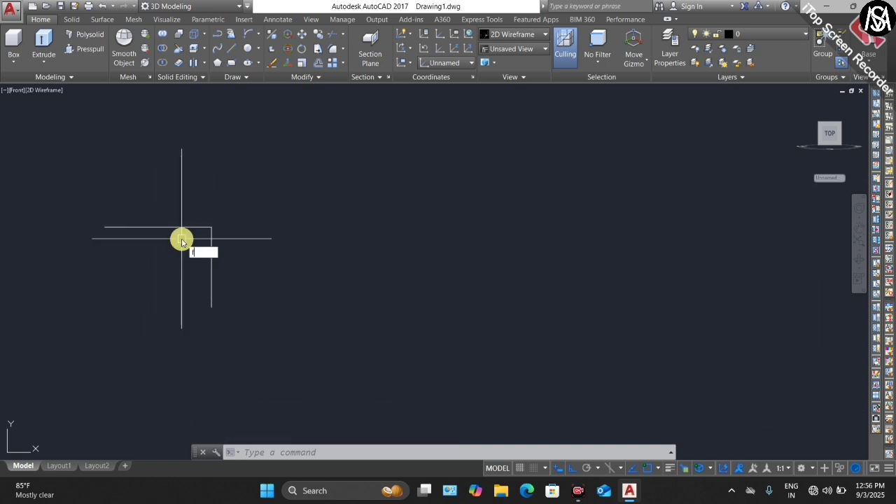
type("f")
key("Return")
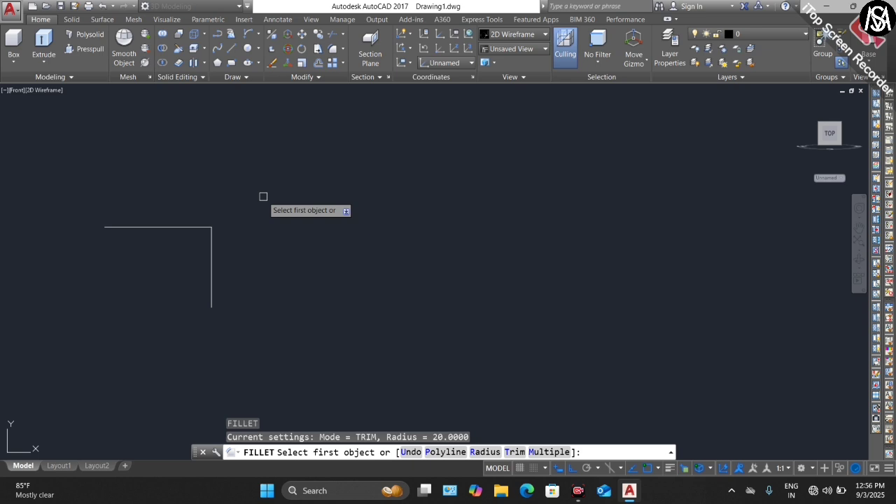
key("Return")
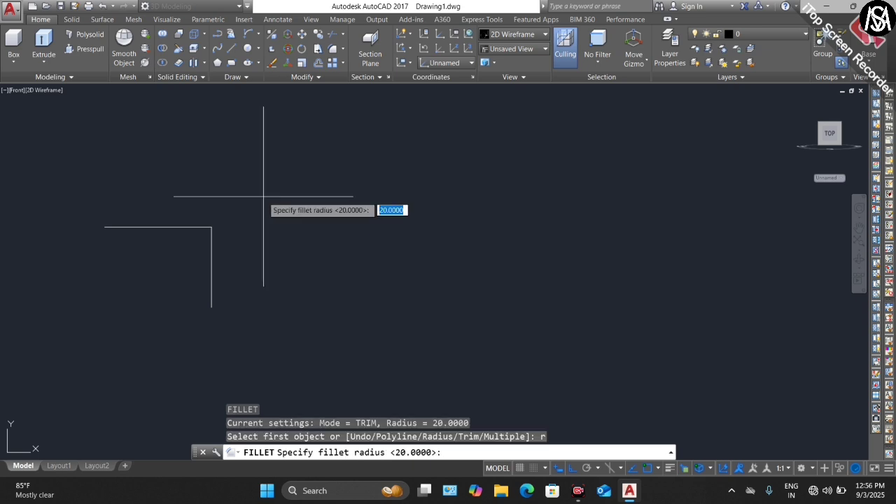
key("Return")
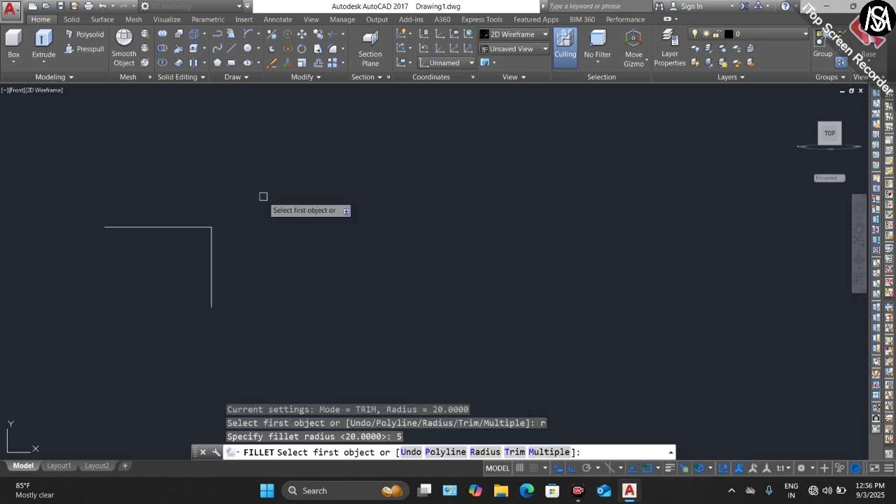
left_click(163, 227)
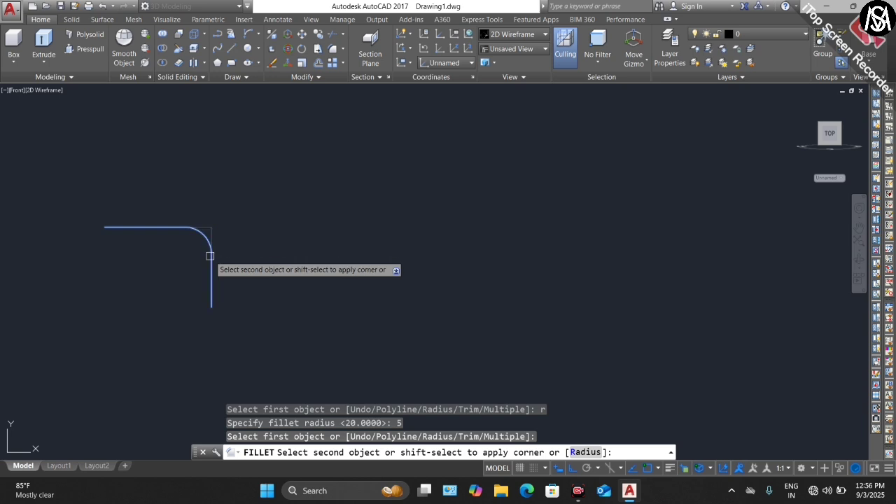
left_click(211, 257)
scroll(206, 234, "down", 3)
key("Escape")
scroll(271, 223, "up", 4)
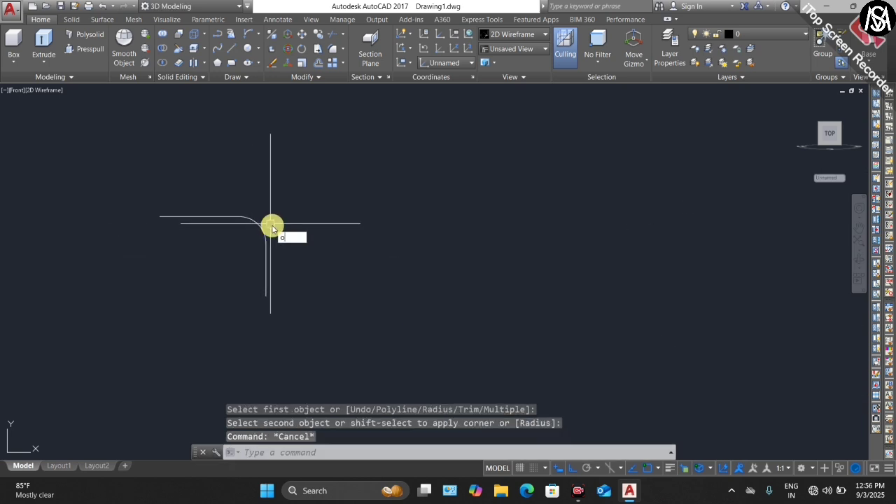
key("Return")
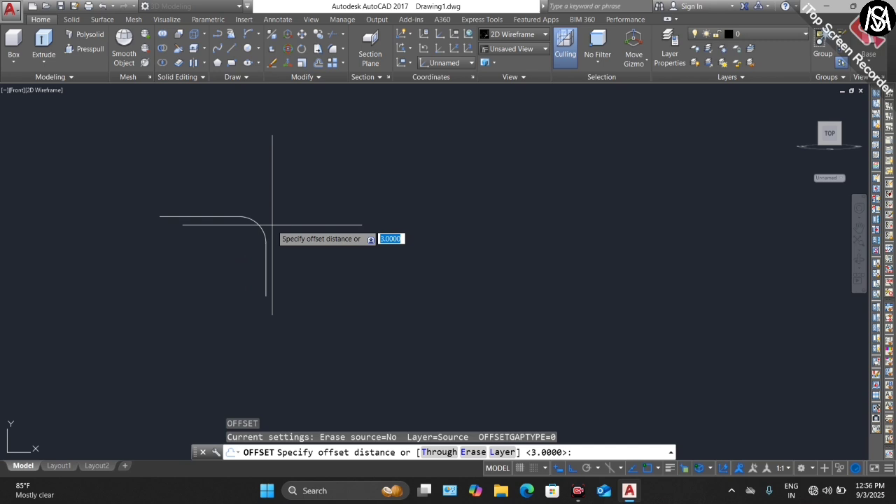
type("5")
key("Return")
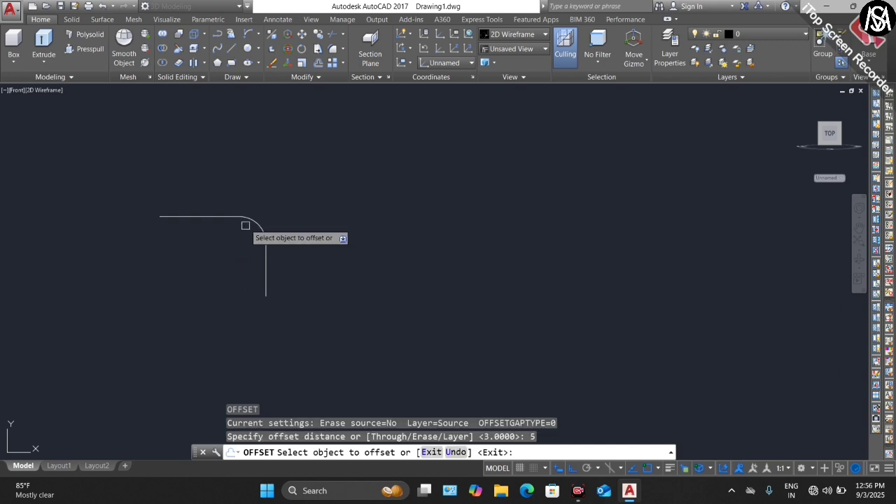
left_click(246, 218)
key("Escape")
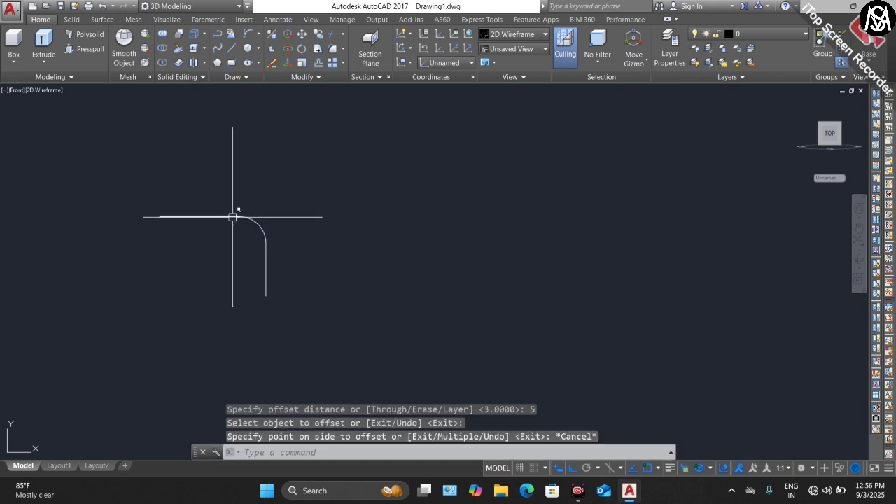
key("Escape")
Step: Join the horizontal line, the fillet arc and the vertical line of the handle shape into one polyline
left_click(285, 196)
left_click(202, 260)
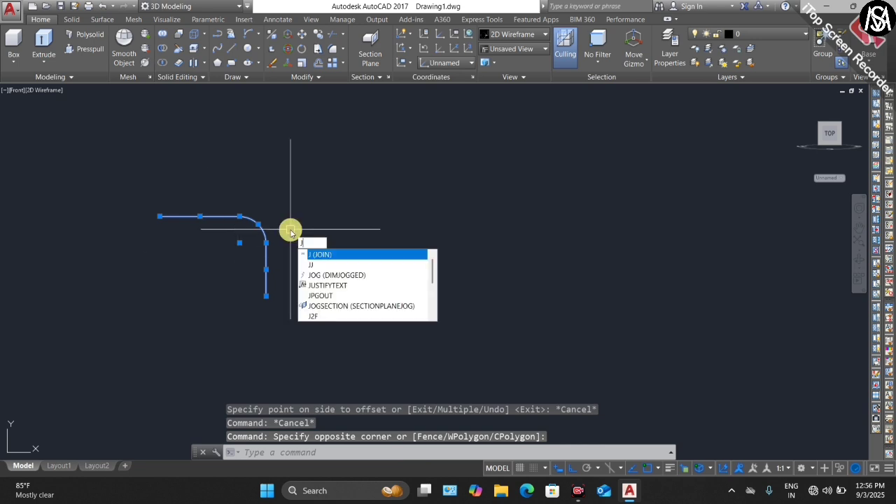
key("Return")
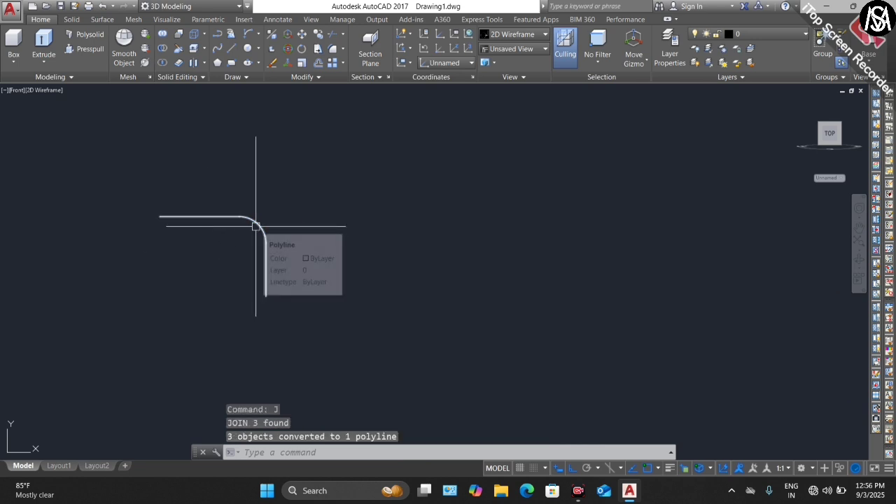
Step: Offset the joined handle polyline by 5 towards the inside of its bend
type("o")
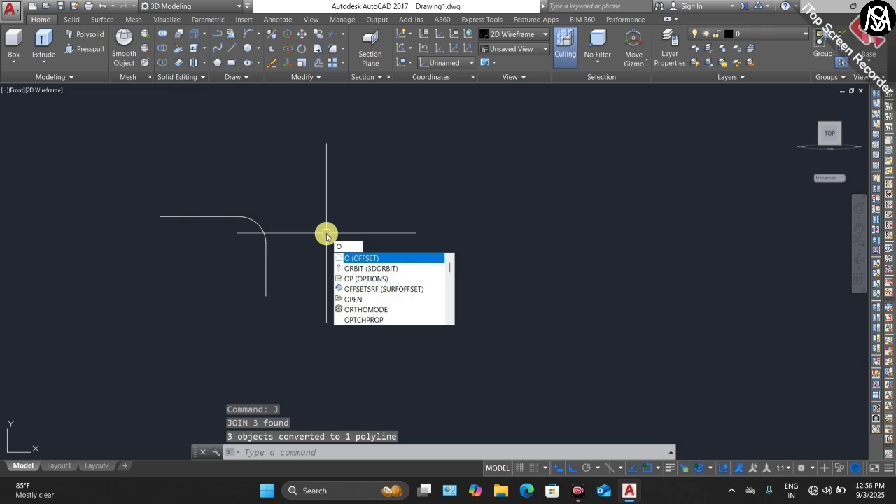
key("Return")
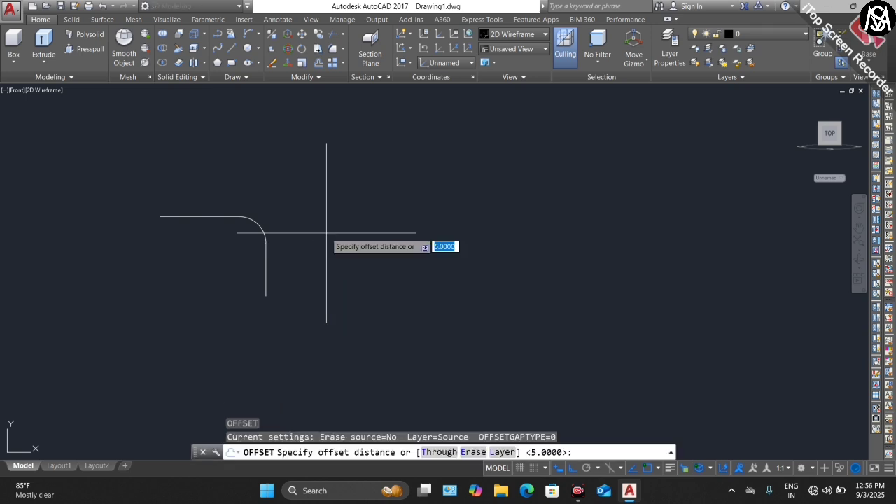
key("Return")
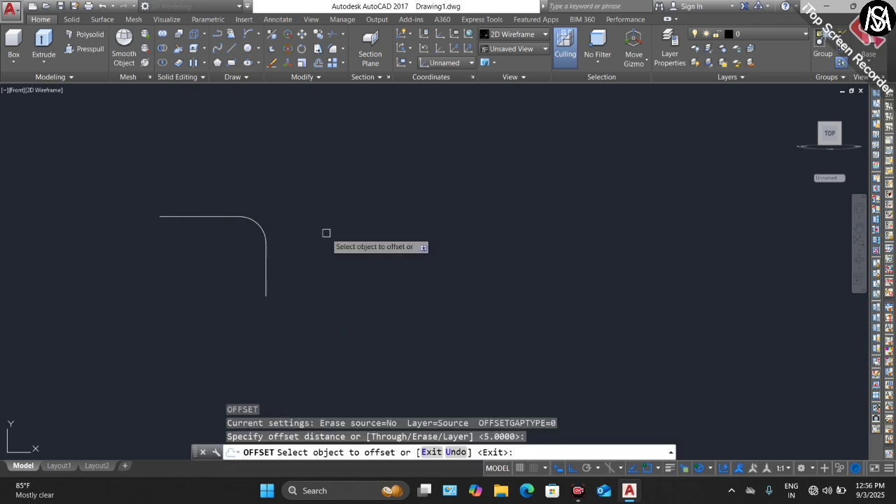
left_click(238, 219)
left_click(230, 254)
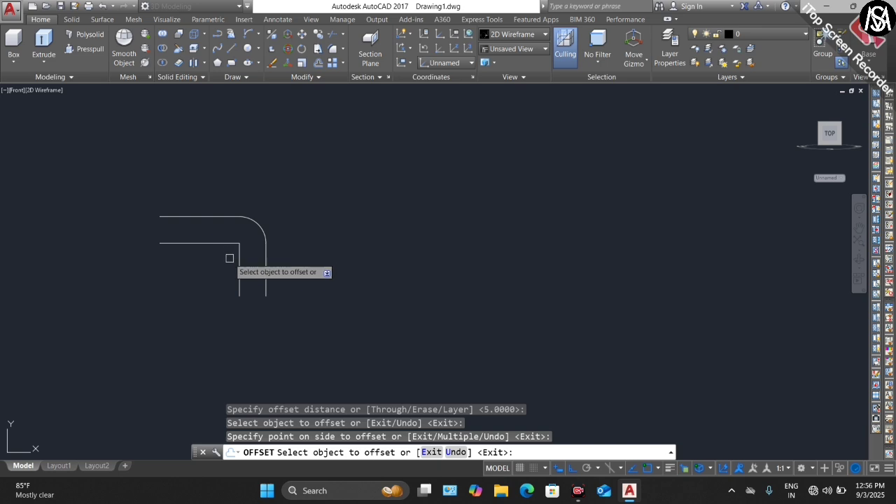
key("Escape")
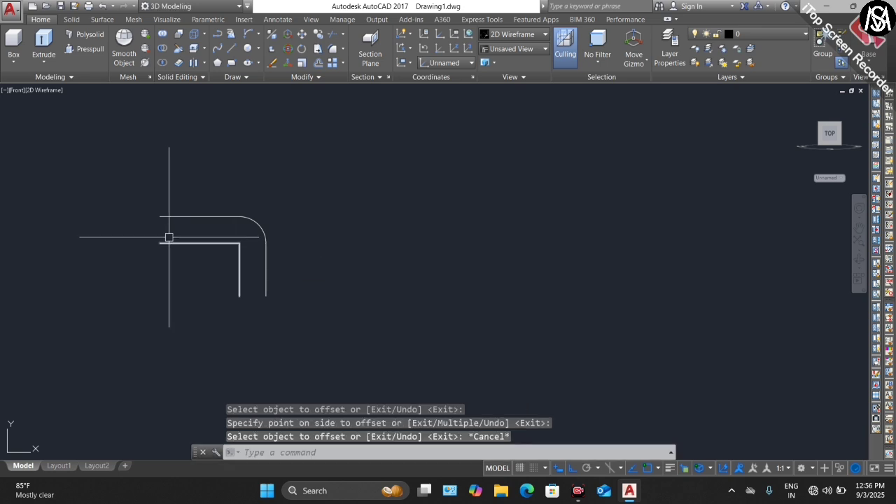
Step: Close the open left end of the handle profile with a Start, End, Direction arc bulging to the left
left_click(258, 33)
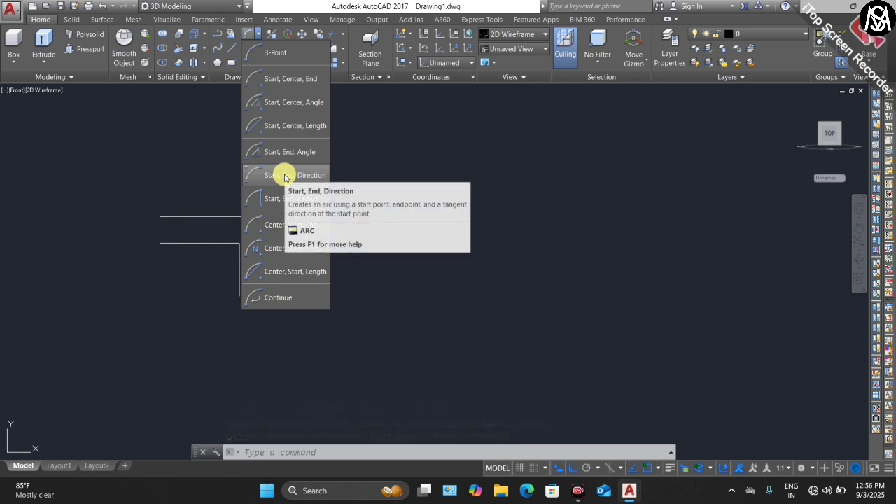
left_click(285, 176)
left_click(160, 243)
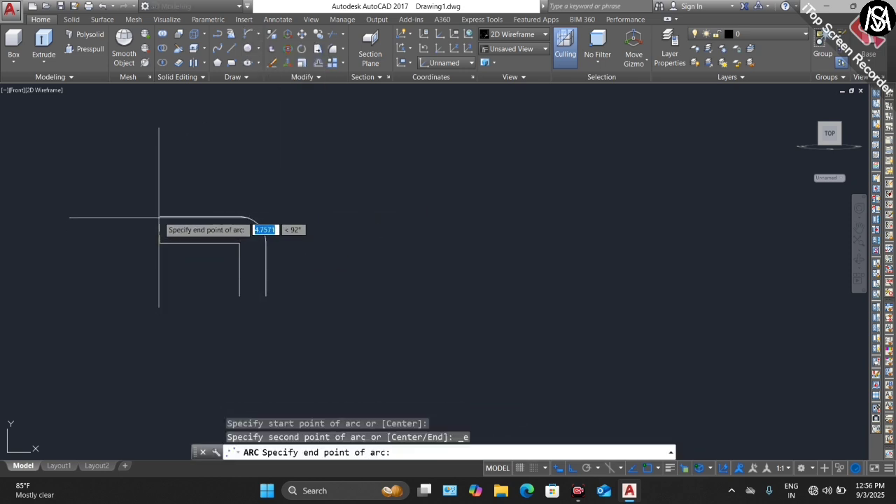
left_click(160, 217)
left_click(114, 243)
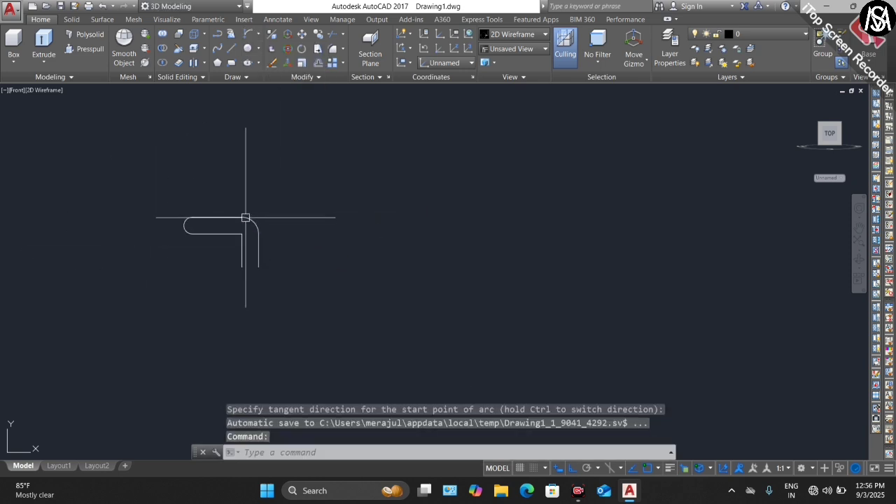
Step: Draw a horizontal line closing the open lower end of the handle profile between its two vertical edges
scroll(253, 268, "up", 2)
type("l")
key("Return")
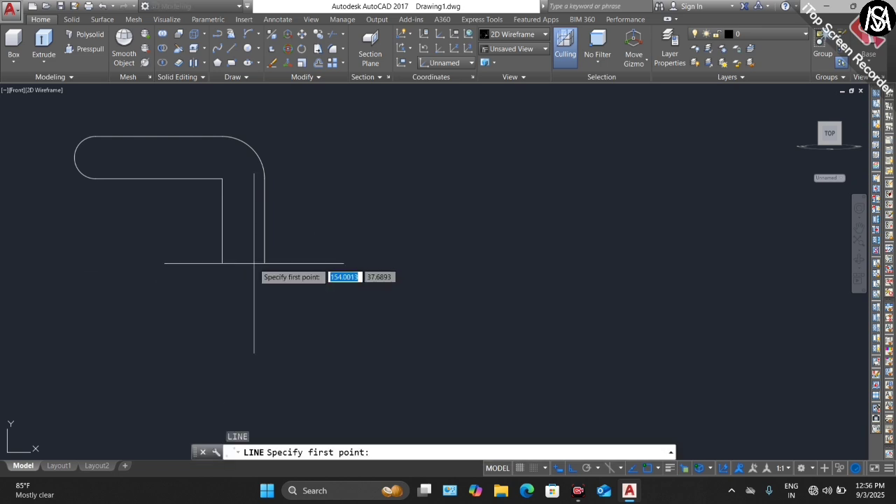
left_click(224, 264)
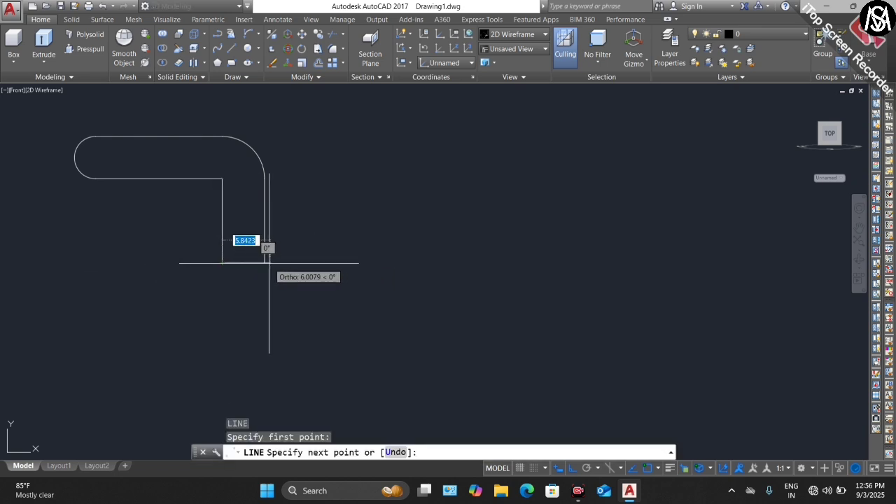
key("Escape")
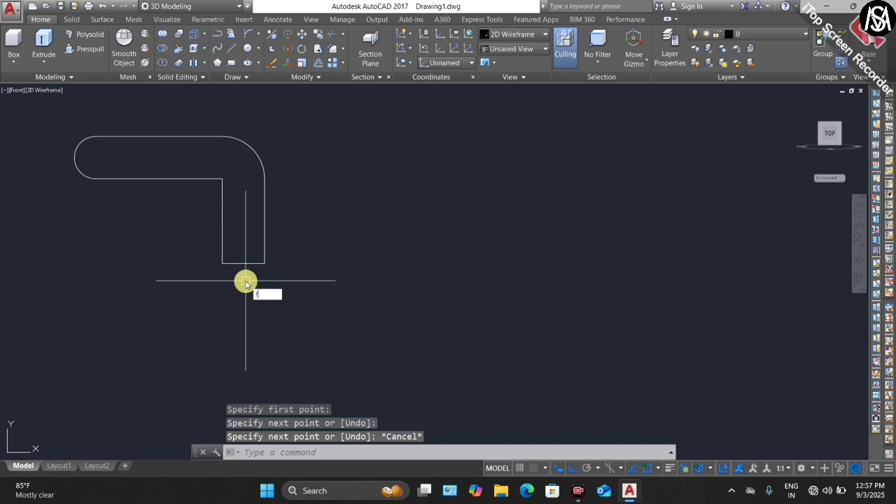
Step: Fillet the lower-left corner of the handle's vertical leg with a radius of 3
type("f")
key("Return")
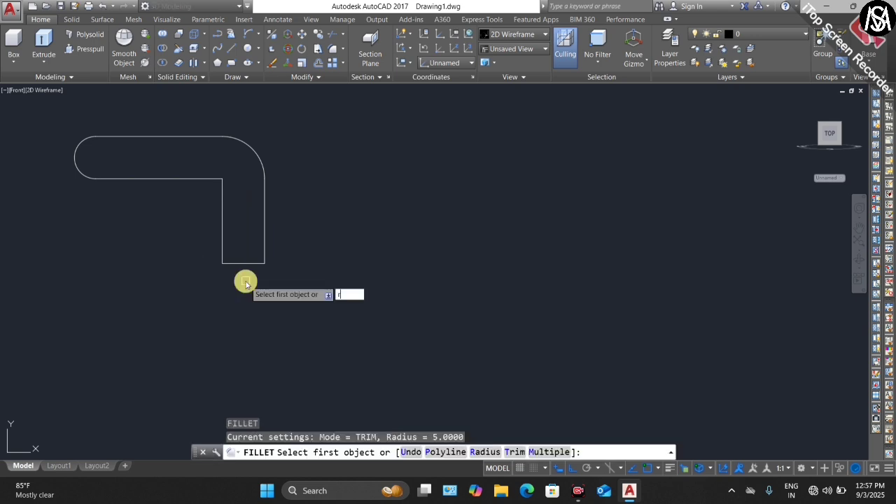
type("r")
key("Return")
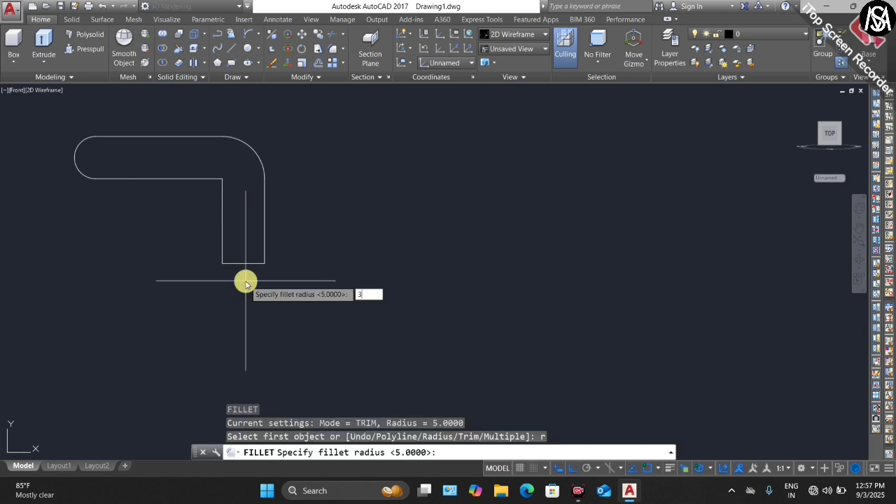
type("3")
key("Return")
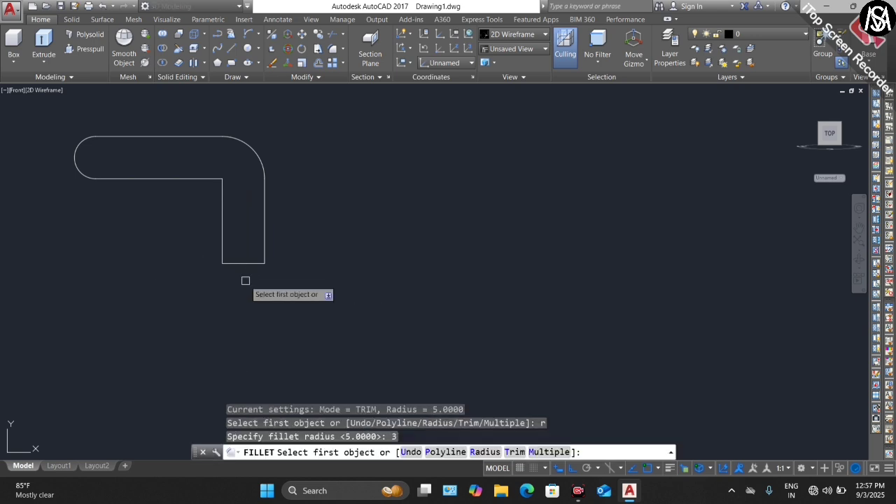
left_click(218, 243)
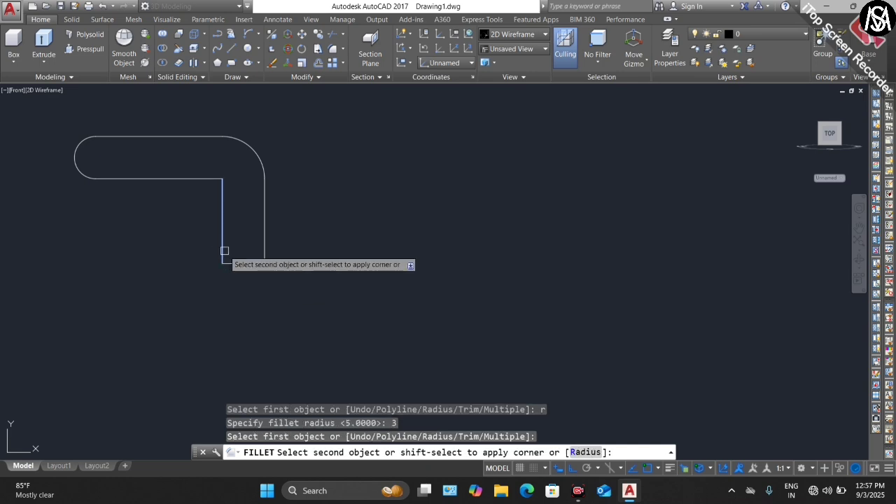
key("Escape")
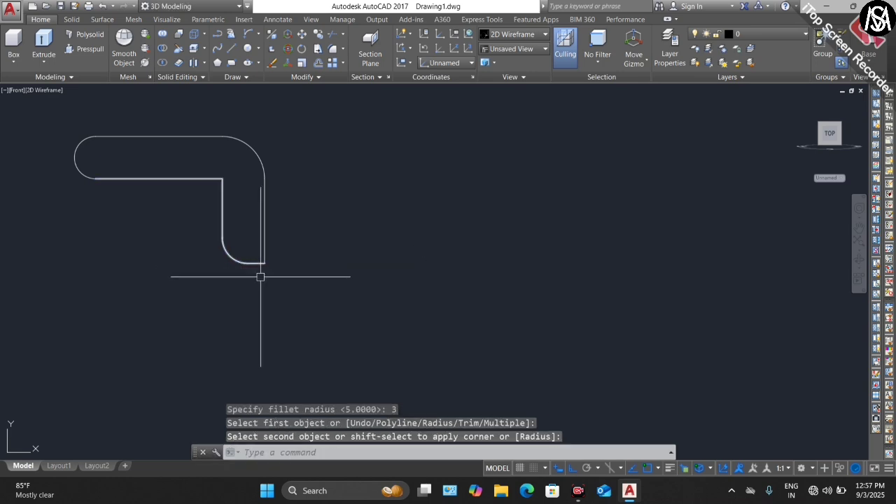
Step: Join all lines and arcs of the handle profile into one polyline
scroll(266, 274, "down", 3)
key("Escape")
key("Escape")
left_click(287, 182)
left_click(150, 305)
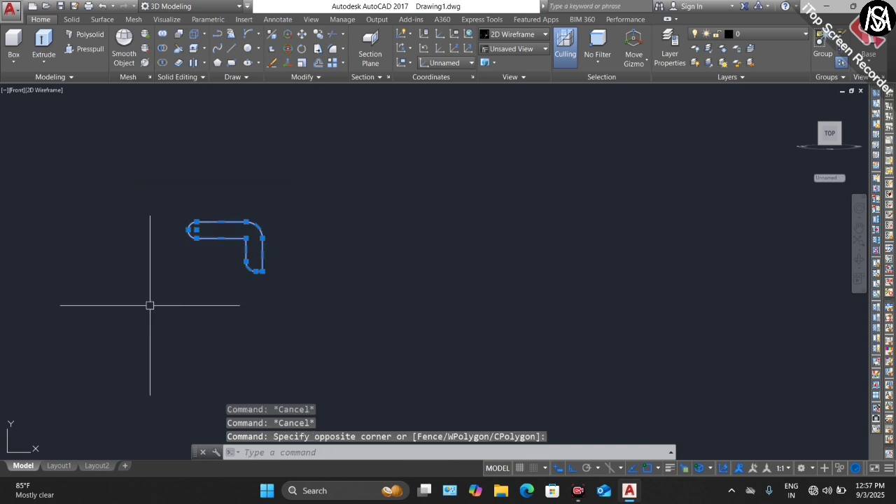
type("j")
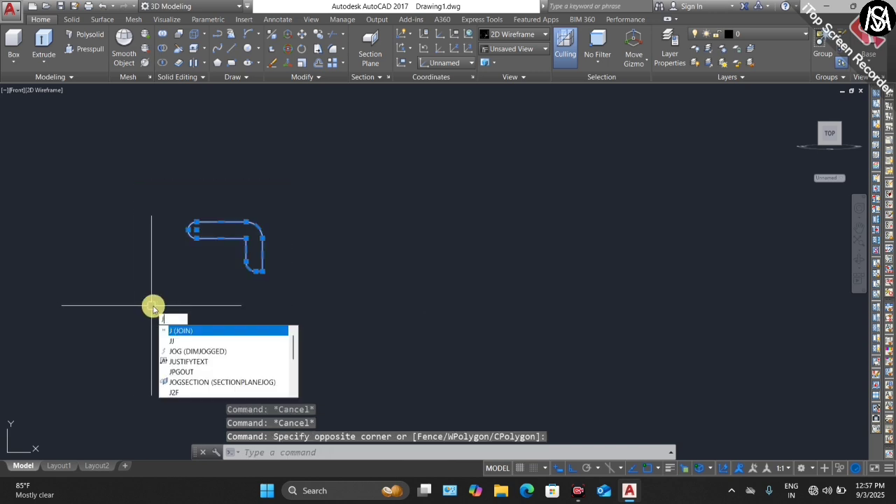
key("Return")
Step: Move the handle profile horizontally from its lower-right corner onto the outer left wall of the pot section
left_click(258, 226)
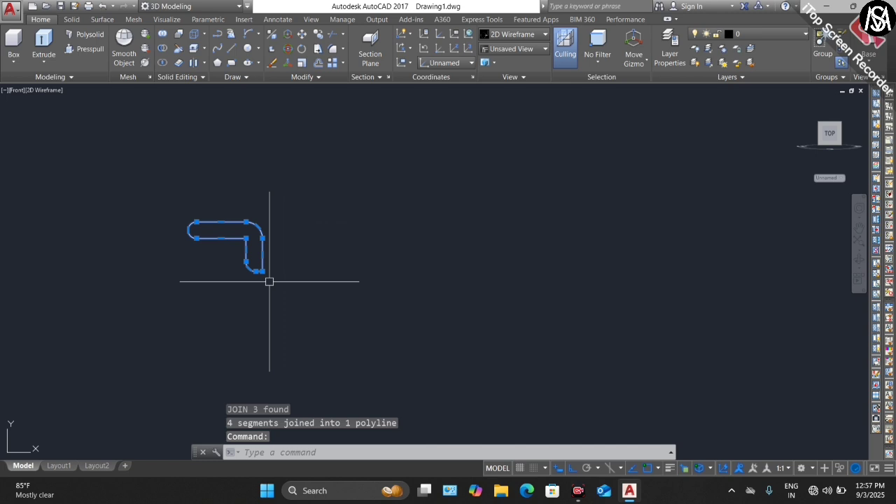
left_click(241, 239)
type("M")
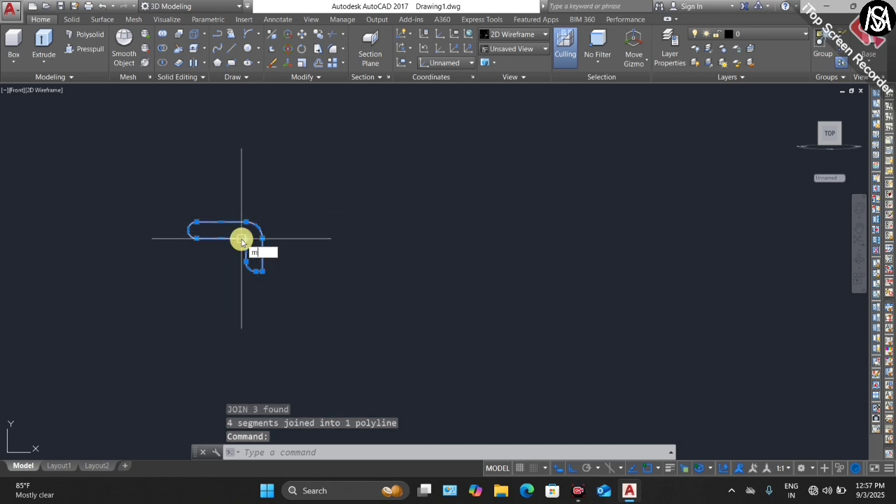
key("Return")
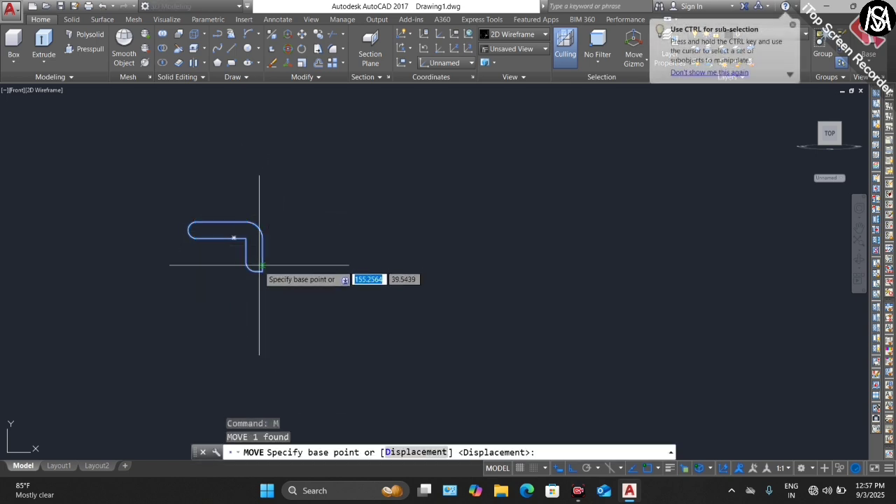
scroll(266, 270, "up", 4)
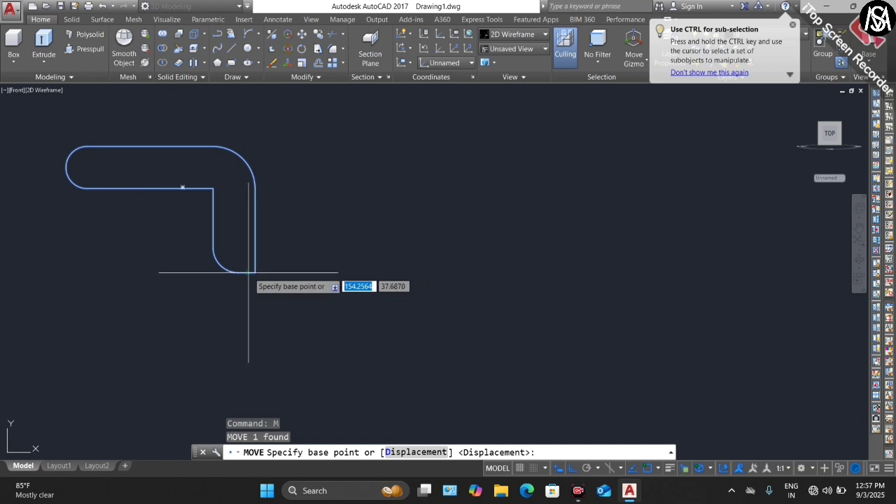
left_click(254, 268)
scroll(189, 300, "down", 8)
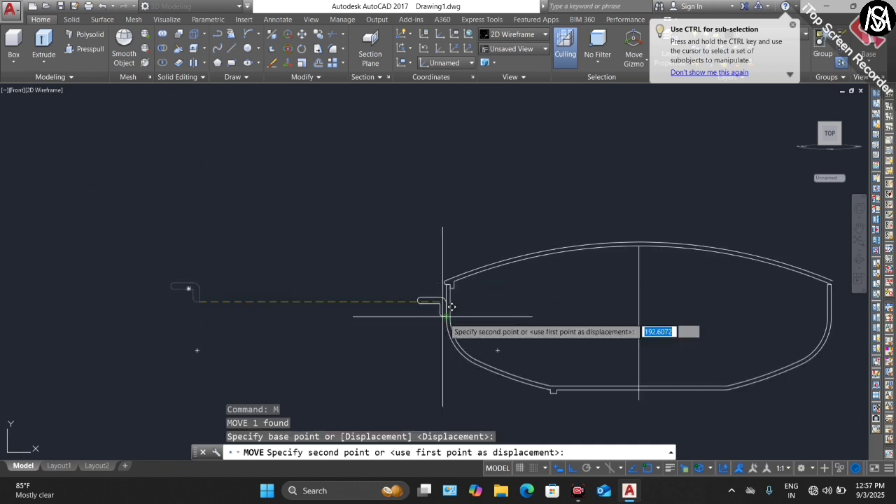
scroll(448, 294, "up", 3)
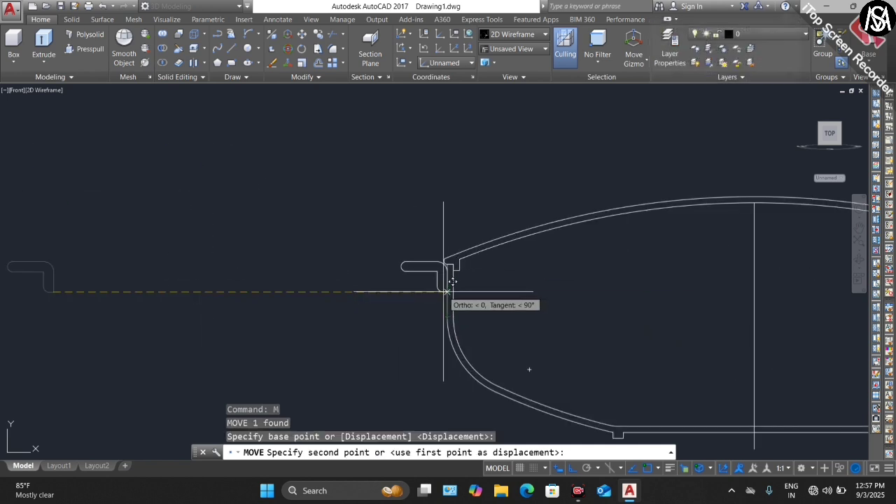
left_click(446, 291)
scroll(456, 294, "up", 3)
scroll(386, 260, "down", 1)
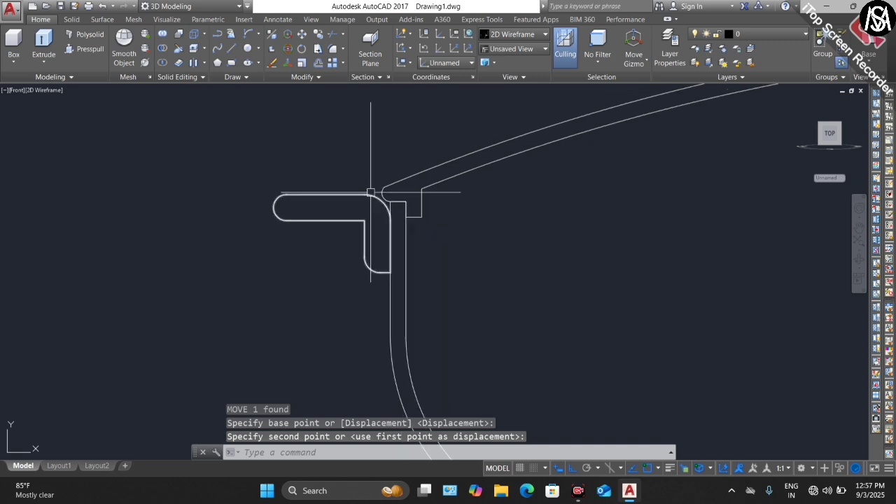
Step: Move the handle profile straight down along the outer wall by about 5.7 units, keeping it against the wall
left_click(357, 176)
left_click(322, 233)
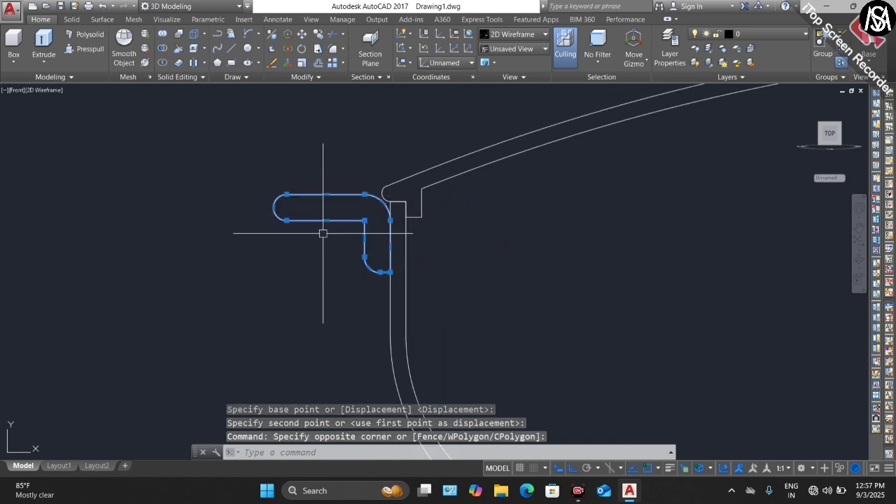
scroll(329, 213, "down", 4)
scroll(348, 237, "up", 4)
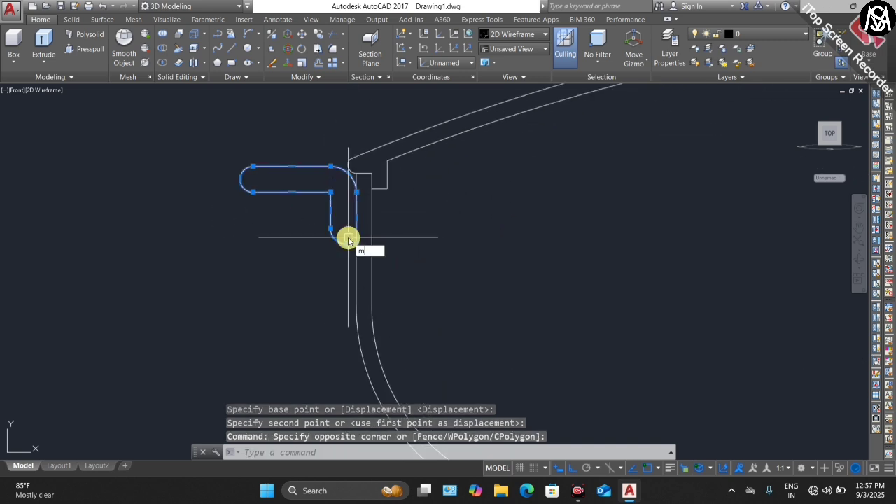
key("Return")
left_click(347, 178)
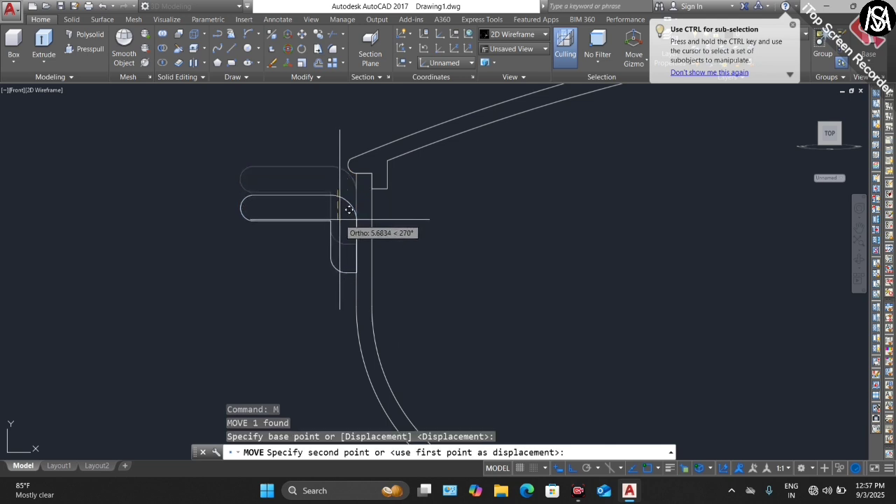
left_click(349, 211)
scroll(304, 392, "up", 5)
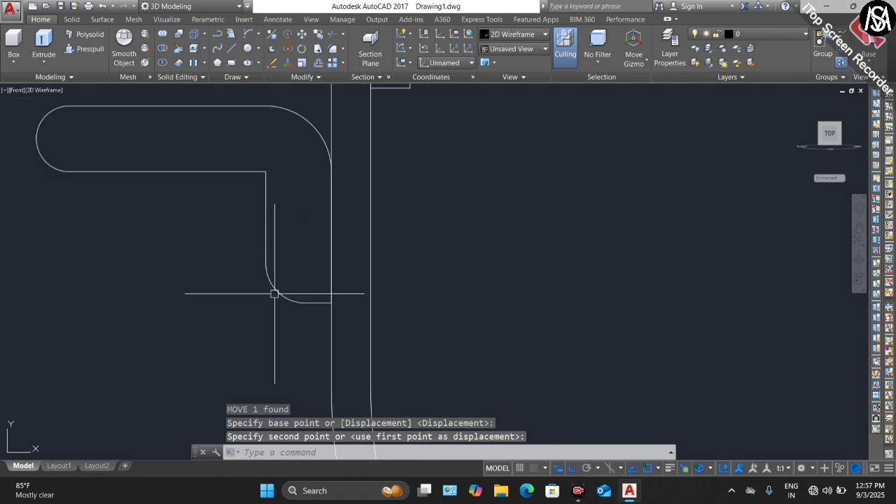
scroll(274, 295, "down", 6)
key("Escape")
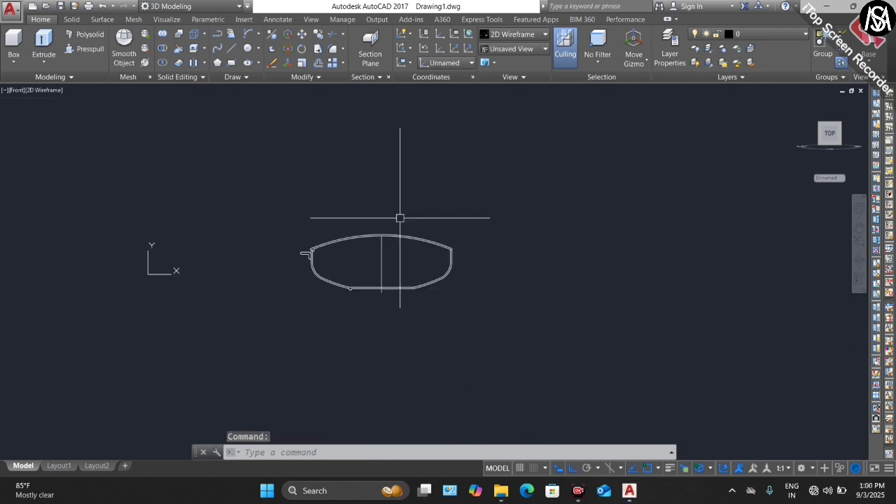
Step: Start a stepped line profile above the curved lid with a segment 25 to the left and a segment 5 upward
scroll(392, 224, "up", 3)
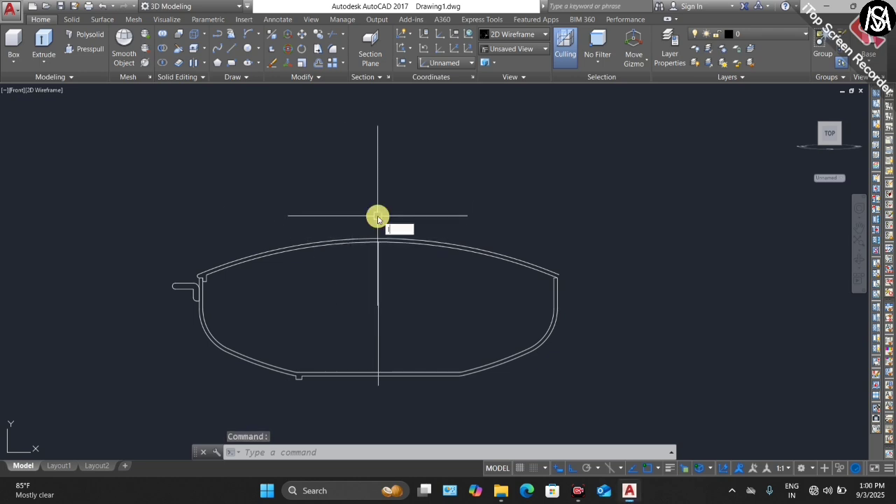
type("l")
key("Return")
left_click(375, 218)
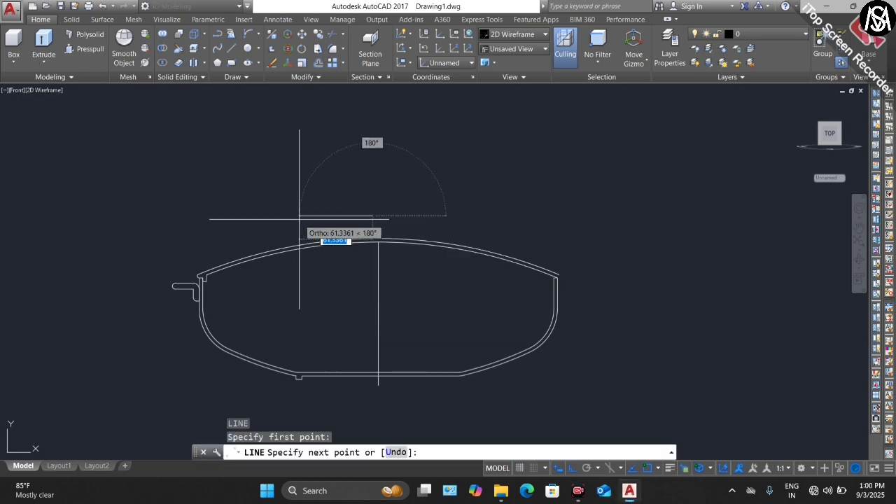
type("25")
key("Return")
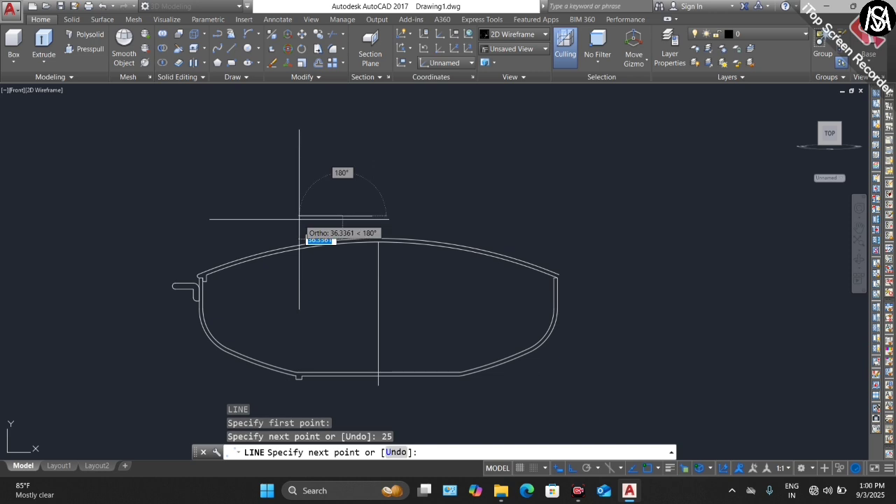
scroll(345, 187, "up", 3)
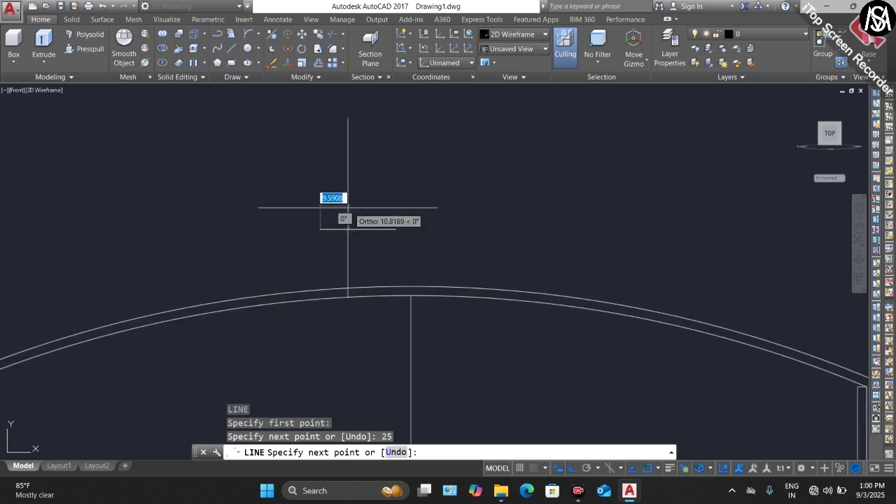
key("Return")
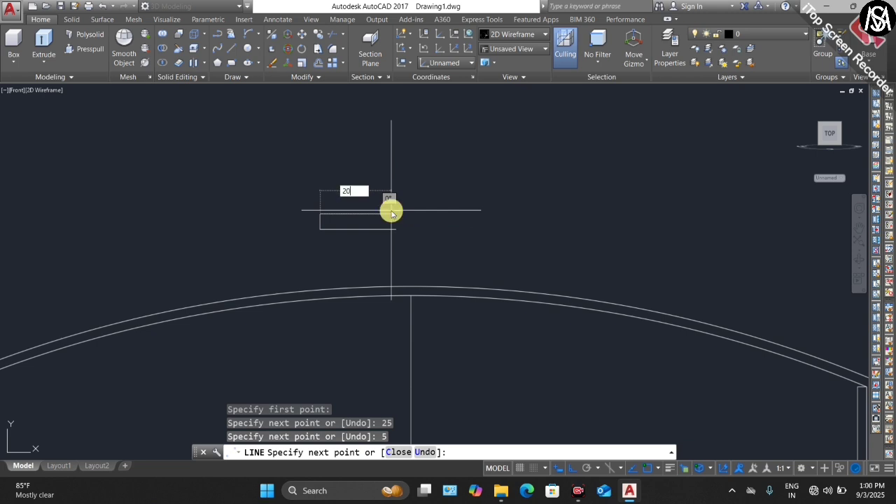
Step: Continue the knob outline 20 right, 5 up, 10 left and 5 up, and close it back over its starting point
type("20")
key("Return")
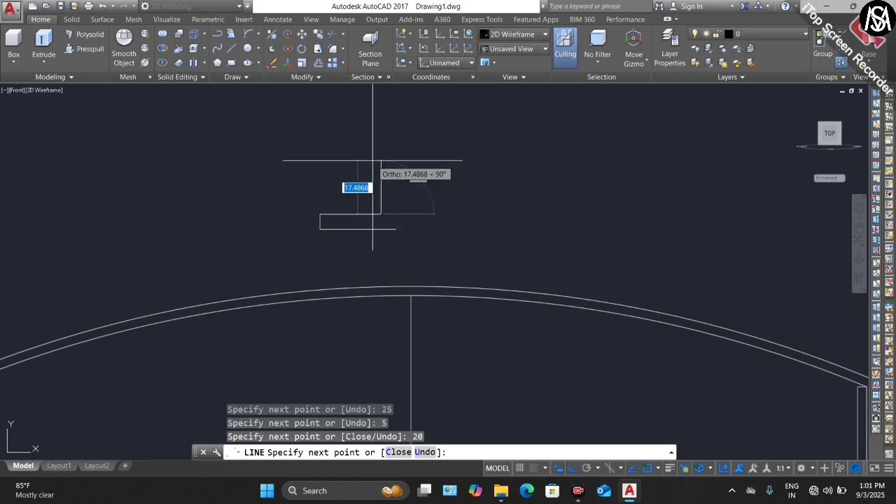
key("Return")
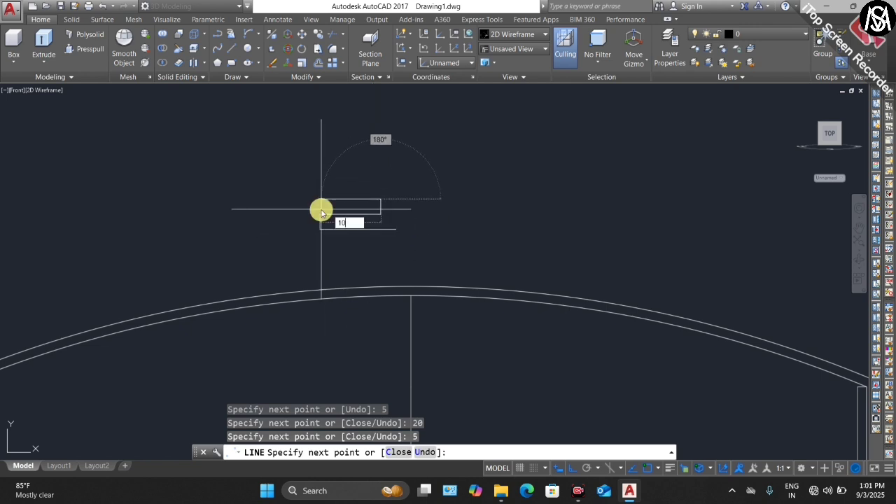
type("10")
key("Return")
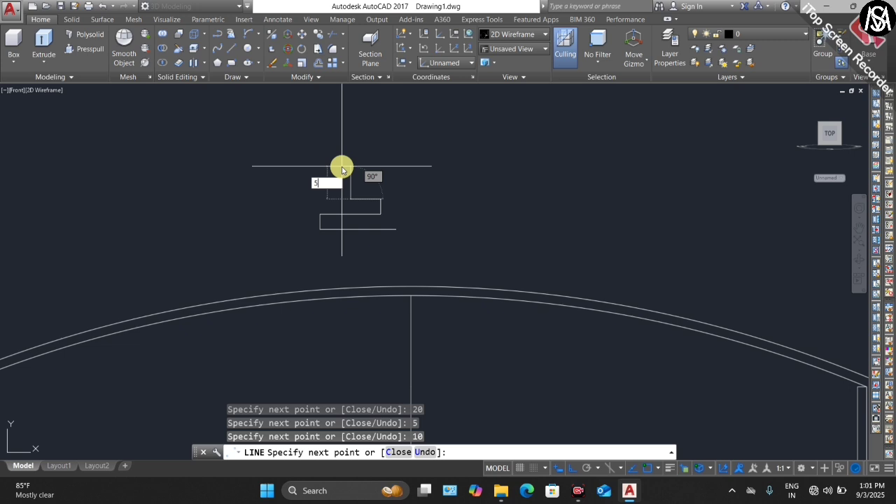
type("5")
key("Return")
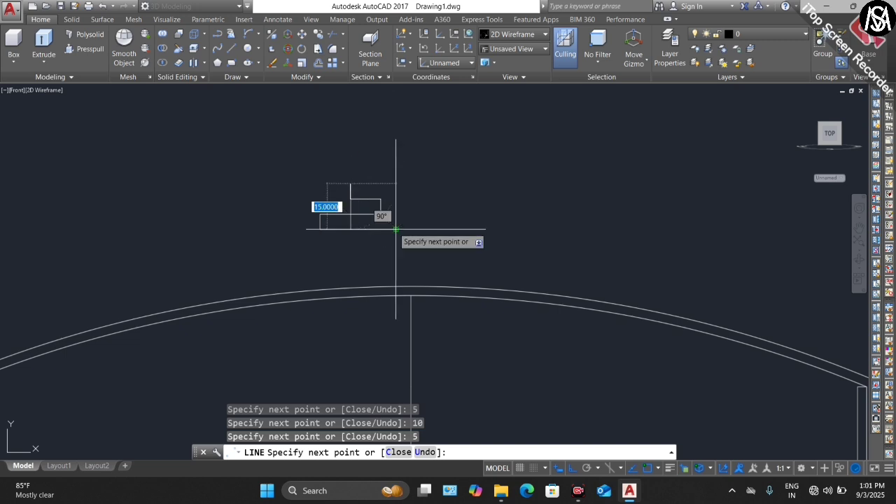
left_click(395, 184)
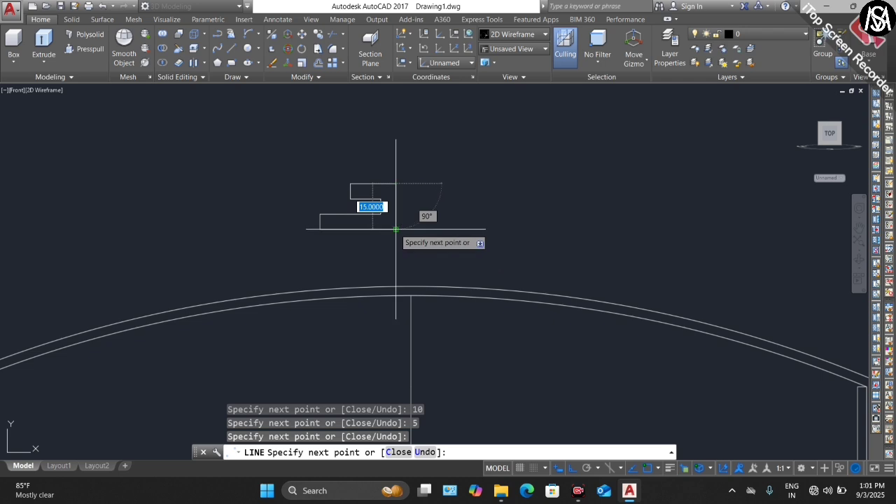
key("Escape")
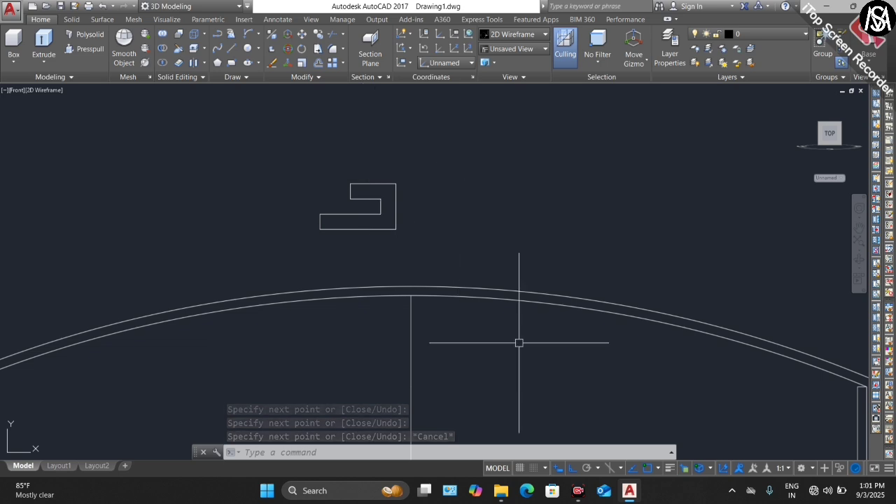
left_click(658, 469)
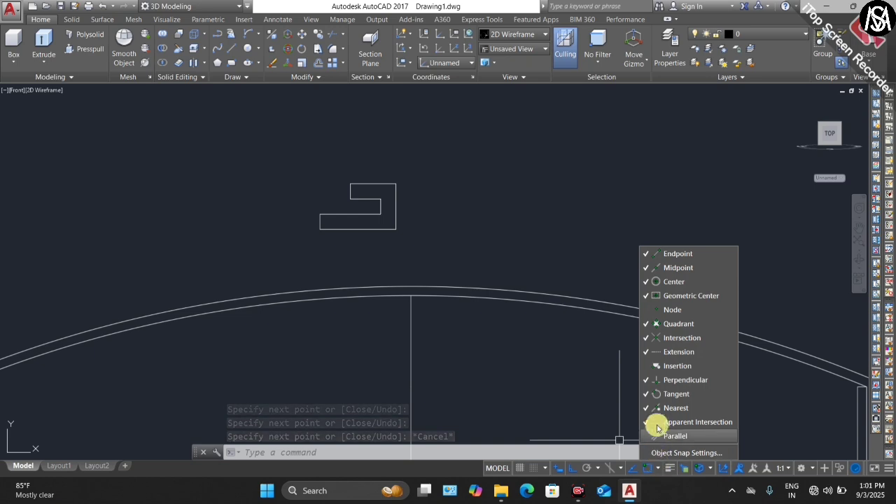
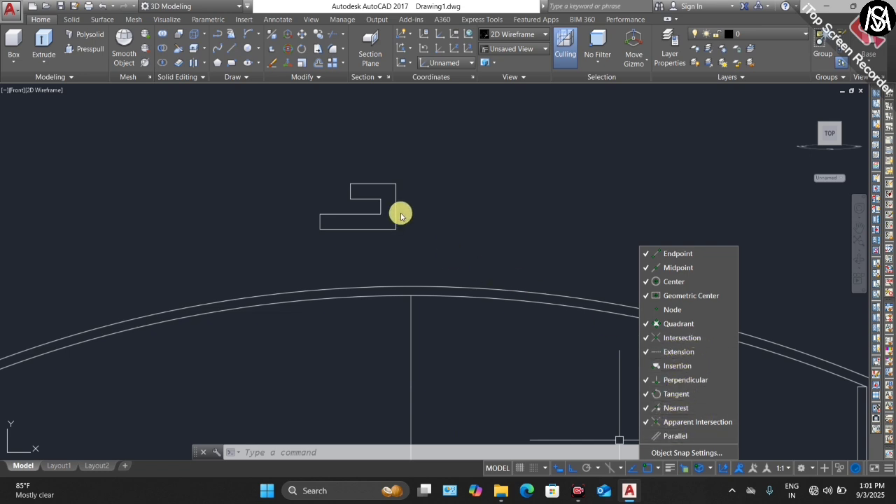
left_click(502, 228)
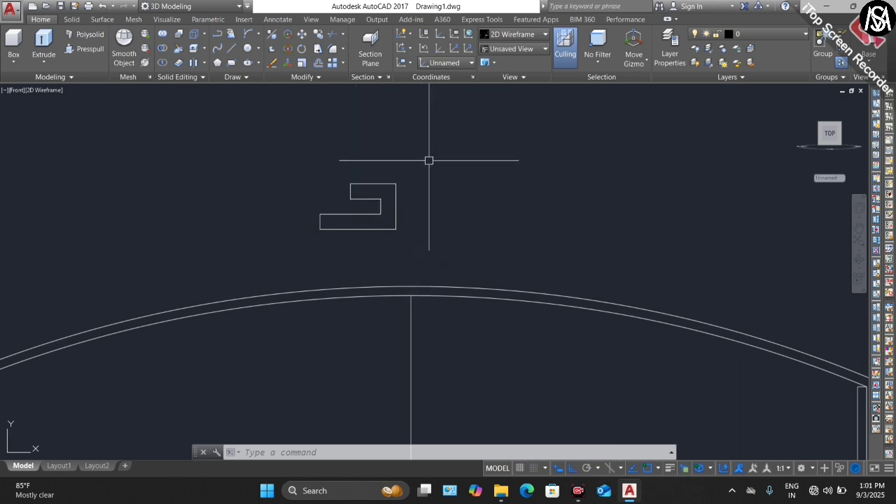
Step: Draw a circle centred on the midpoint of the knob's upper-left short edge, reaching to the ends of that edge
scroll(371, 196, "up", 2)
key("Return")
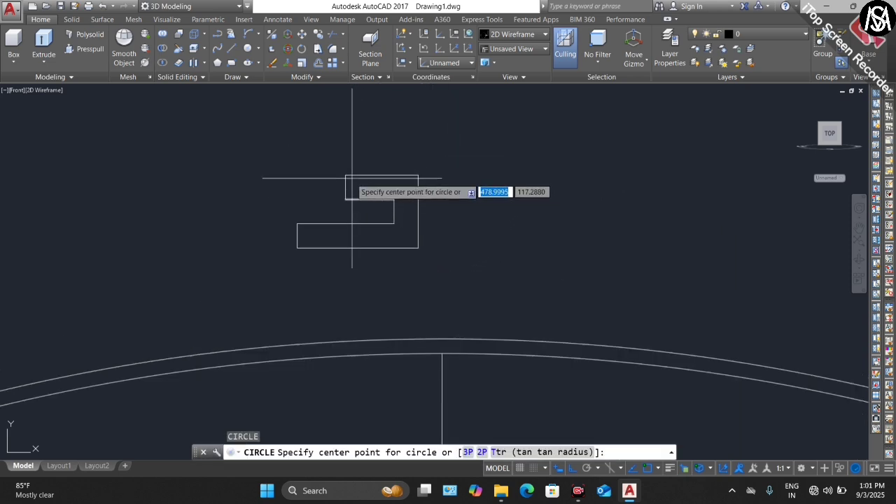
left_click(345, 187)
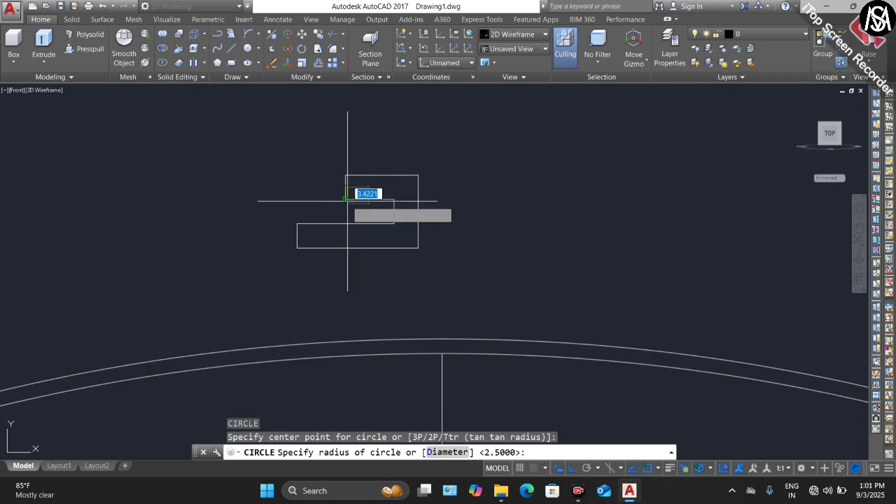
left_click(357, 185)
key("Escape")
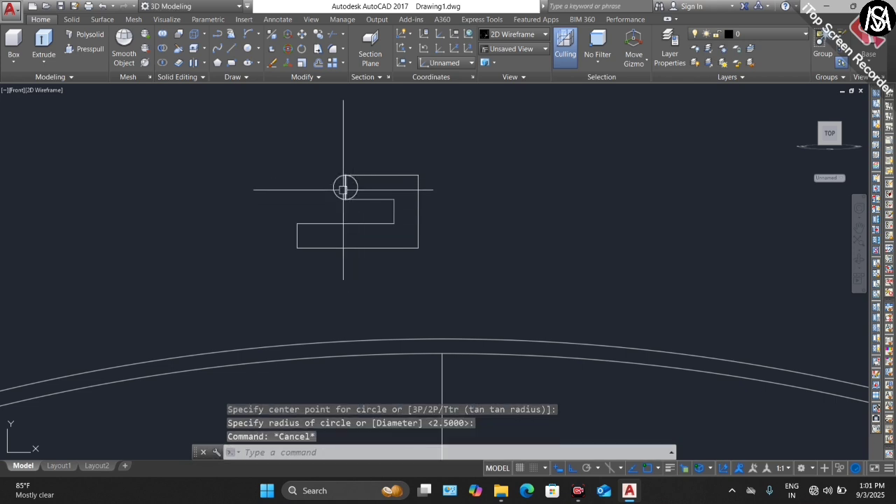
Step: Trim off the circle's inner half and delete the straight short edge, leaving a rounded end on the knob's upper step
type("tr")
key("Return")
key("Return")
left_click(355, 187)
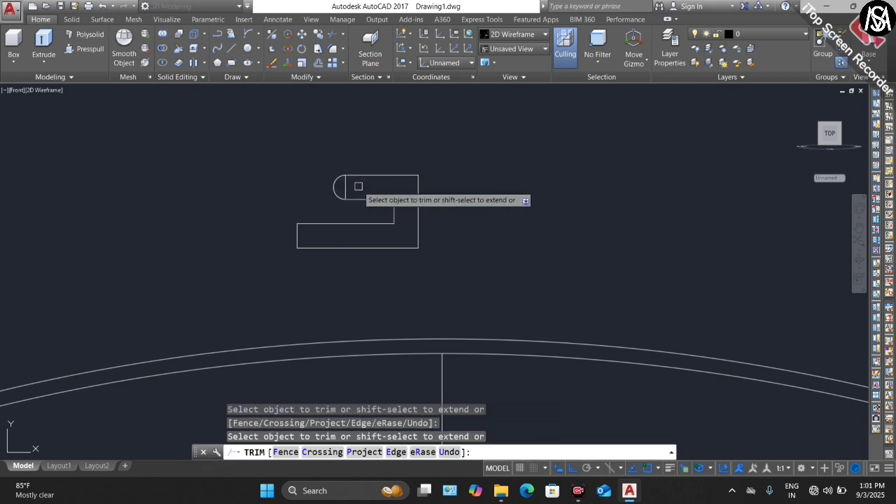
key("Escape")
left_click(345, 187)
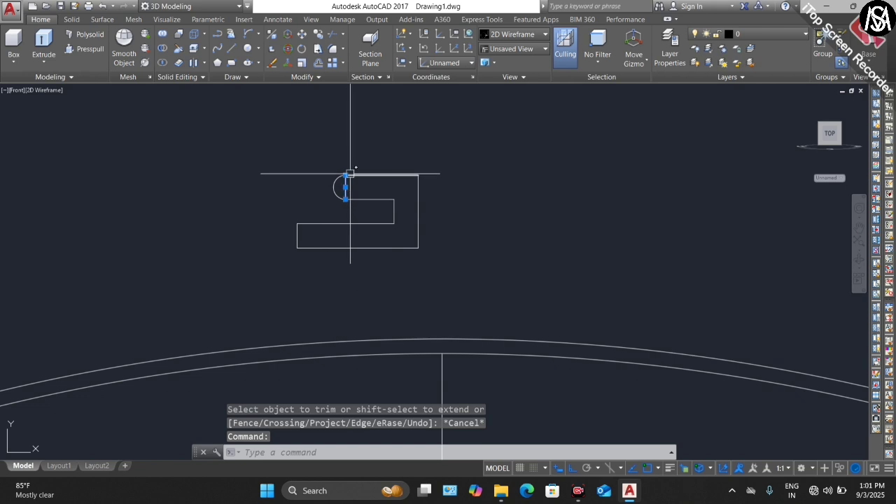
key("Delete")
Step: Join all lines and the arc of the knob profile into one polyline
left_click(454, 139)
left_click(263, 276)
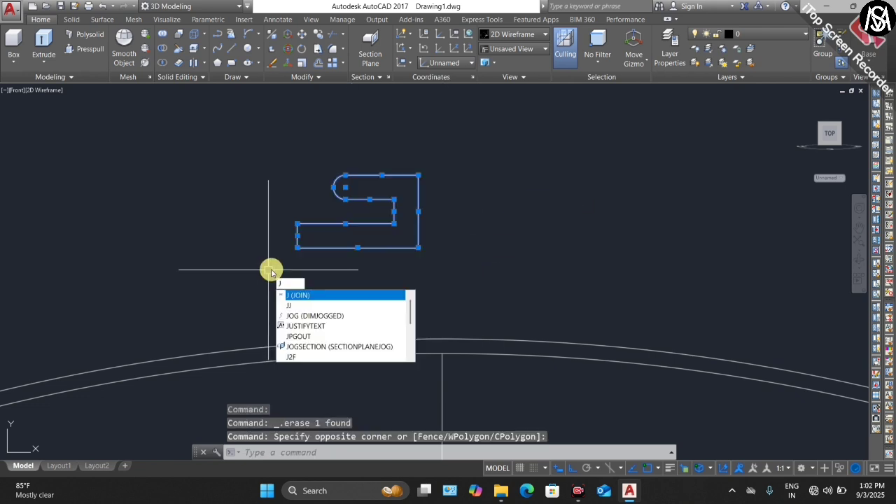
key("Return")
Step: Move the knob profile from its lower-right corner to the top of the lid's outer curve at the vertical centre line
left_click(410, 247)
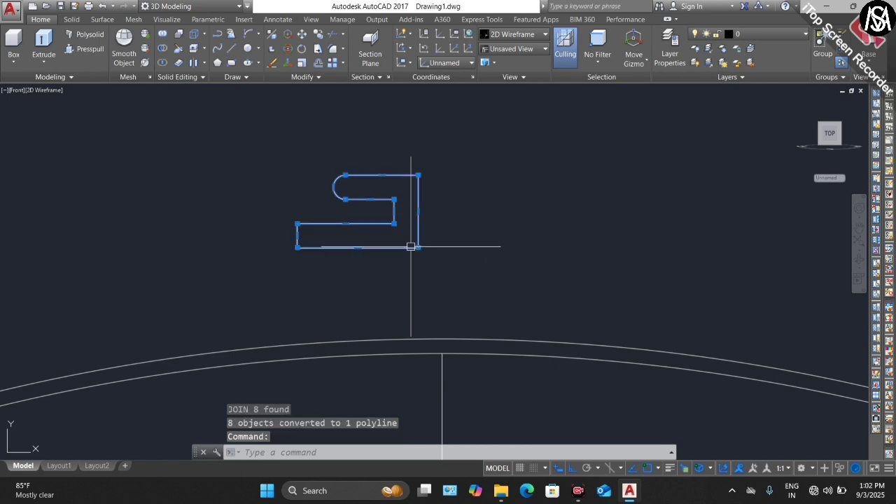
type("m")
key("Return")
left_click(413, 248)
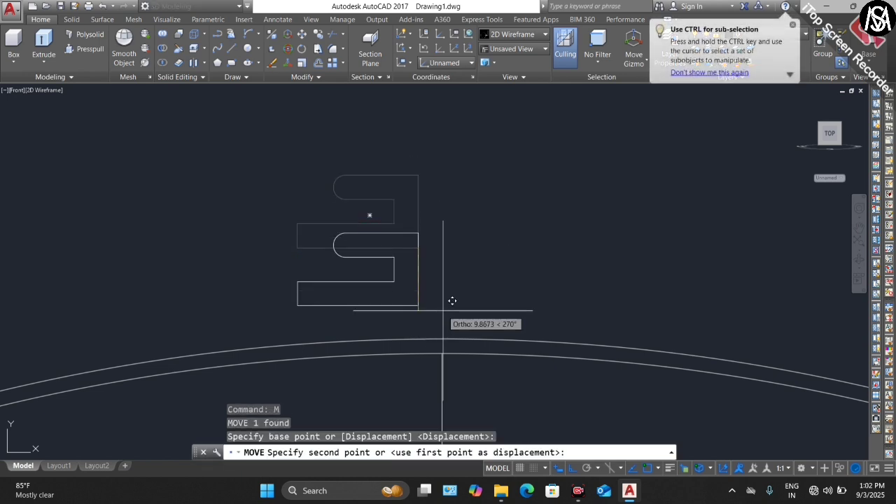
left_click(443, 329)
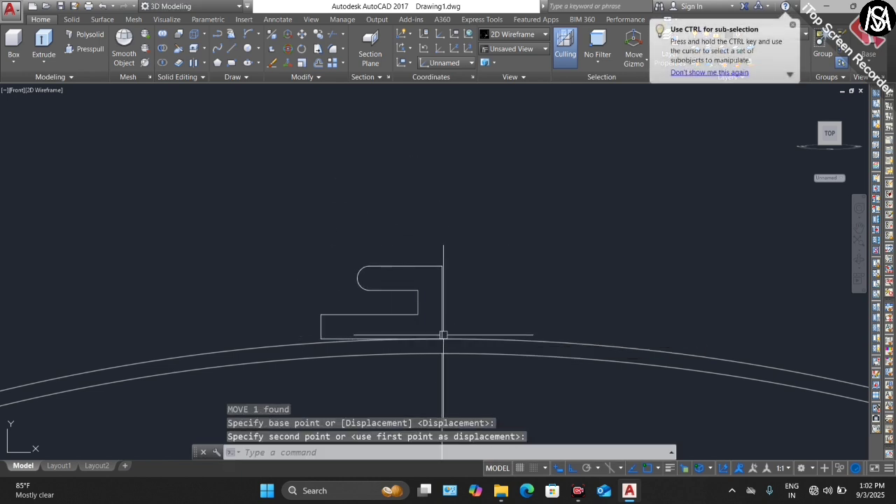
Step: Move the knob profile straight down by about 1.2 units so its base sinks into the lid's thickness
scroll(439, 267, "down", 4)
scroll(439, 267, "up", 5)
key("Escape")
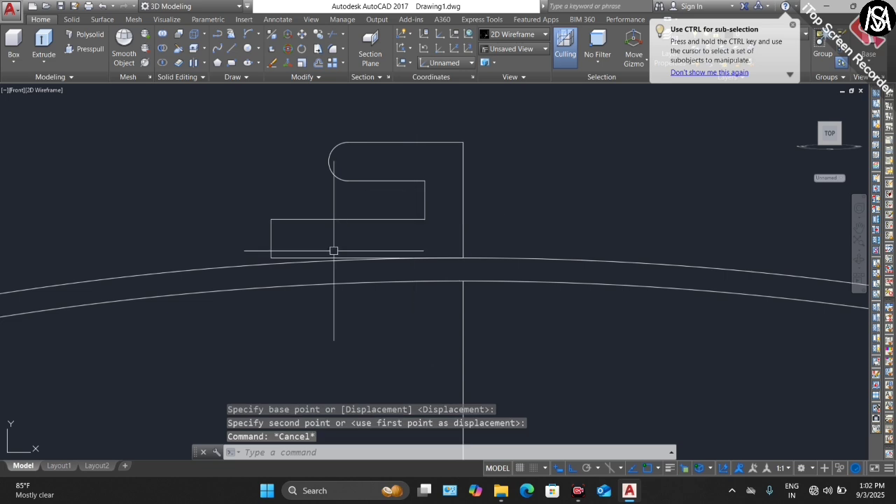
left_click(462, 124)
left_click(320, 196)
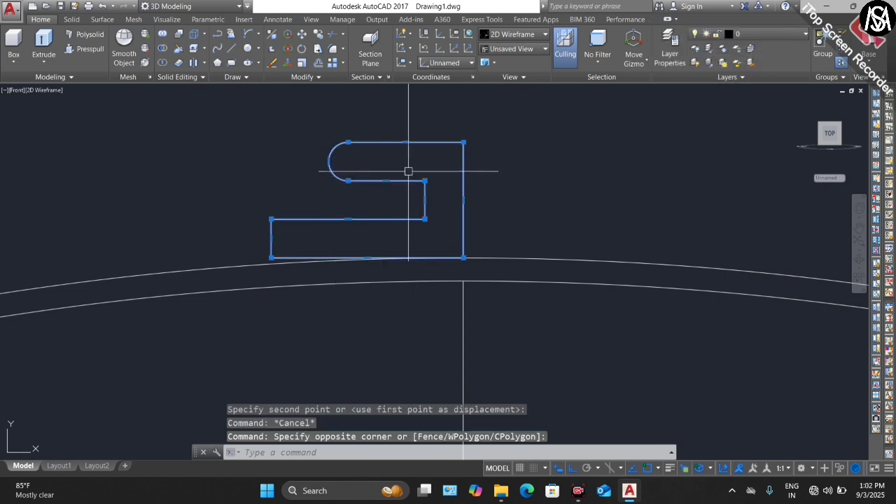
type("m")
key("Return")
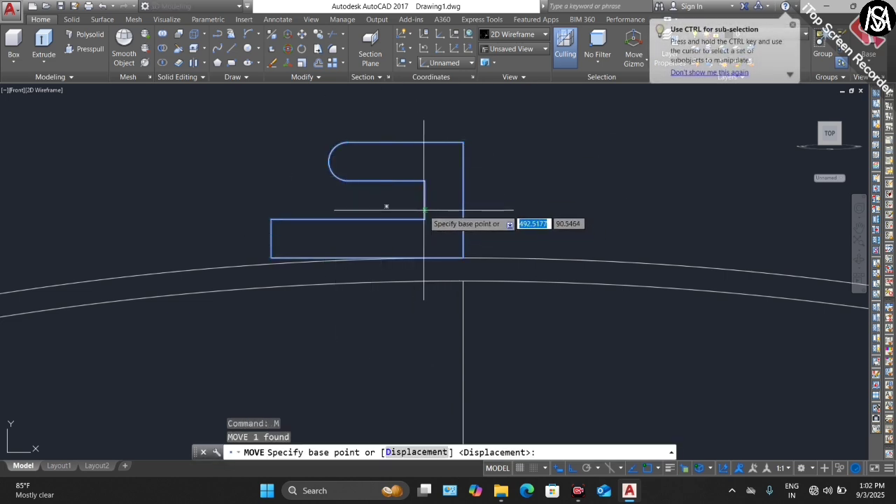
left_click(433, 202)
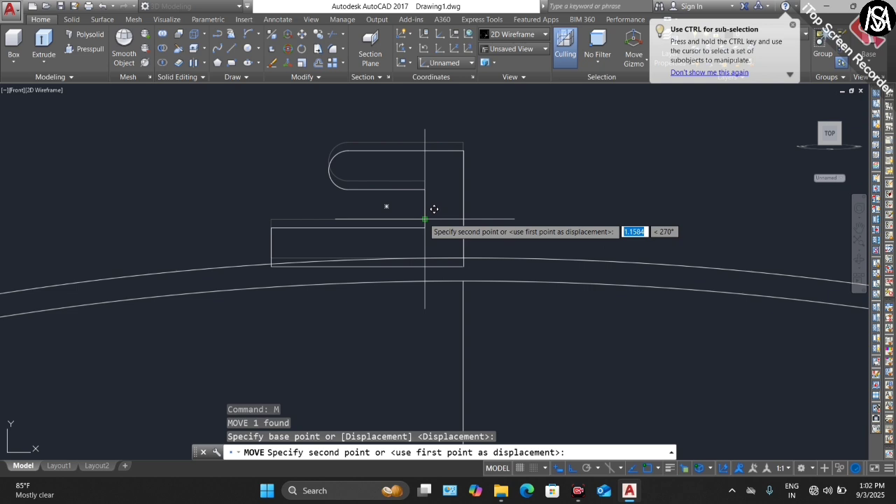
left_click(434, 208)
Step: Trim the lid and pot outlines to the right of the vertical centre line
scroll(448, 192, "down", 4)
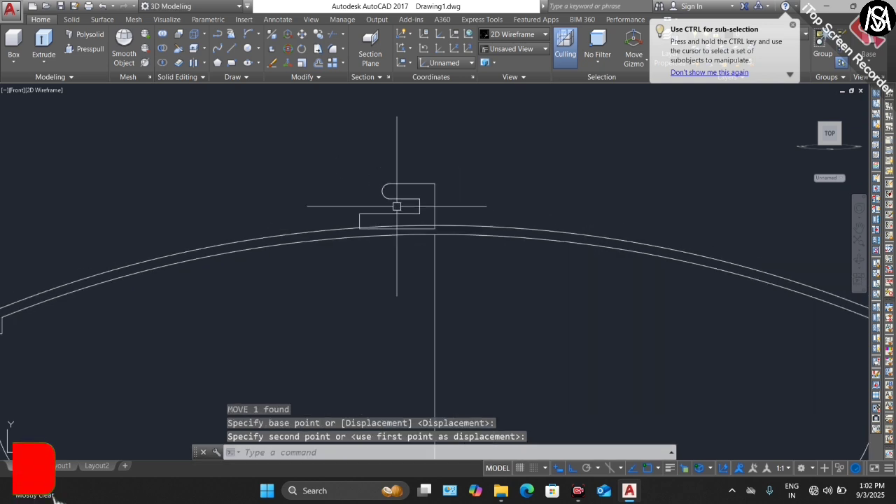
scroll(397, 206, "down", 5)
scroll(396, 220, "up", 2)
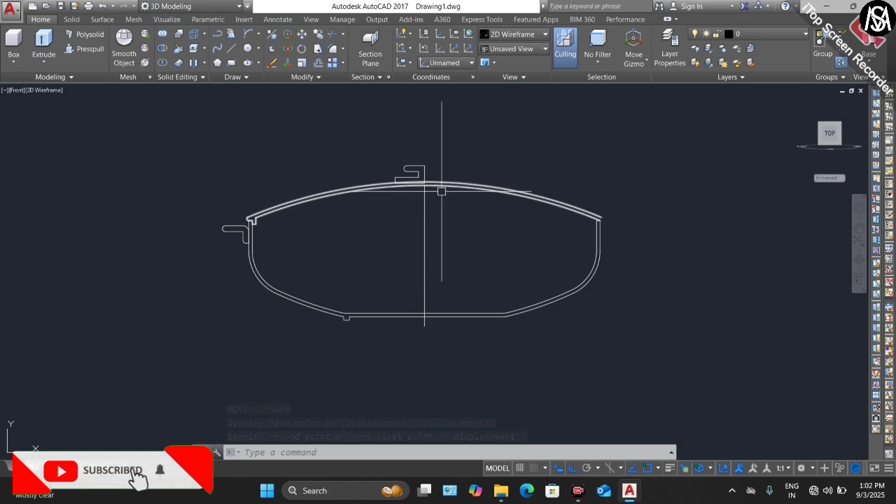
scroll(439, 189, "up", 5)
scroll(437, 188, "down", 3)
key("Escape")
key("Escape")
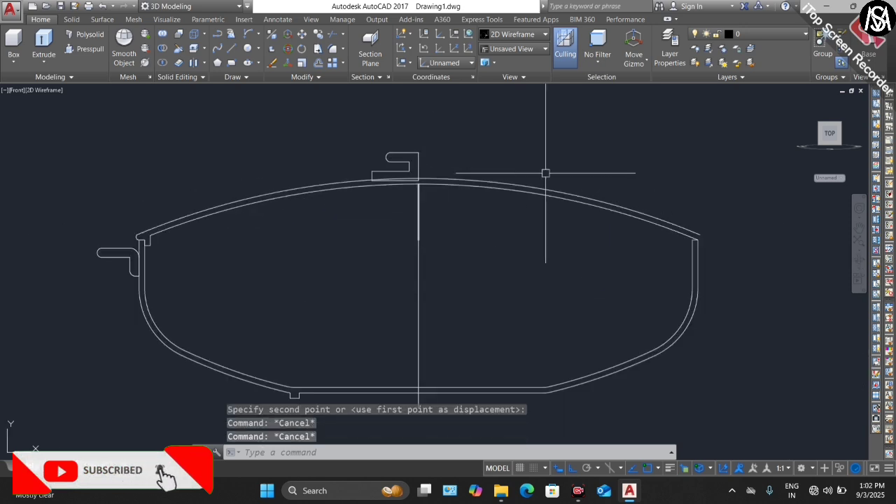
type("tr")
key("Return")
key("Return")
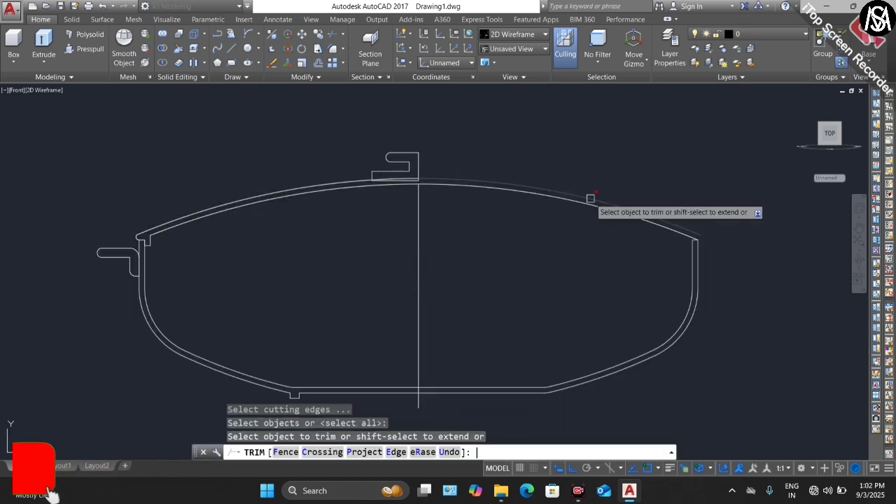
left_click(607, 147)
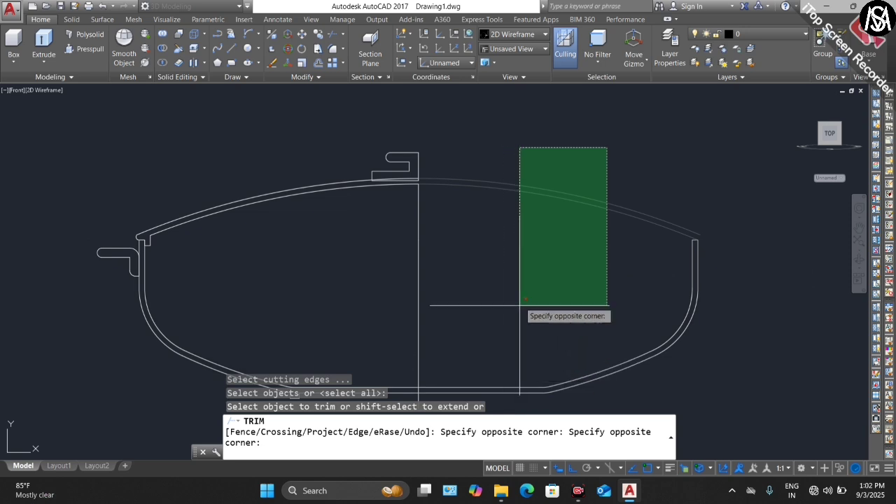
scroll(519, 305, "down", 3)
left_click(500, 368)
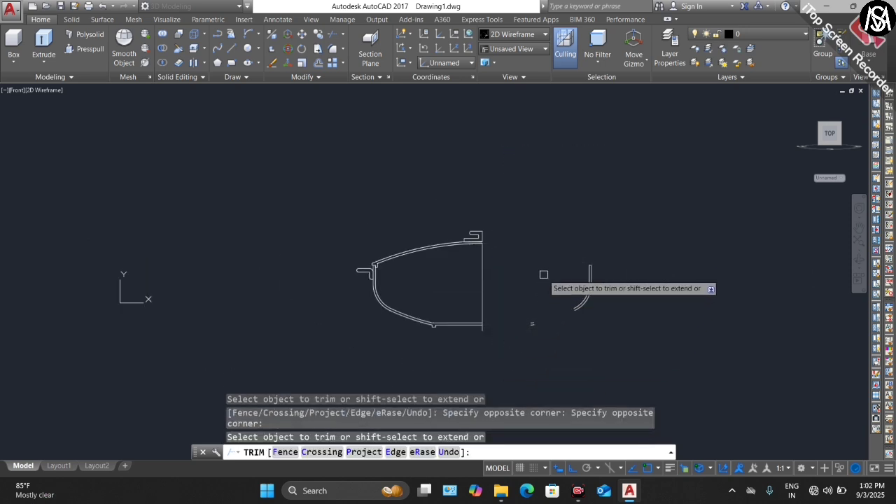
Step: Erase the leftover wall and base fragments on the right side of the centre line
key("Escape")
left_click(607, 240)
left_click(501, 353)
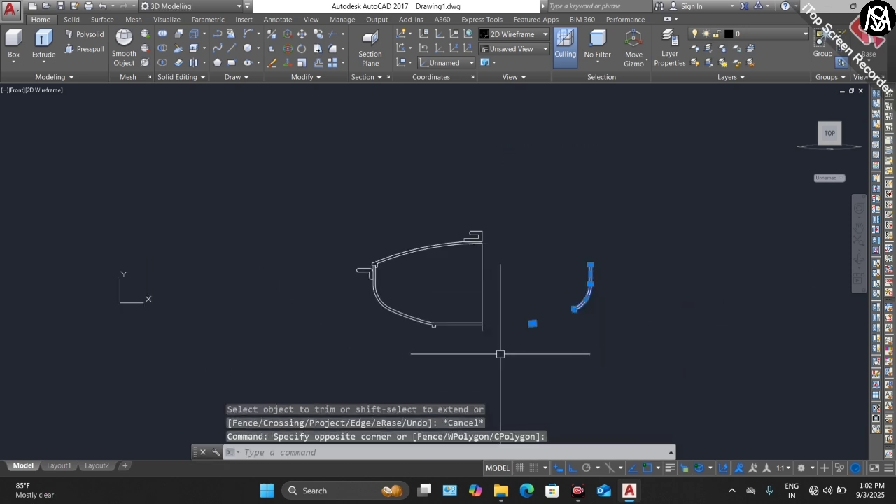
key("Delete")
Step: Trim the vertical centre line inside the pot and its stub below the base
scroll(486, 288, "up", 6)
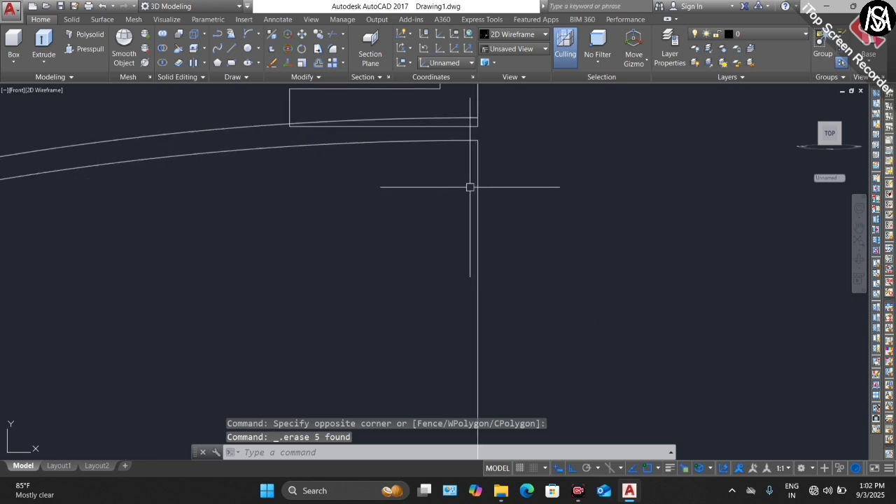
scroll(470, 208, "down", 3)
scroll(490, 305, "down", 2)
scroll(483, 305, "up", 4)
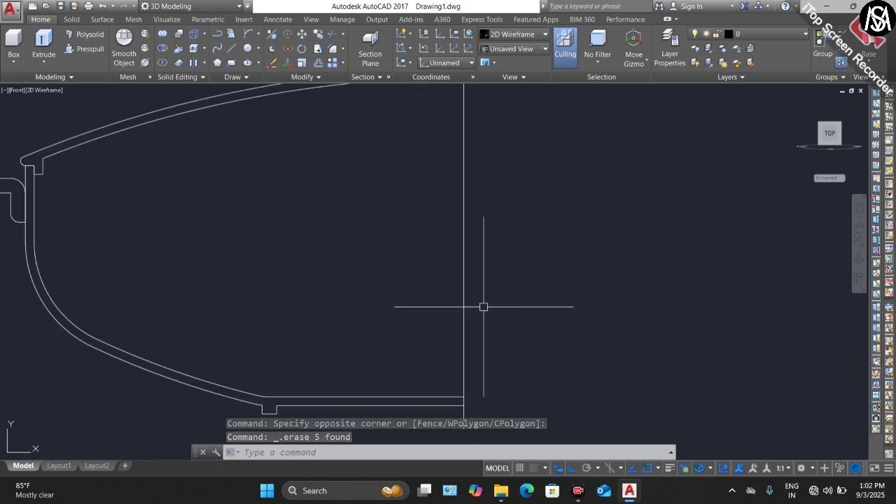
type("tr")
key("Return")
key("Return")
left_click(500, 272)
left_click(441, 317)
scroll(454, 237, "down", 2)
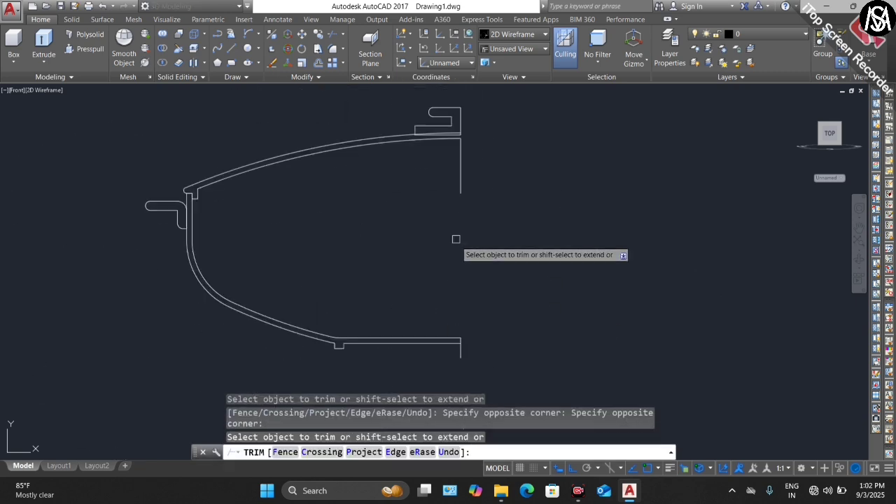
scroll(462, 359, "up", 2)
scroll(461, 357, "down", 3)
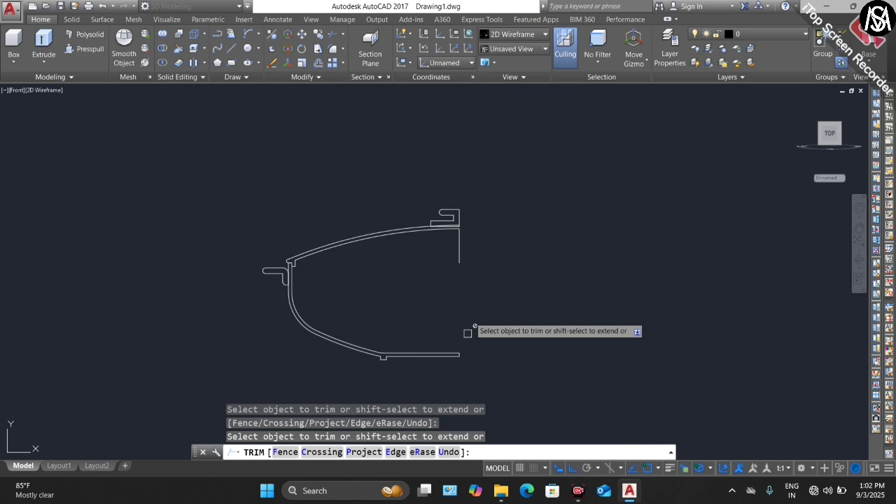
Step: Erase the remaining piece of the centre line hanging below the lid
key("Escape")
left_click(462, 247)
key("Delete")
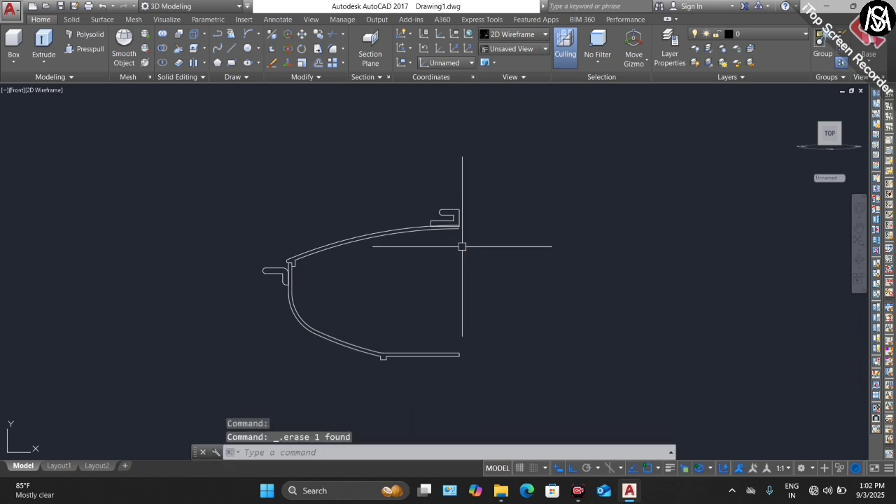
scroll(461, 247, "up", 5)
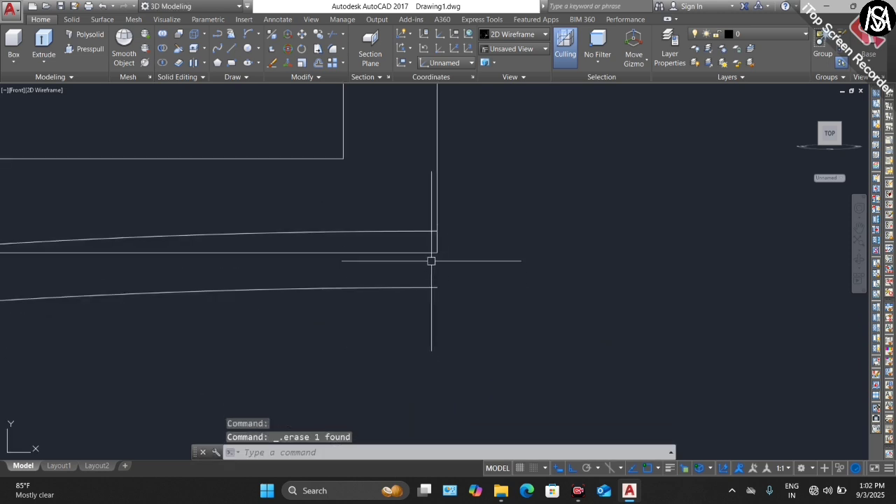
Step: Draw a vertical line closing the lid profile's open end at the centre line, between its lower and upper curves
type("l")
key("Return")
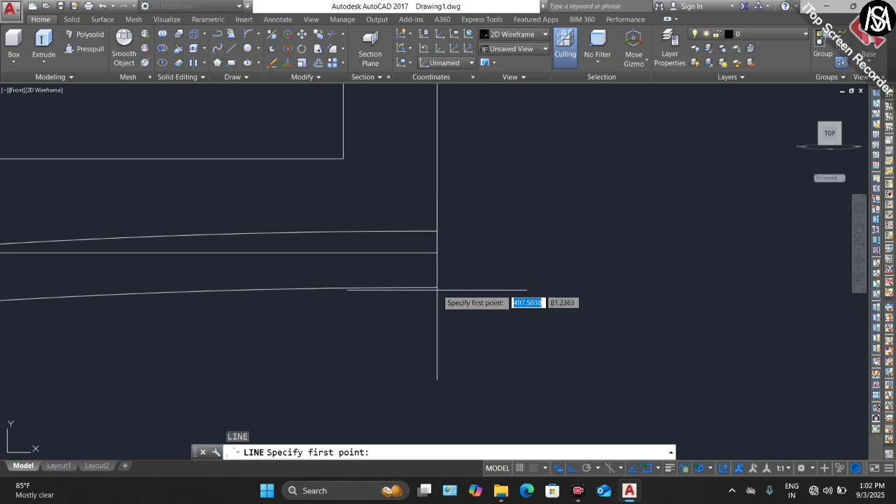
left_click(437, 287)
left_click(437, 230)
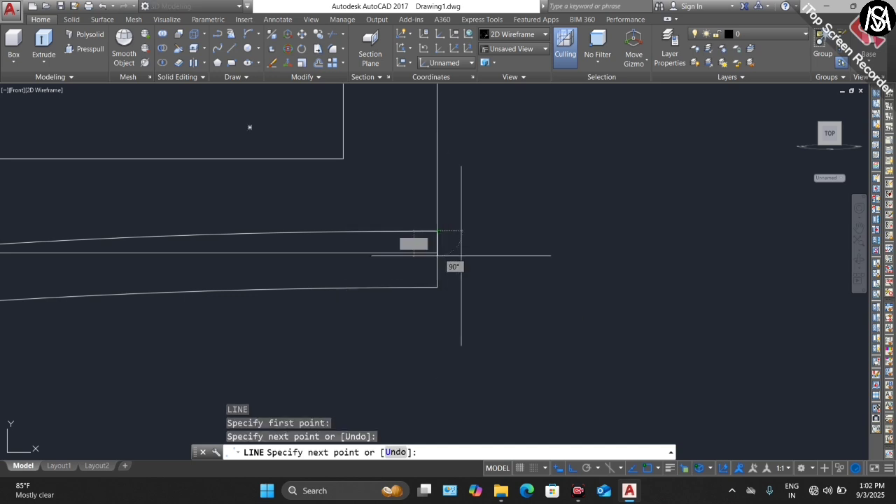
key("Escape")
Step: Join the lid outline and its closing line at the centre into one polyline
scroll(478, 216, "down", 4)
scroll(458, 246, "up", 4)
left_click(469, 216)
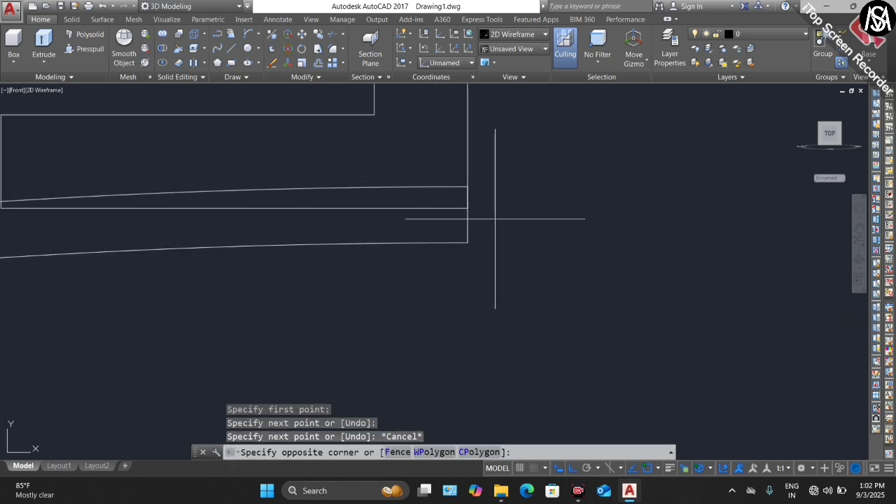
left_click(420, 256)
scroll(420, 257, "down", 1)
scroll(313, 287, "down", 8)
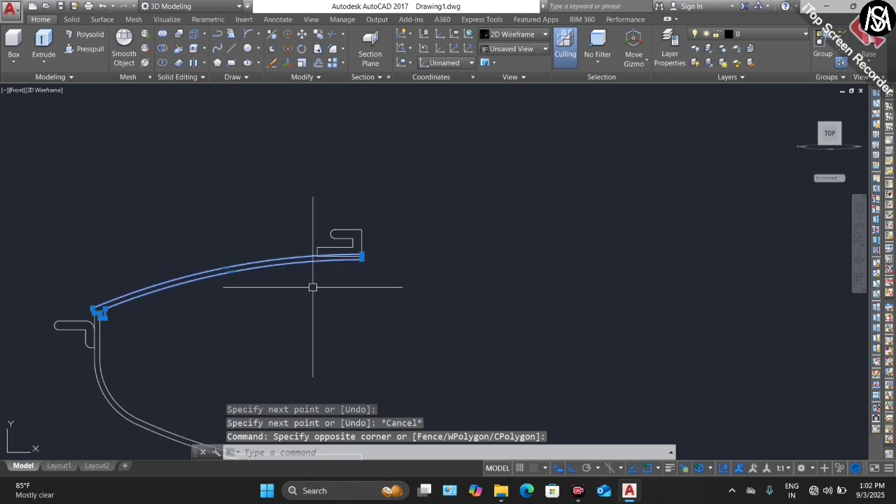
scroll(340, 266, "up", 5)
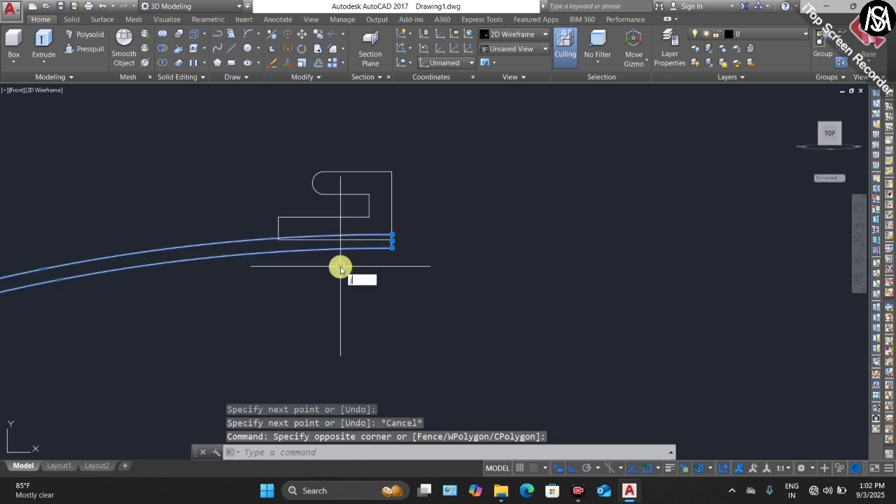
type("j")
key("Return")
scroll(340, 266, "down", 5)
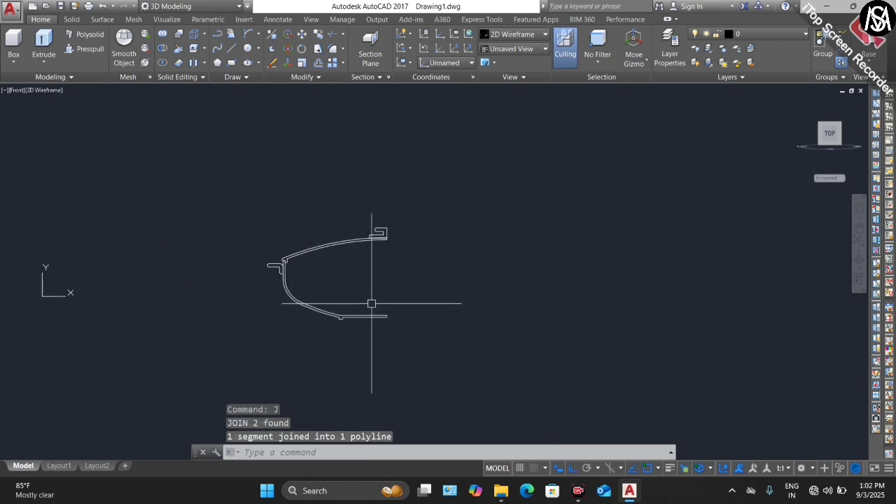
Step: Join the pot's wall and base outlines with the closing lines at the base end and rim into one polyline
scroll(372, 304, "up", 10)
scroll(444, 254, "down", 4)
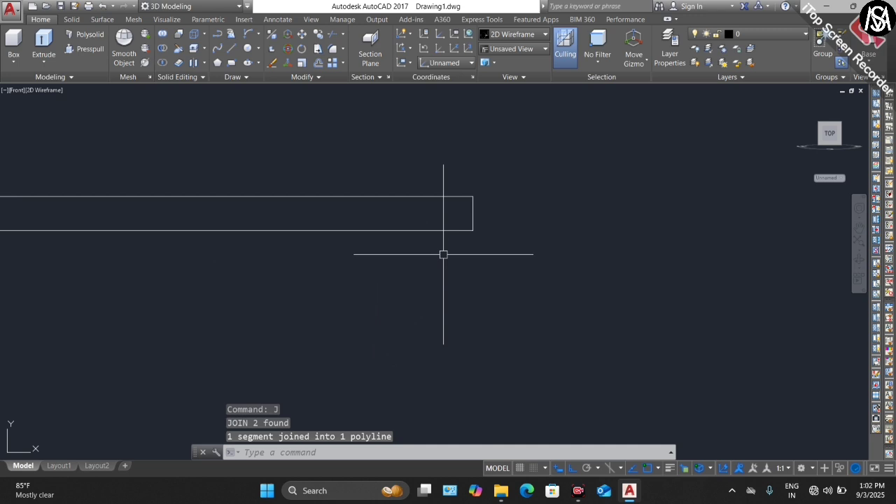
left_click(491, 172)
scroll(210, 246, "down", 7)
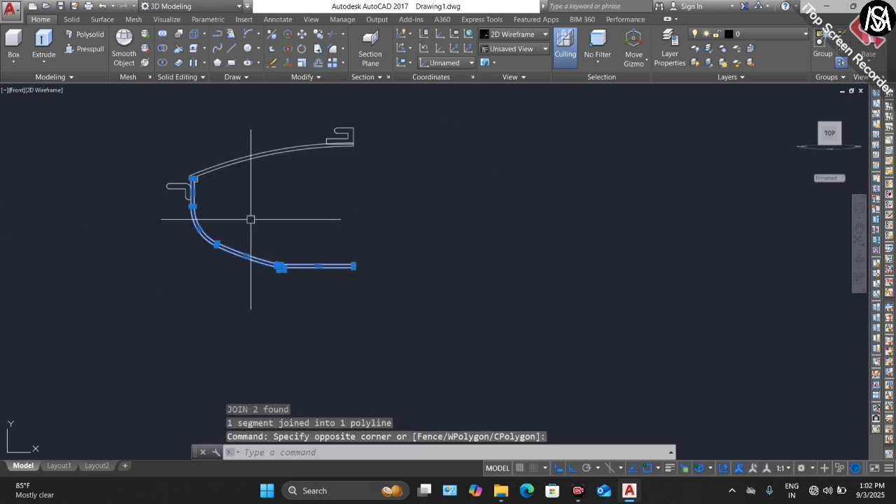
scroll(196, 186, "up", 6)
left_click(250, 176)
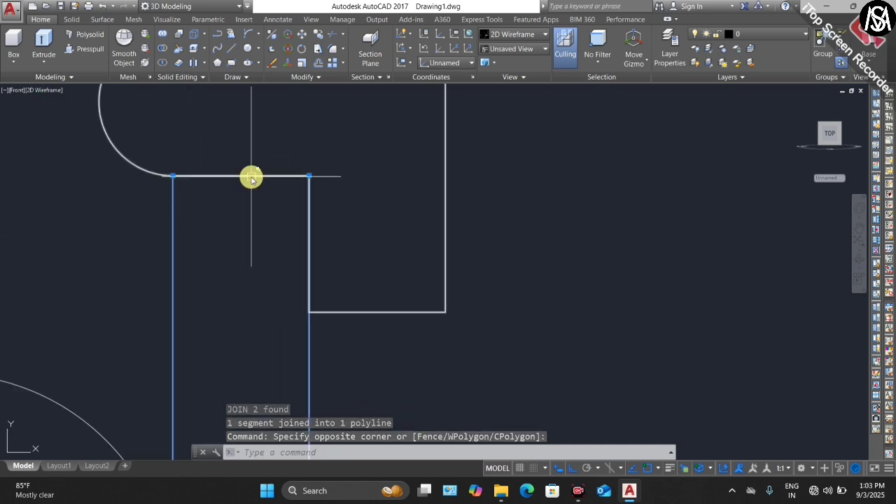
left_click(289, 231)
scroll(308, 203, "down", 4)
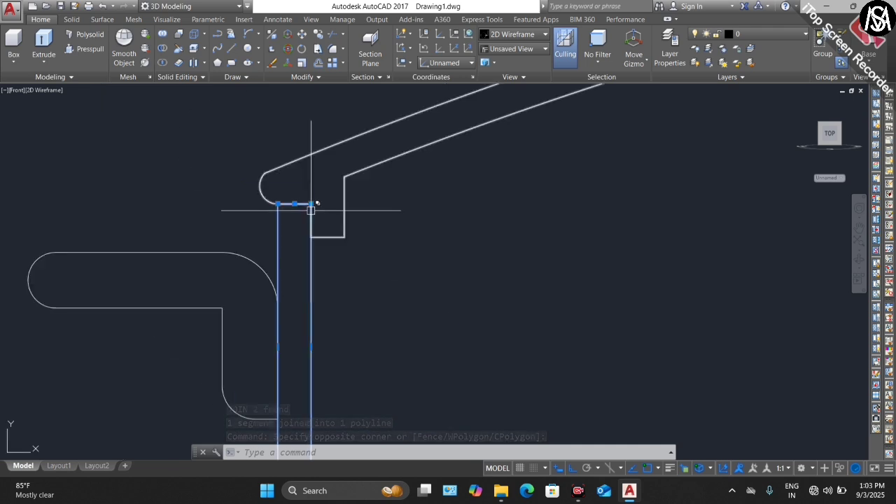
scroll(212, 220, "down", 4)
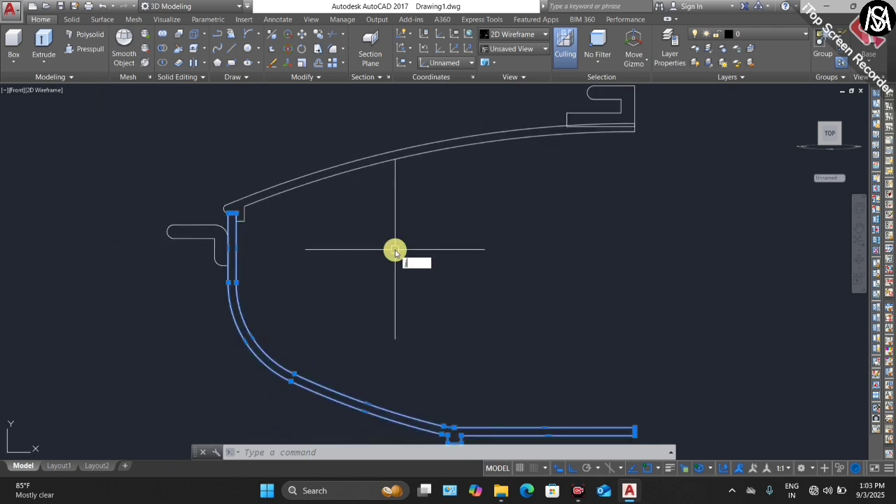
key("Return")
Step: Inspect the lid, pot, handle and knob profiles, and orbit from the front view to an oblique 3D view
scroll(268, 201, "up", 5)
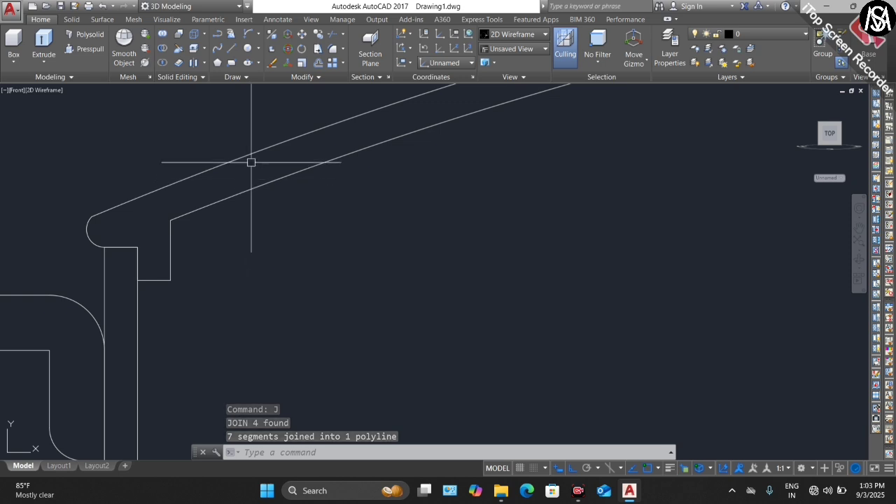
scroll(301, 238, "down", 3)
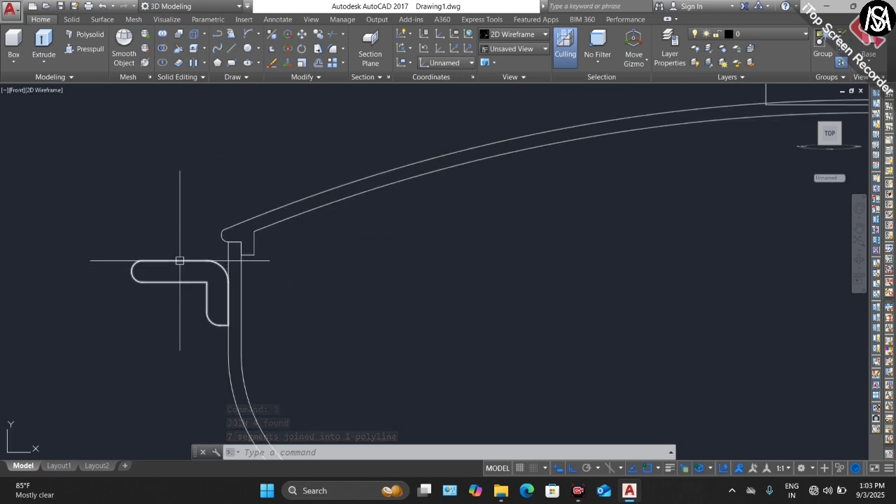
scroll(189, 261, "down", 5)
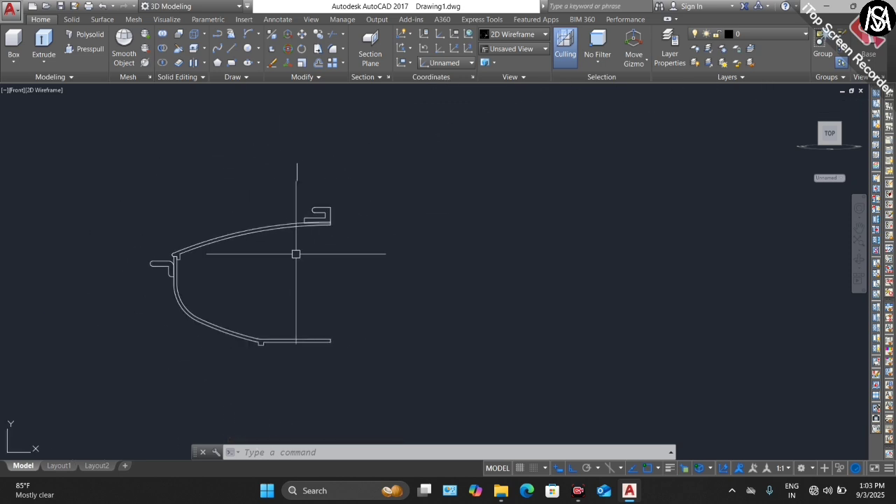
scroll(255, 232, "up", 2)
scroll(371, 224, "down", 2)
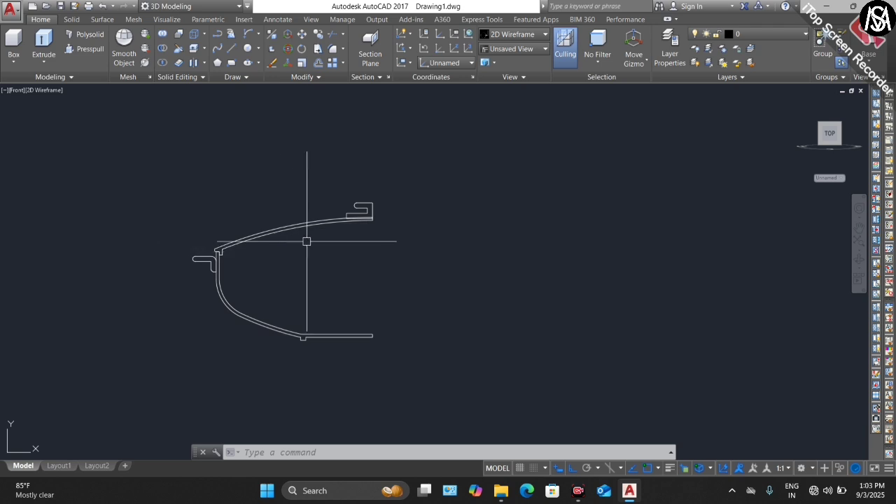
left_click(859, 260)
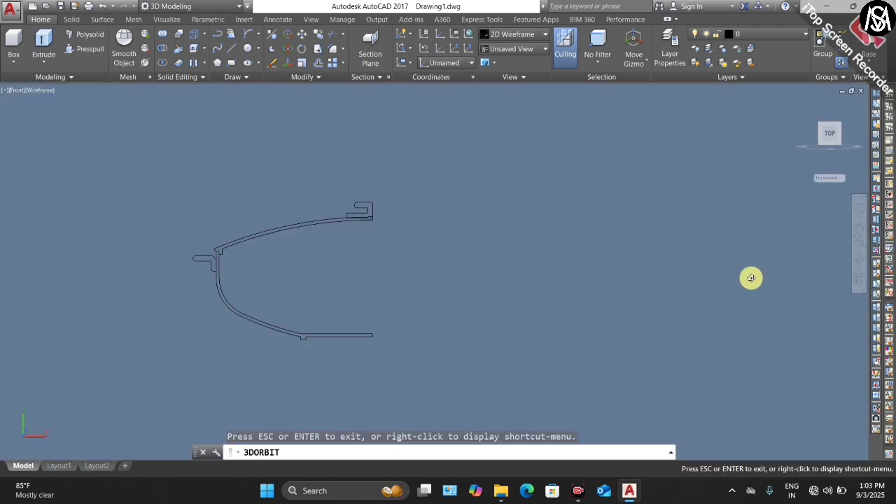
left_click_drag(604, 279, 533, 296)
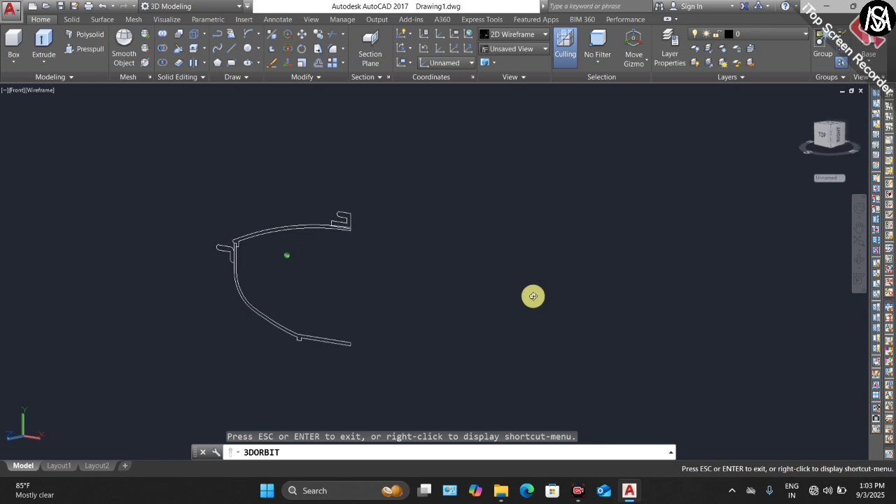
key("Escape")
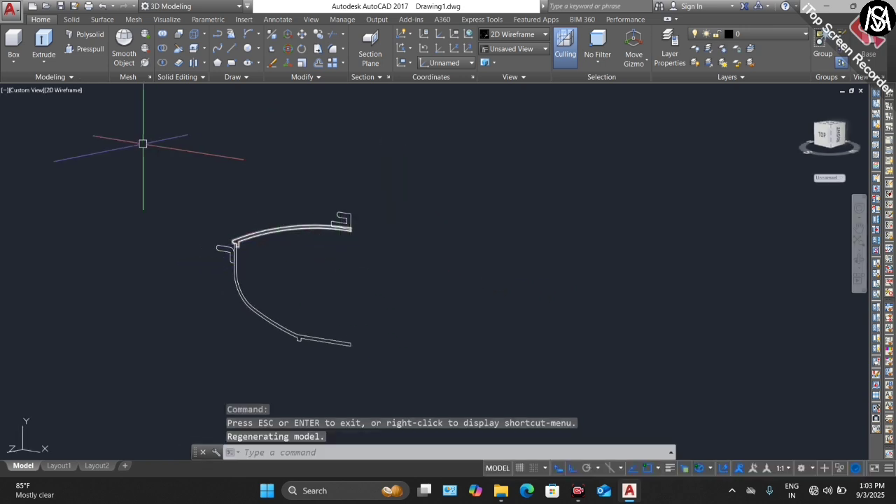
Step: Revolve the pot, lid, handle and knob profiles 360 degrees as solids about the vertical axis from the base end to the knob's top
left_click(44, 59)
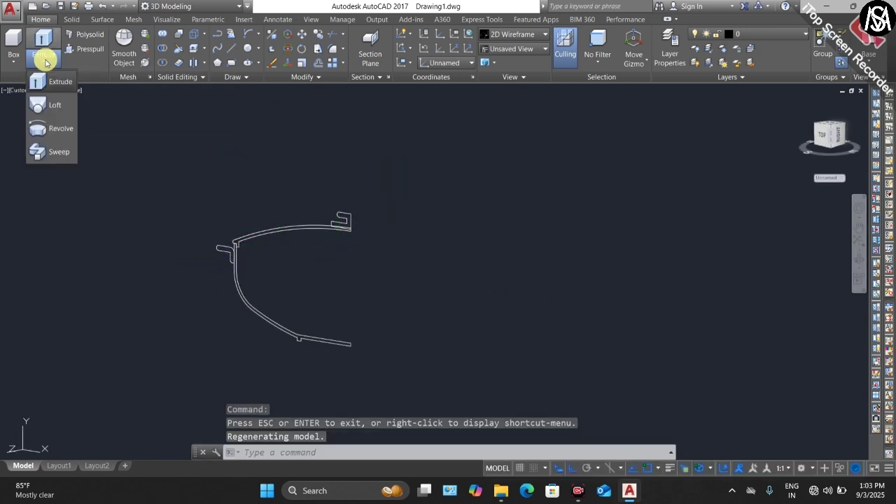
left_click(44, 130)
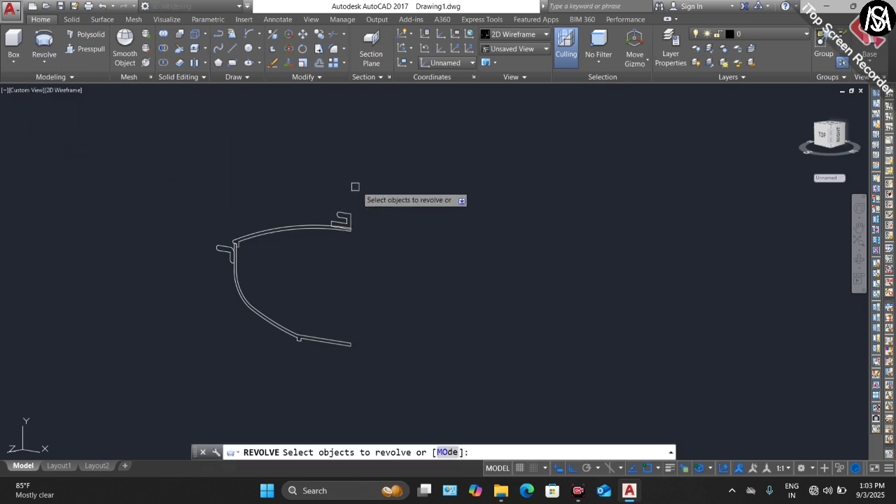
left_click(377, 180)
left_click(206, 364)
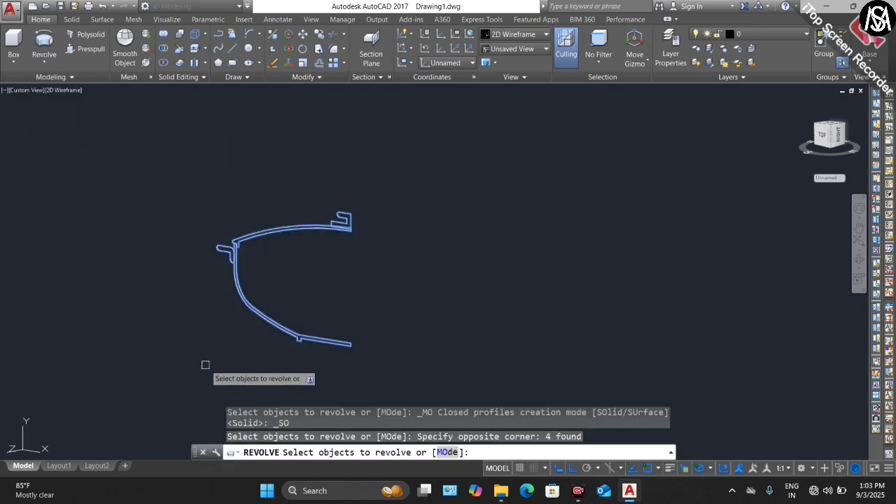
key("Return")
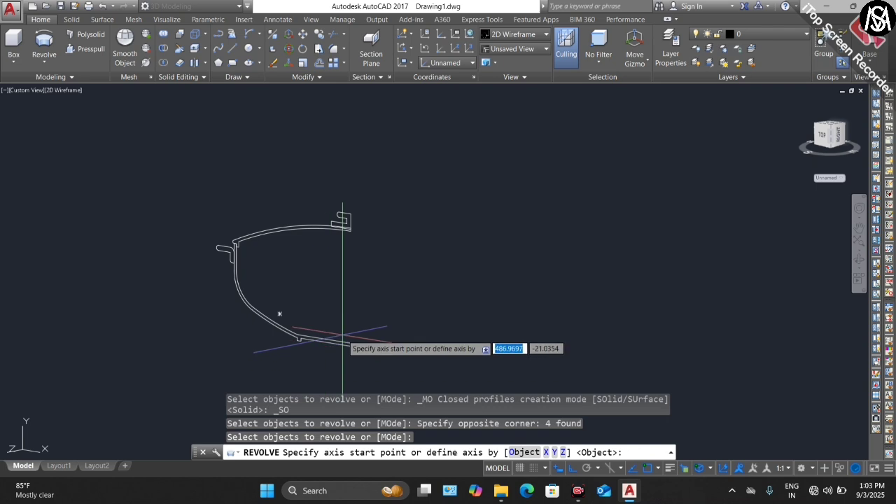
scroll(352, 348, "up", 6)
left_click(342, 328)
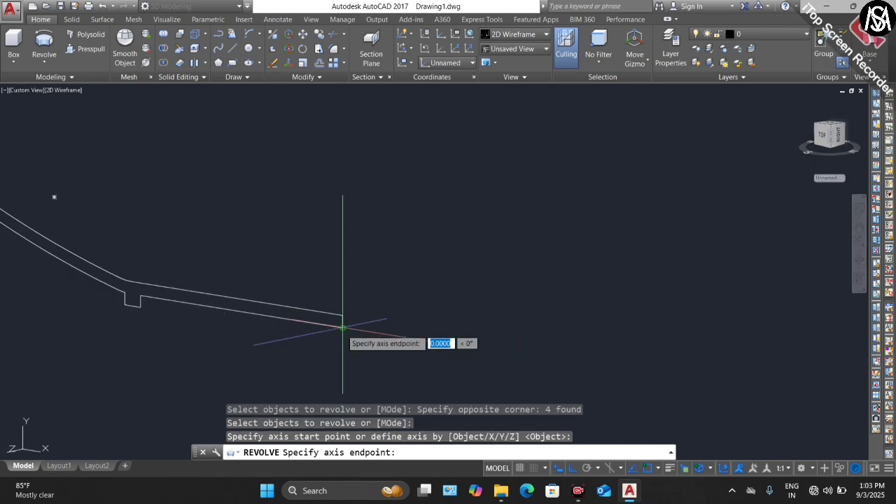
scroll(344, 328, "down", 4)
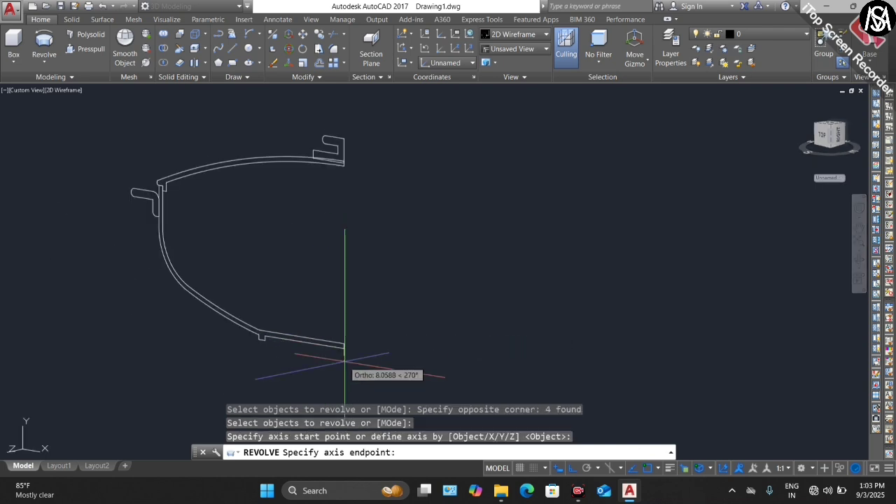
left_click(343, 138)
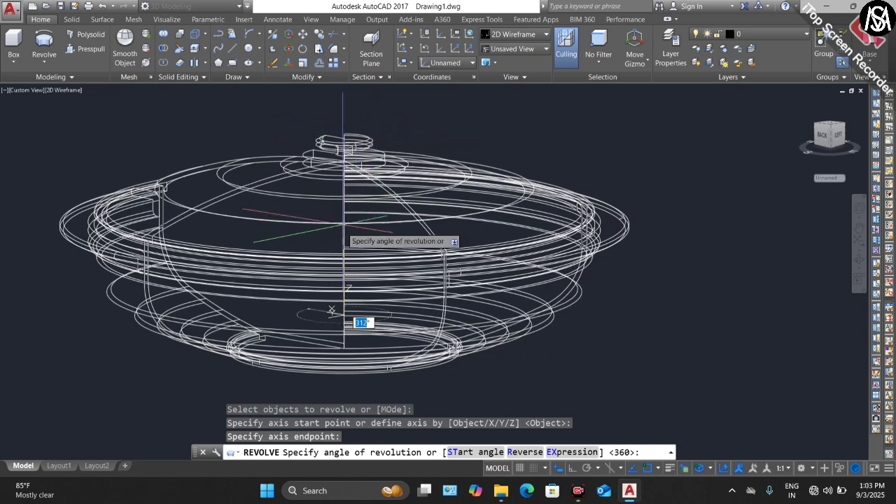
scroll(343, 265, "down", 3)
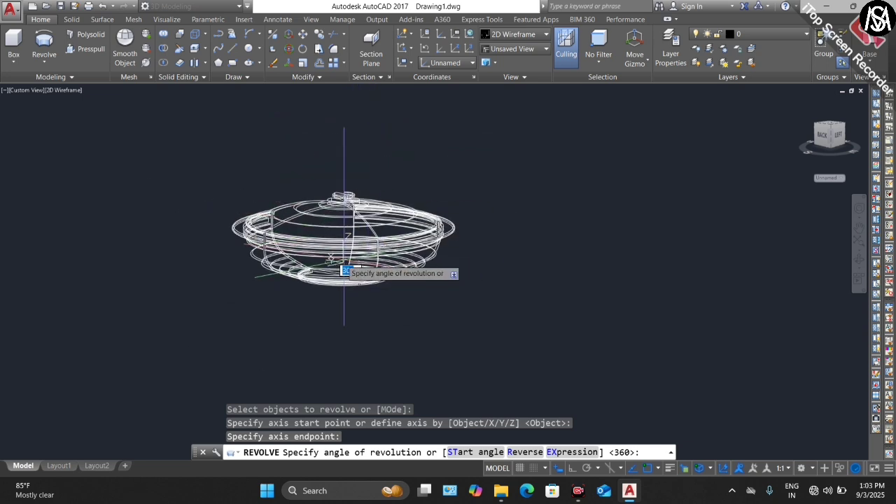
left_click(578, 470)
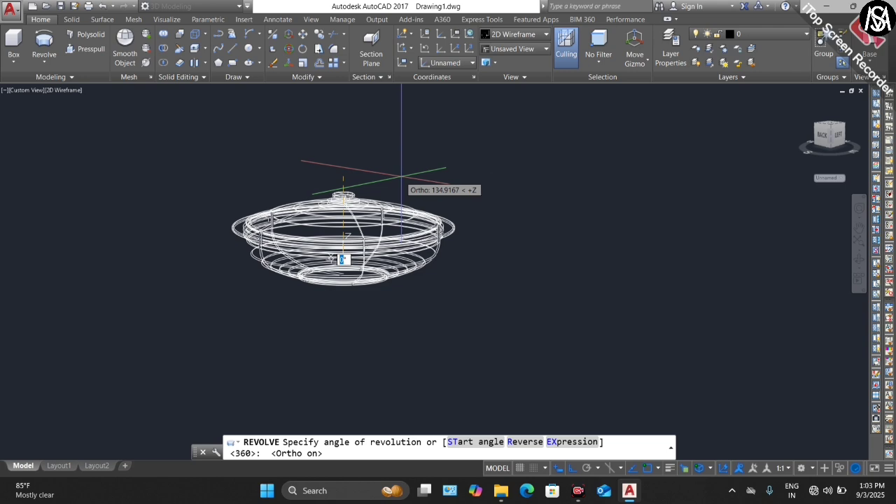
key("Return")
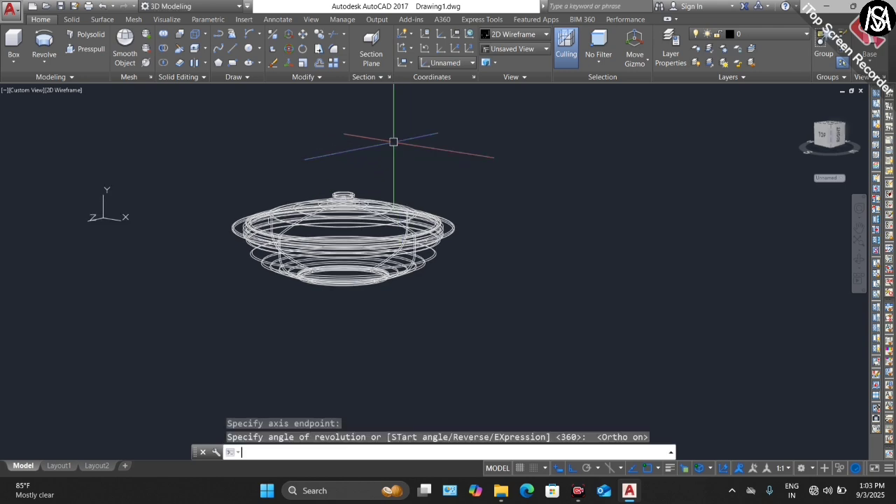
Step: Orbit to look down on the revolved pot and apply the Shades of Gray visual style
left_click(858, 258)
left_click_drag(460, 240, 440, 266)
key("Escape")
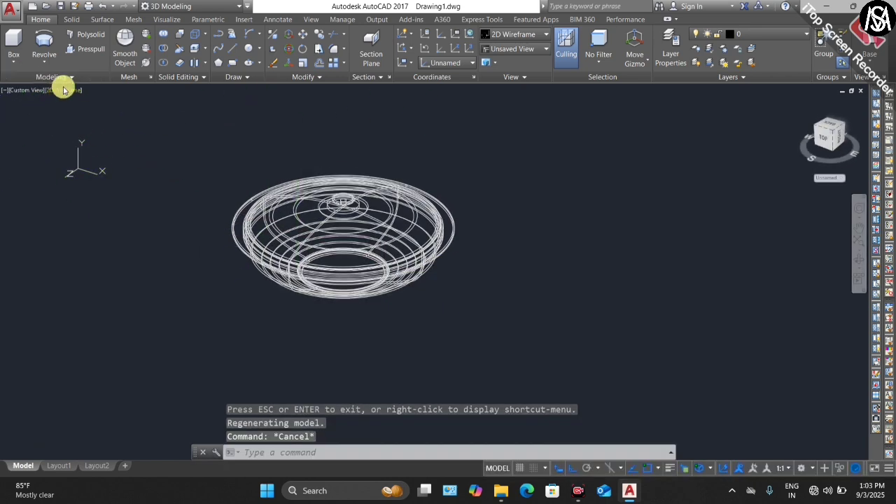
left_click(63, 90)
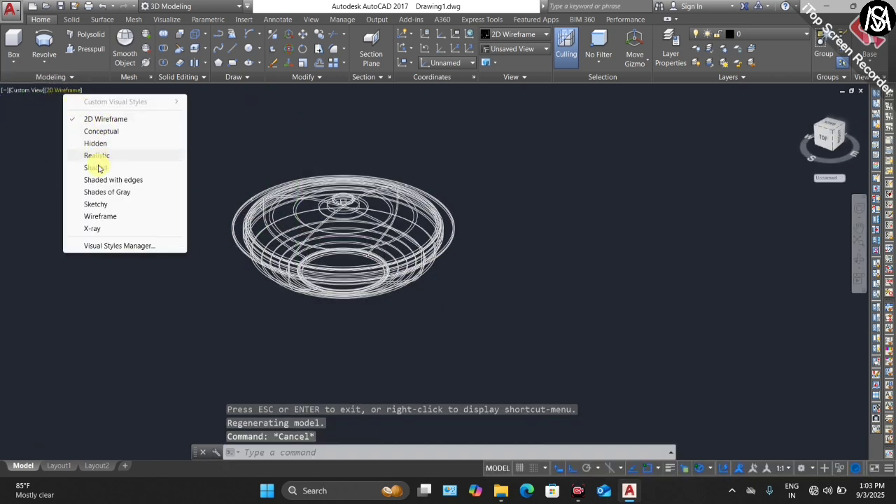
left_click(105, 191)
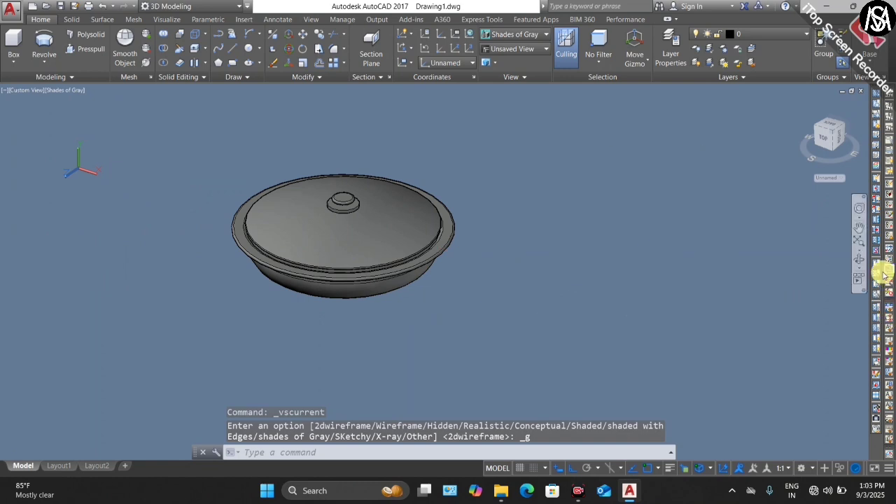
Step: Select the knob, lid and pot body solids and hide them, leaving the rim handle out of the selection
left_click(860, 259)
left_click_drag(640, 262, 582, 288)
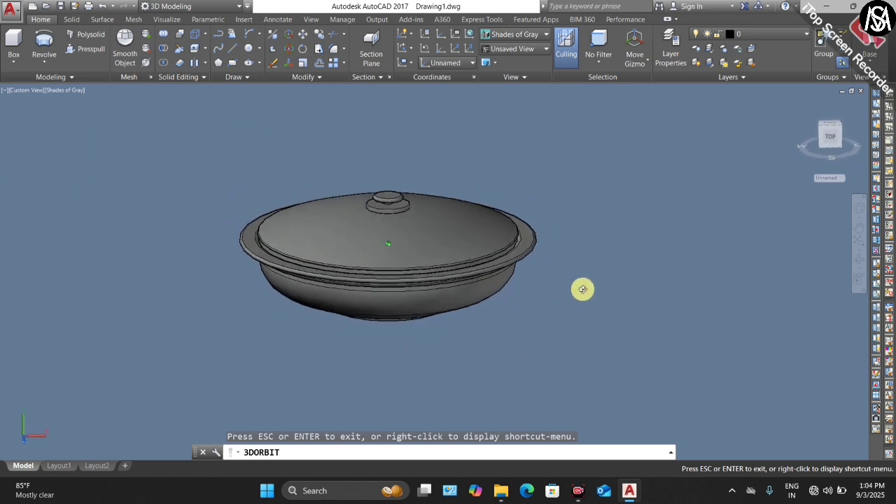
key("Escape")
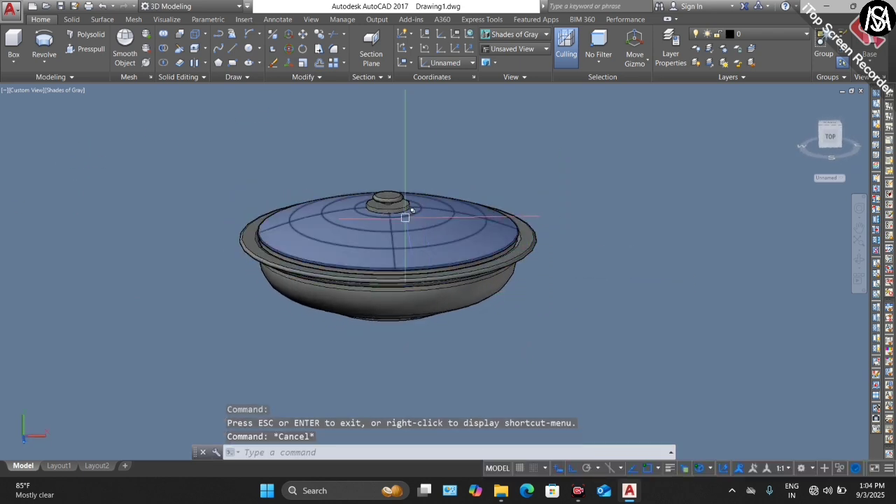
key("Escape")
scroll(376, 210, "up", 3)
left_click(409, 172)
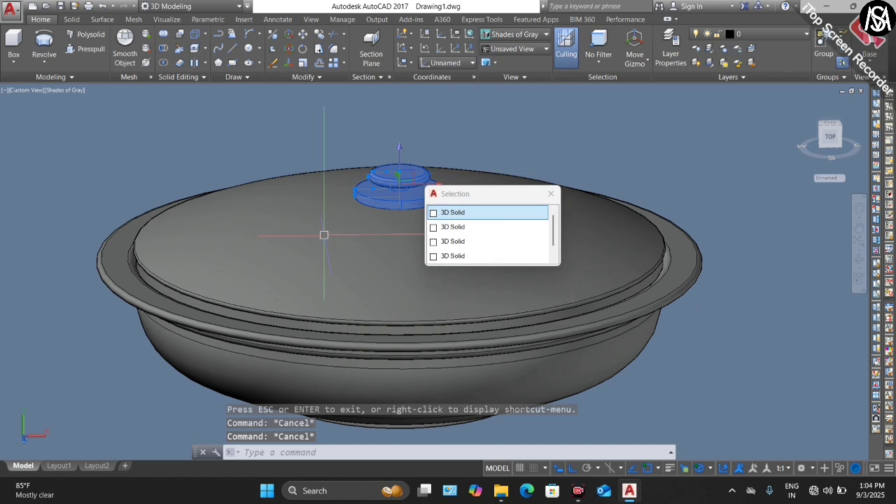
left_click(320, 237)
left_click(385, 164)
scroll(348, 216, "down", 2)
scroll(347, 221, "down", 3)
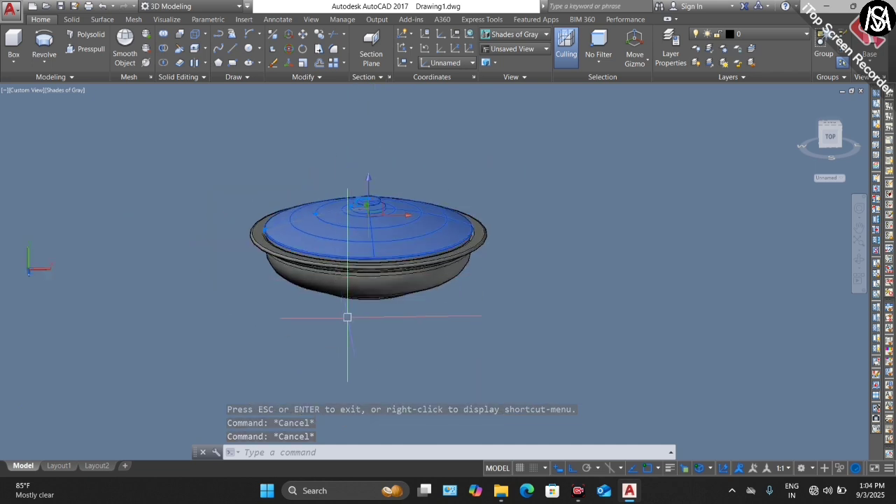
scroll(350, 309, "up", 2)
left_click(356, 300)
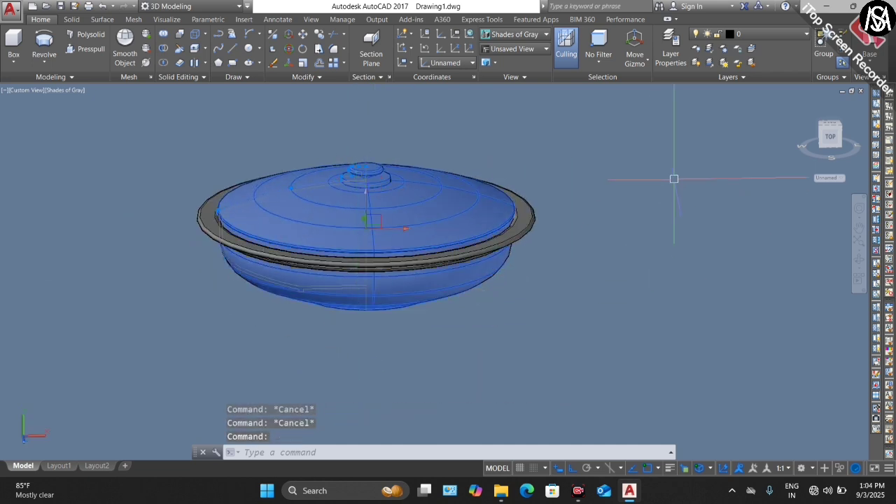
right_click(611, 142)
mouse_move(643, 197)
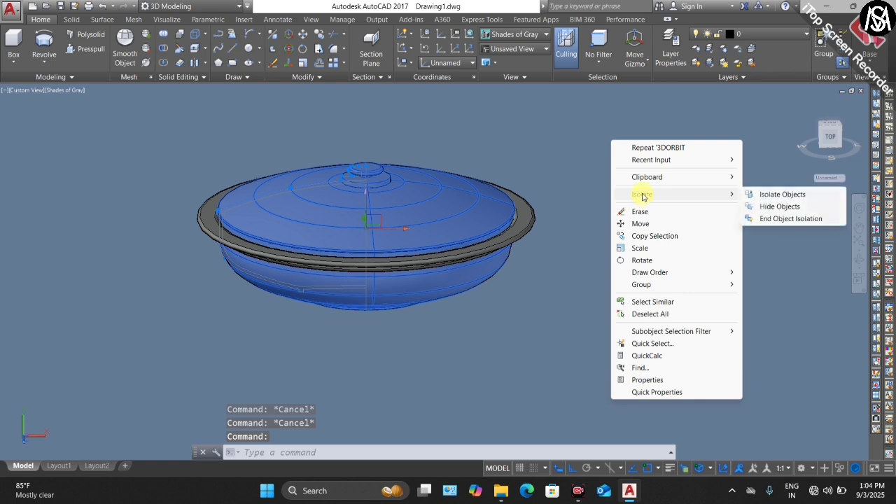
left_click(787, 208)
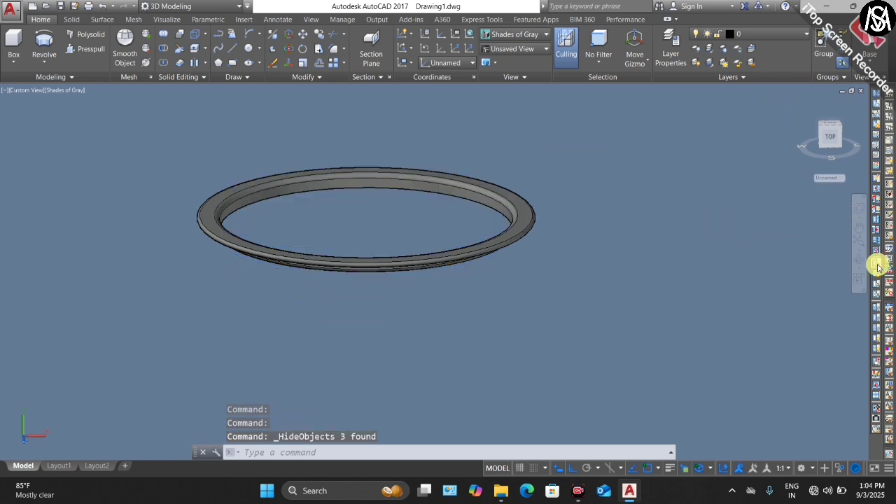
Step: Draw a horizontal line about 255 units long from the rim ring's centre outward past its outer edge along the X direction
left_click(855, 257)
left_click_drag(760, 244, 630, 276)
left_click_drag(287, 245, 298, 219)
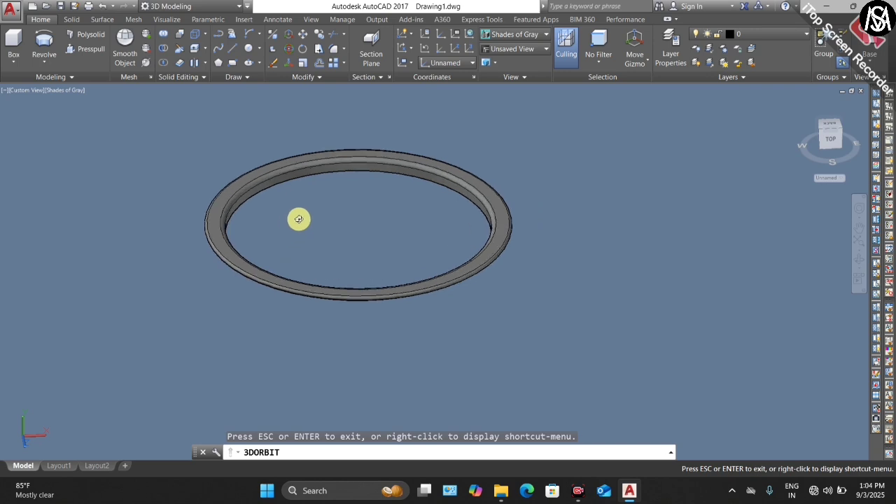
key("Escape")
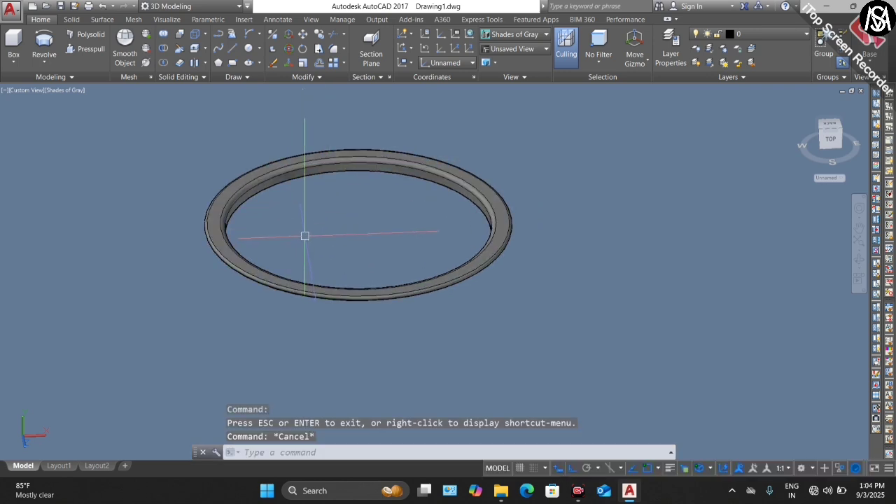
type("l")
key("Return")
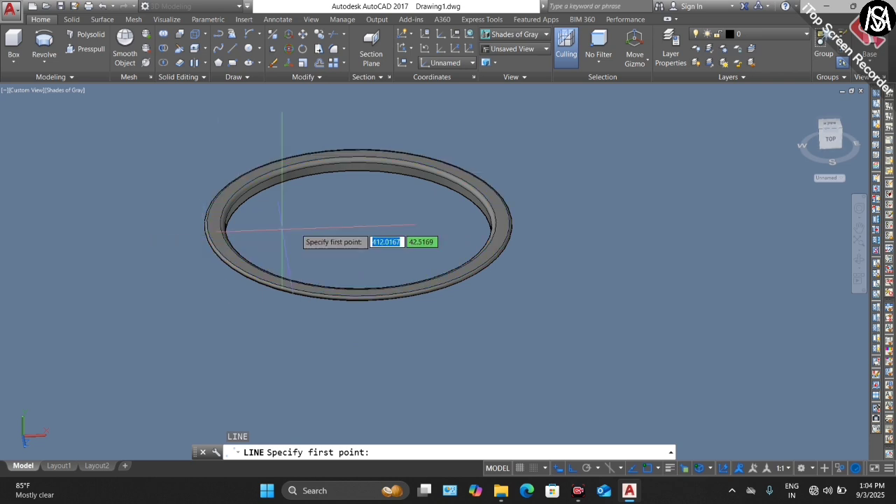
scroll(439, 203, "down", 4)
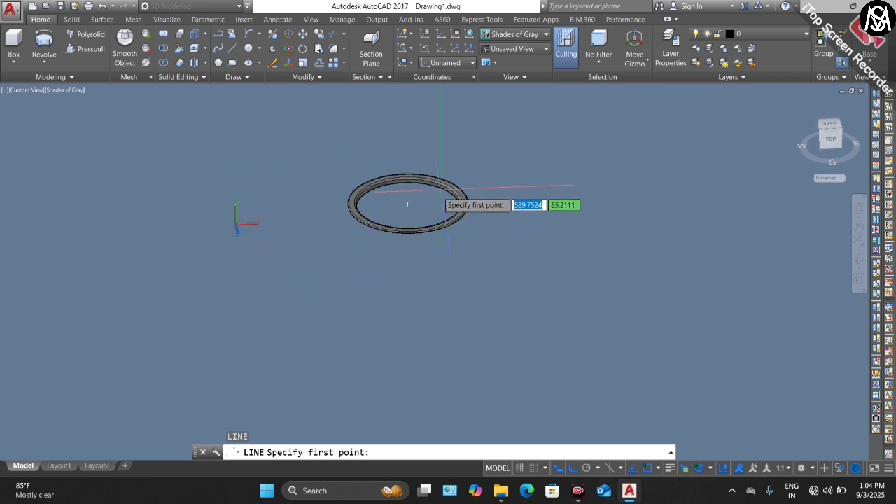
left_click(407, 206)
scroll(400, 206, "up", 4)
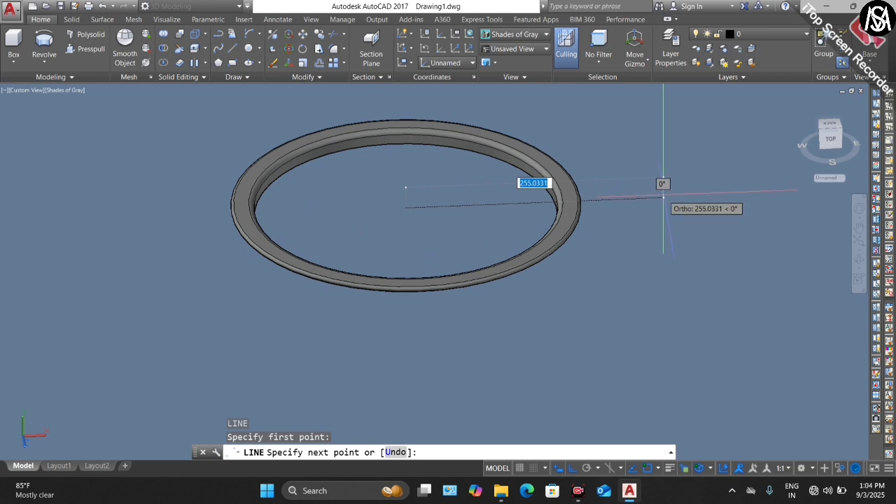
left_click(663, 196)
key("Escape")
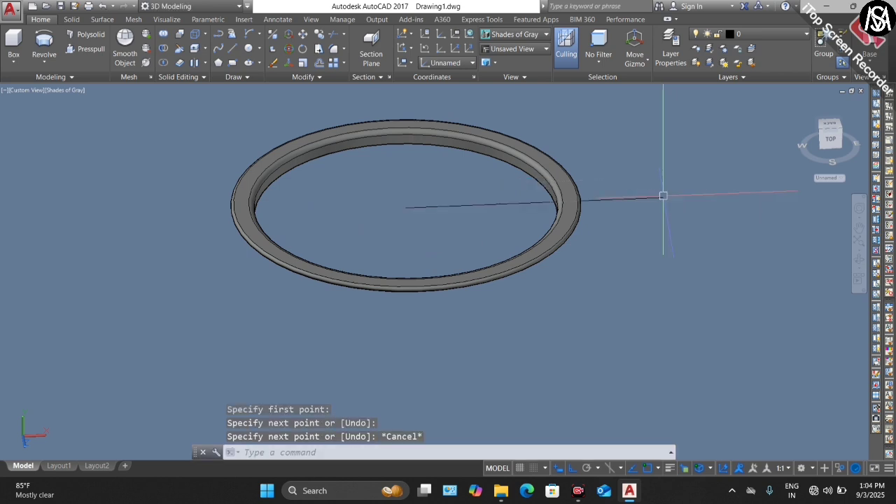
Step: Orbit to an oblique view of the rim ring and its centre line
left_click(857, 257)
left_click_drag(231, 240, 402, 282)
key("Escape")
scroll(401, 252, "down", 2)
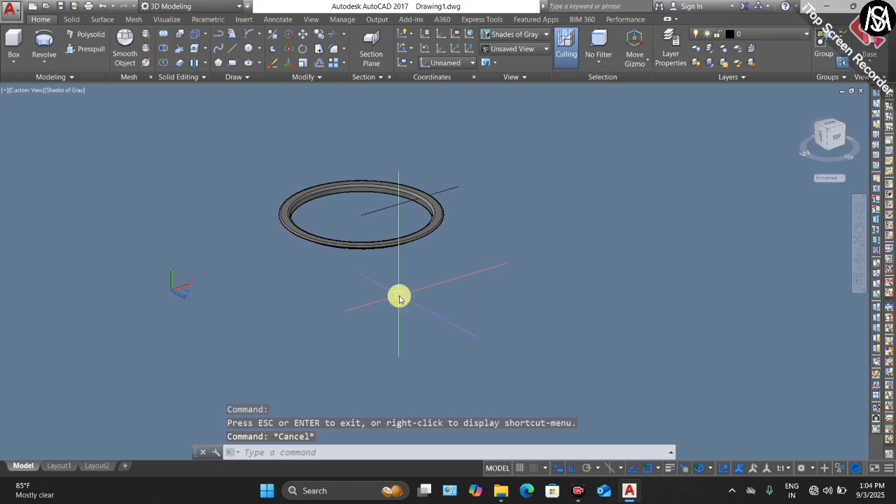
type("rec")
key("Return")
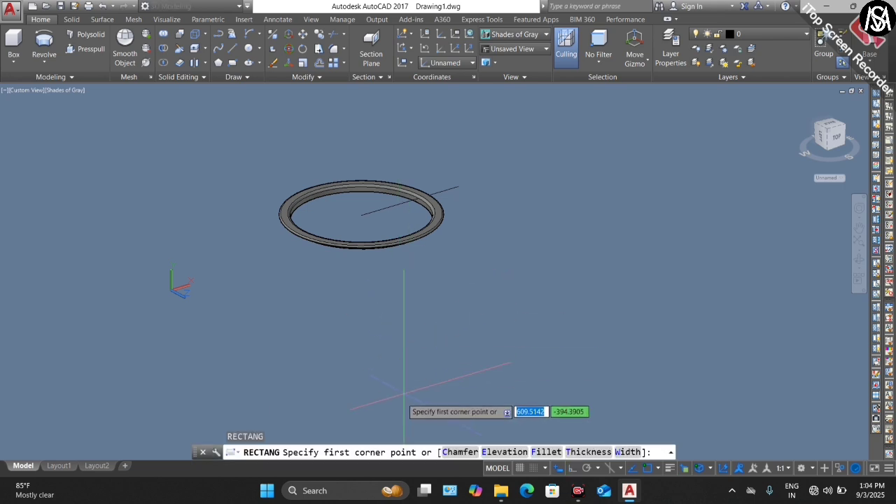
left_click(391, 400)
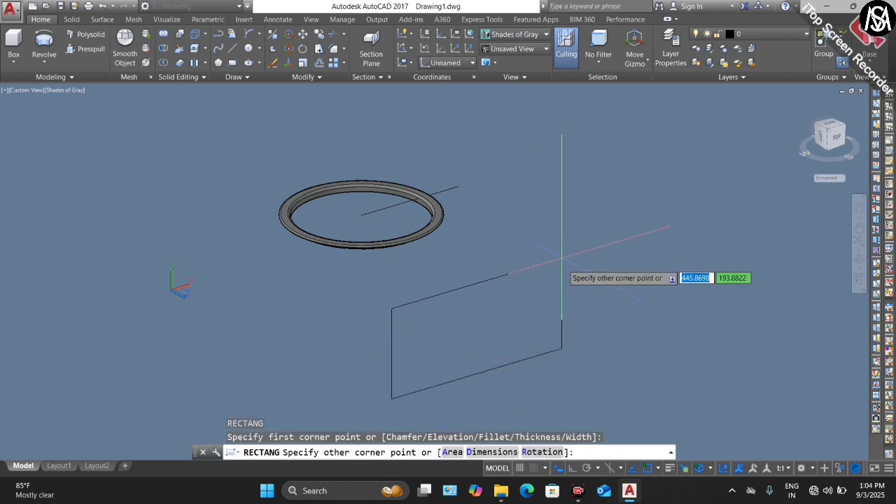
key("Escape")
key("Escape")
key("Escape")
key("Escape")
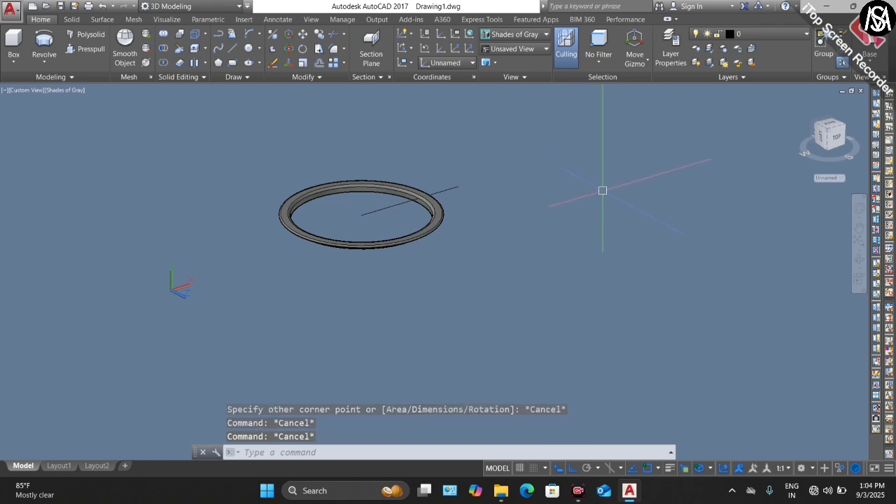
Step: Reset the UCS to World and draw a 400 by 200 rectangle in front of the rim ring
type("u")
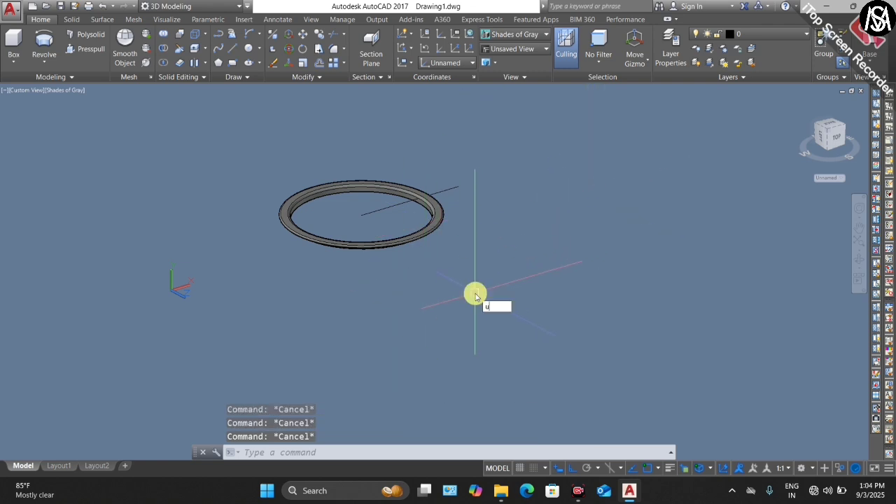
type("cs")
key("Return")
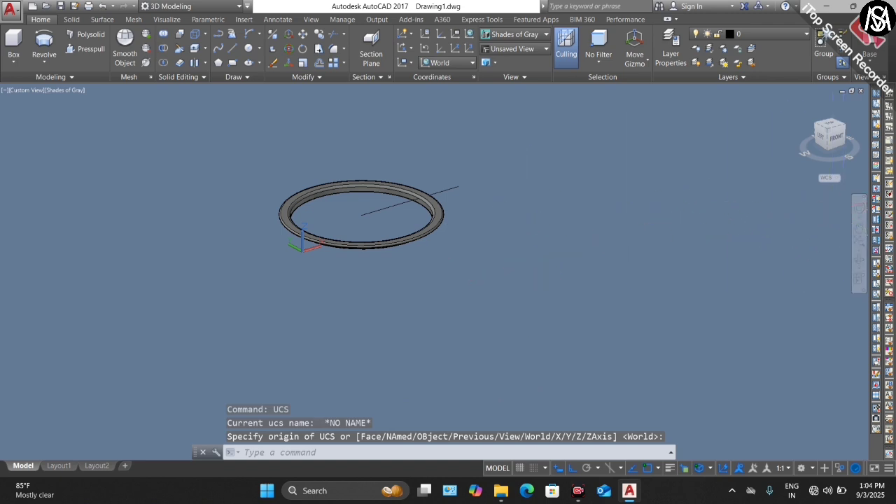
type("rec")
key("Return")
left_click(448, 392)
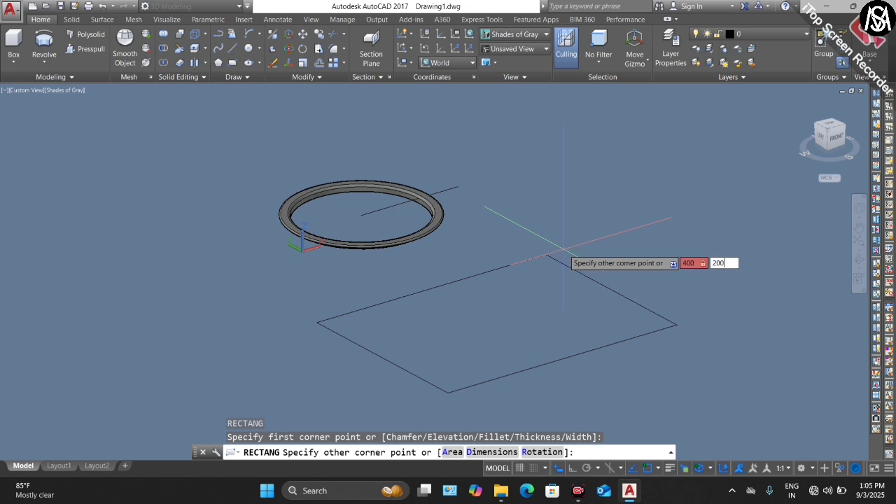
key("Return")
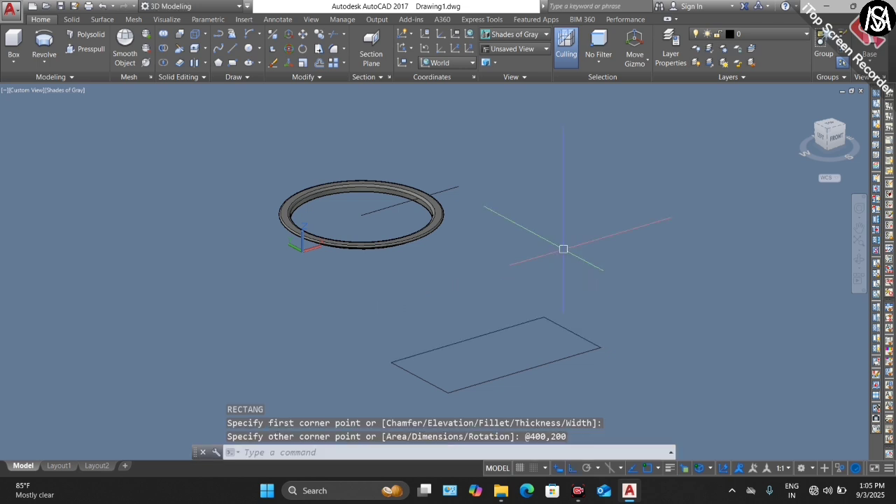
Step: Move the rectangle from the midpoint of its rear long edge to the centre line's endpoint at the rim ring's centre
left_click(487, 343)
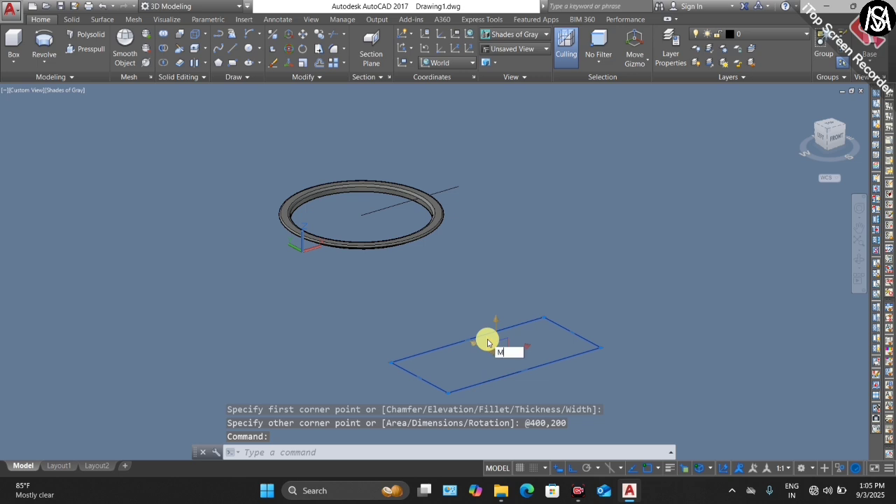
type("M")
key("Return")
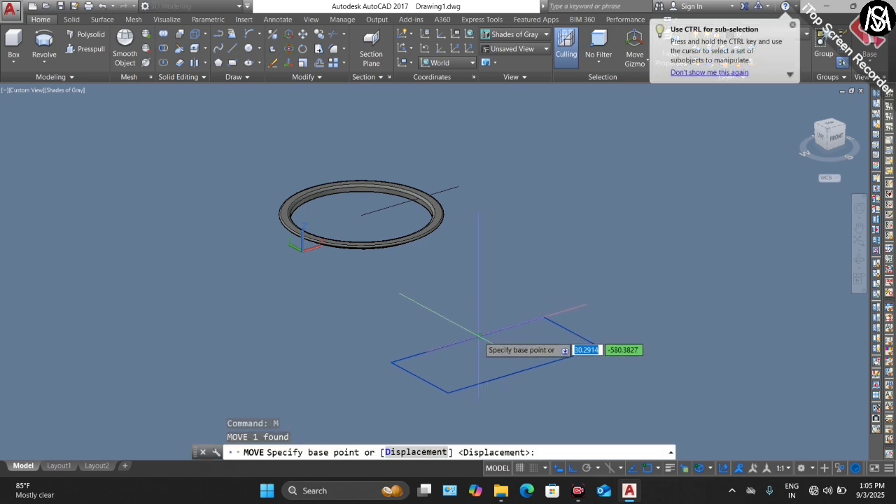
scroll(472, 341, "up", 5)
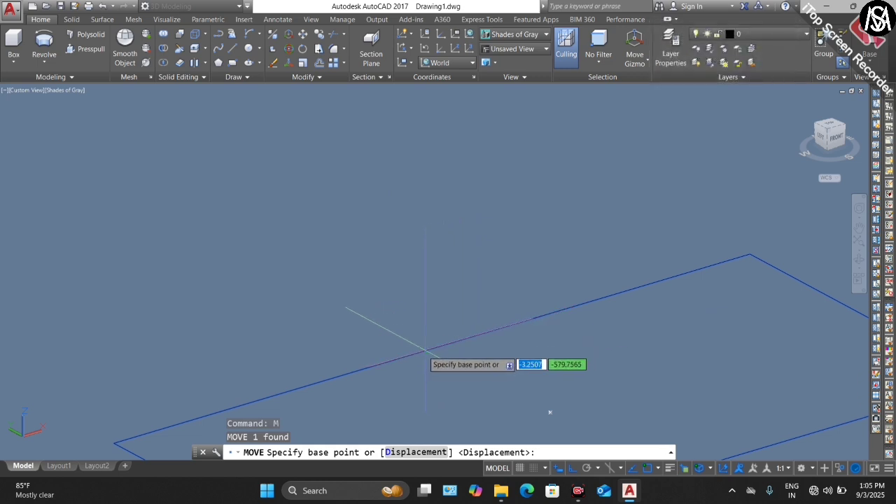
scroll(462, 294, "down", 4)
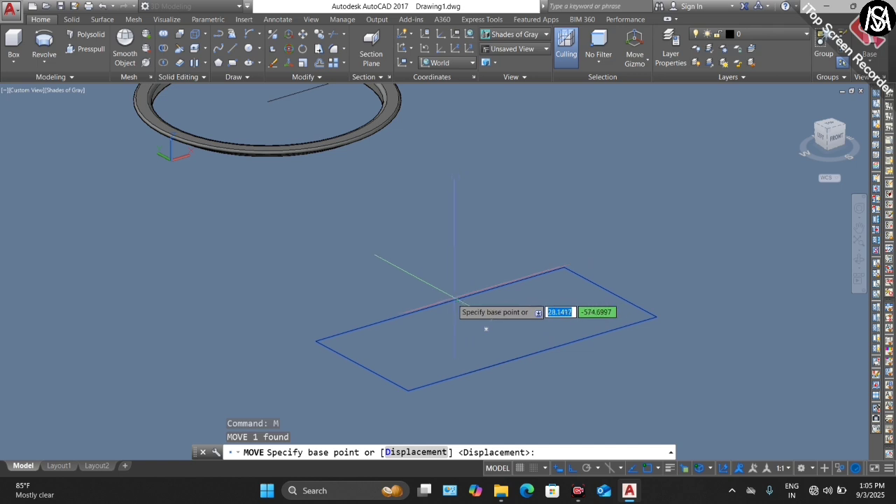
scroll(452, 299, "up", 4)
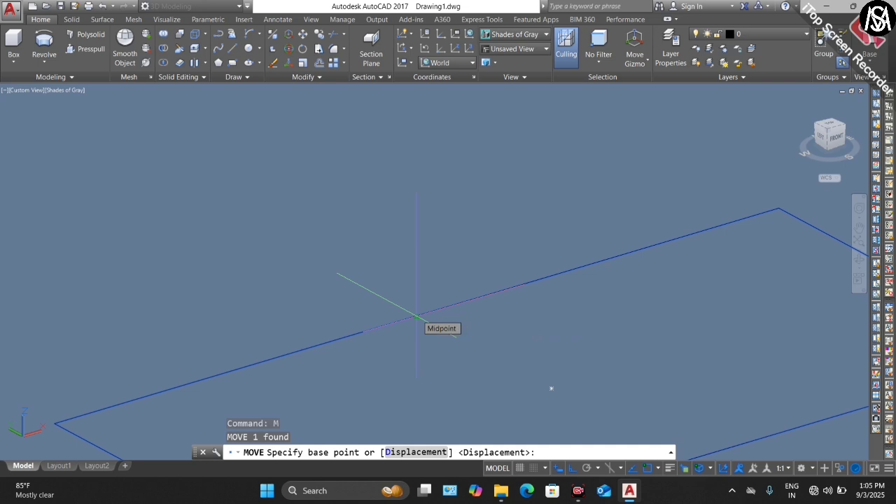
left_click(417, 317)
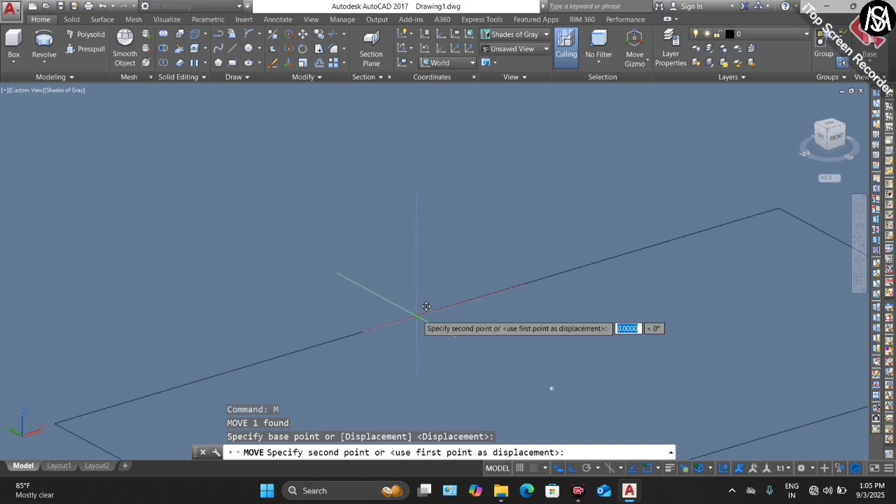
scroll(420, 318, "down", 5)
scroll(371, 238, "up", 3)
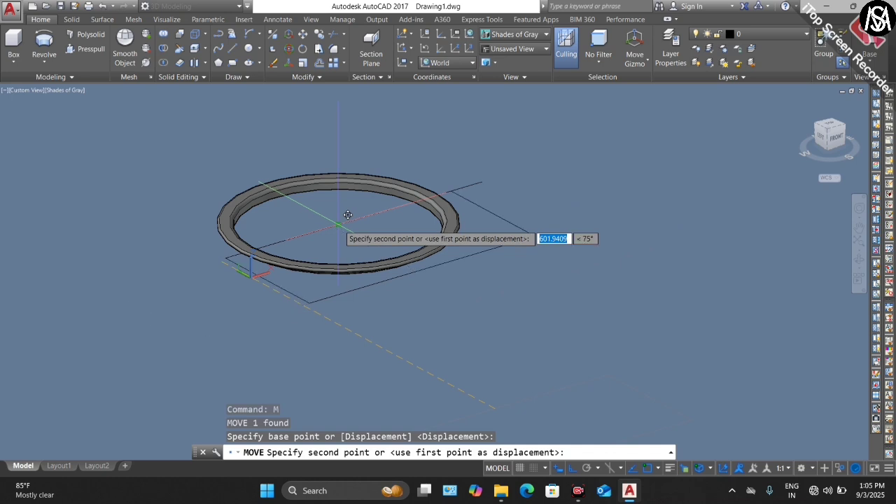
key("Escape")
Step: Shift the rectangle 25 units forward along the Y axis, away from the ring's centre line
scroll(383, 203, "down", 2)
scroll(413, 208, "up", 3)
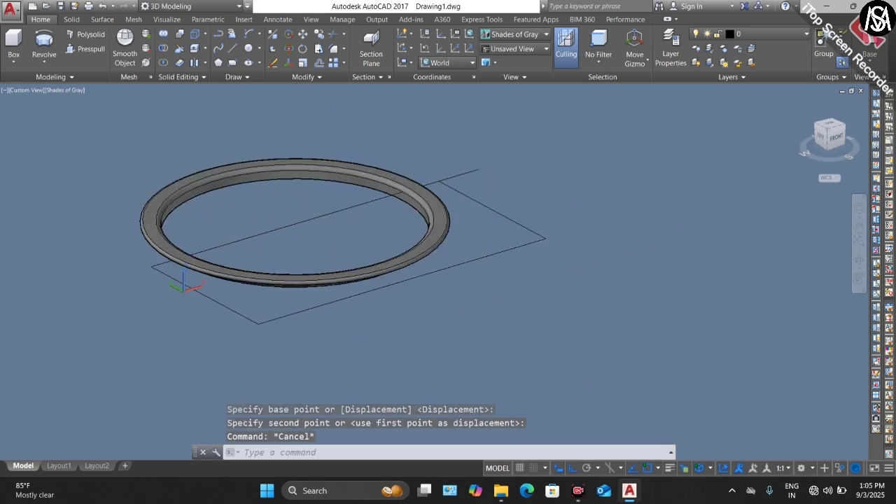
left_click(241, 239)
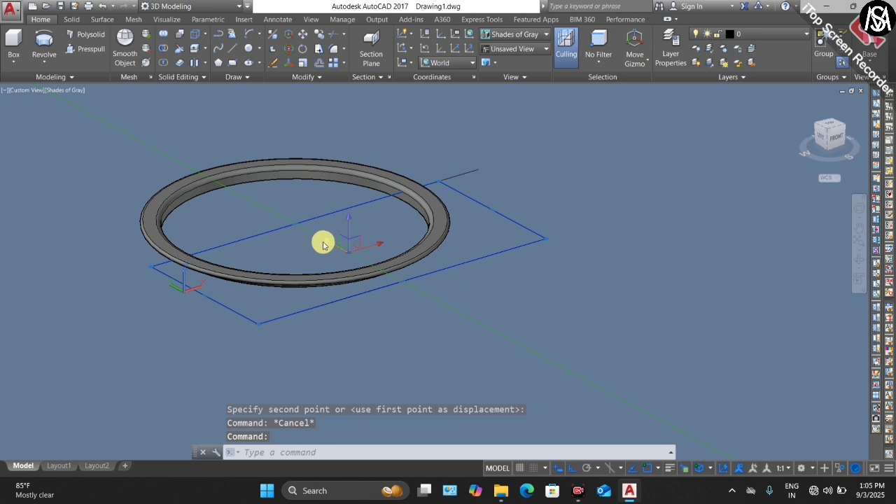
left_click(348, 243)
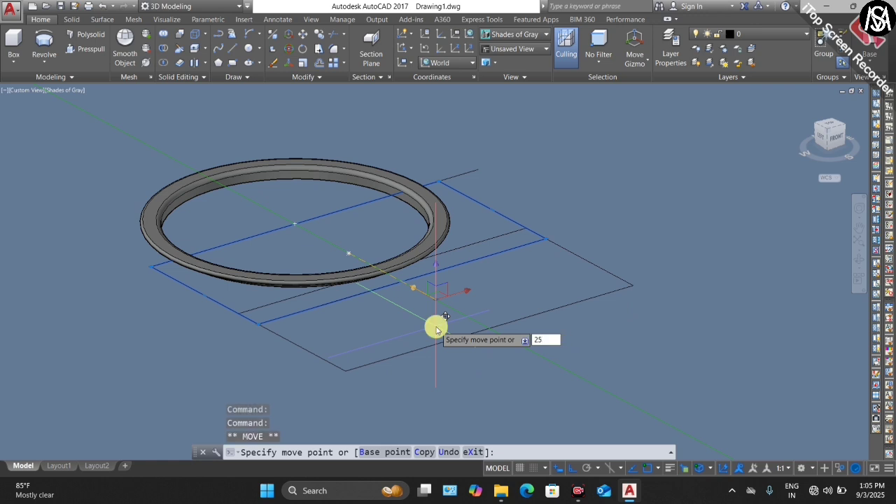
type("25")
key("Return")
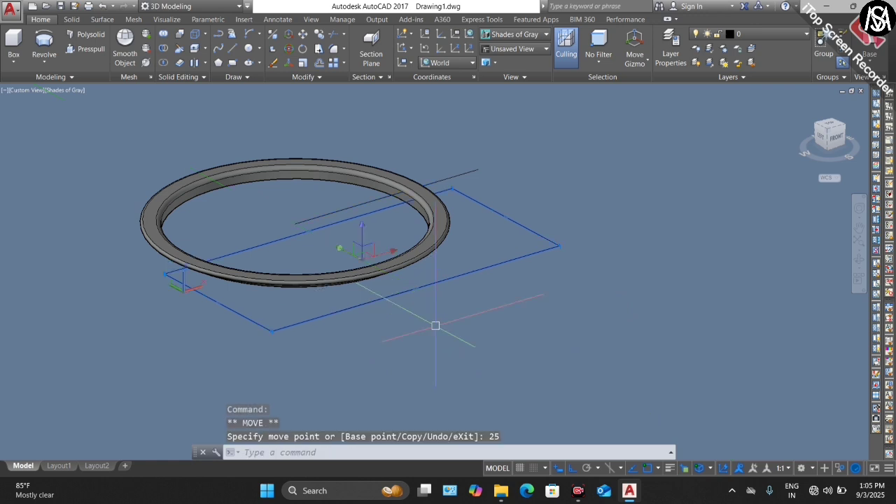
key("Escape")
key("Escape")
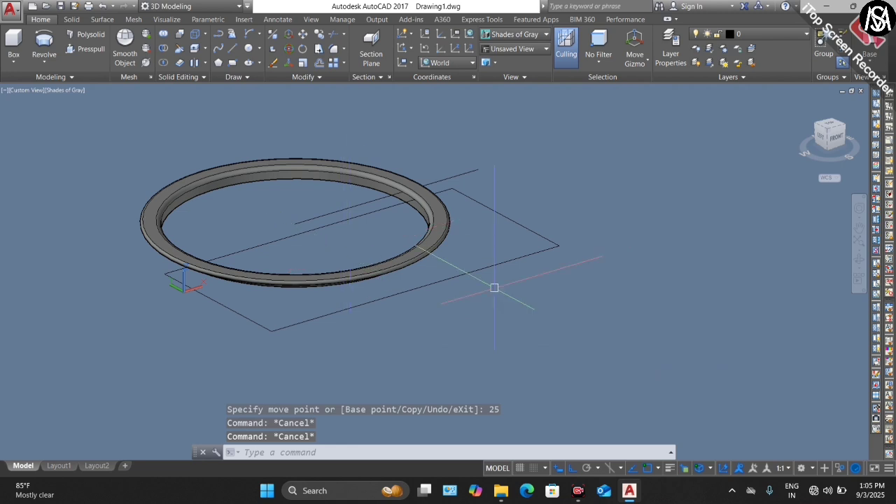
Step: Extrude the 400 by 200 rectangle downward by about 110 units into a solid box
left_click(490, 210)
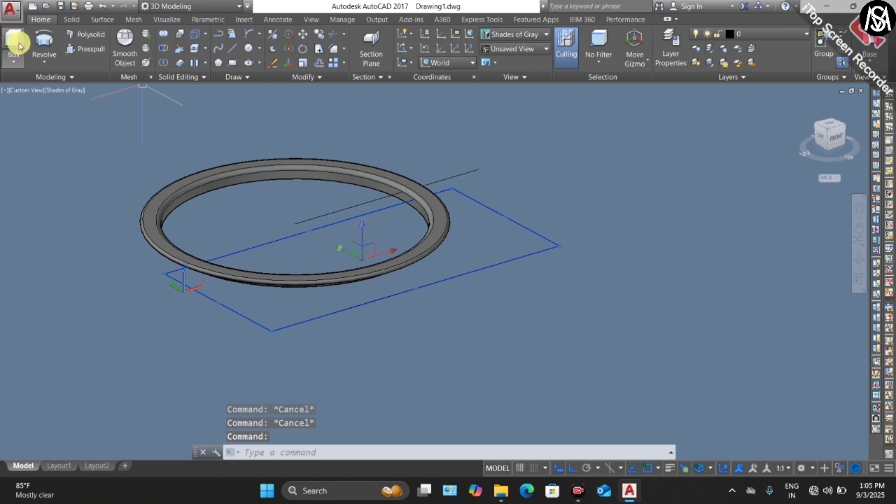
left_click(47, 61)
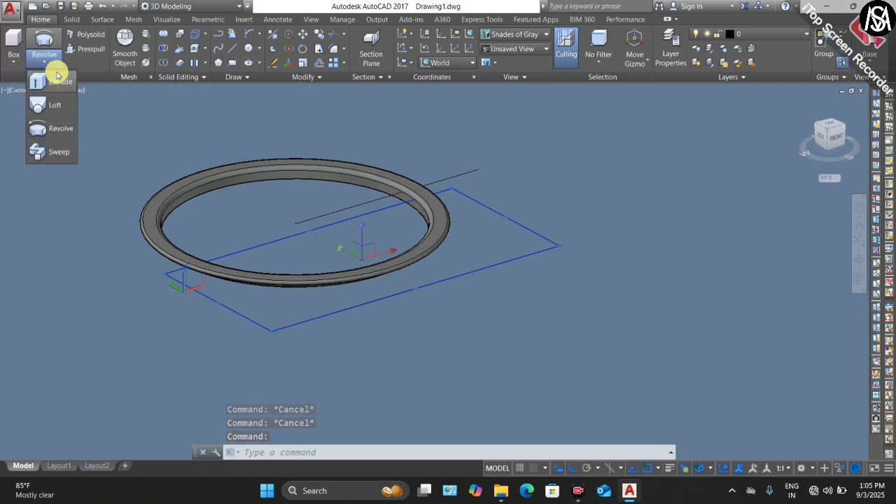
left_click(56, 79)
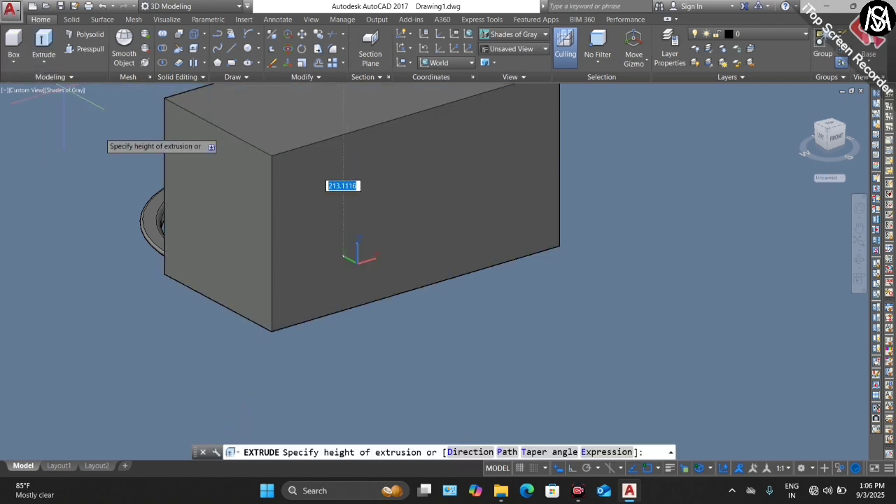
scroll(307, 200, "down", 3)
scroll(307, 200, "up", 5)
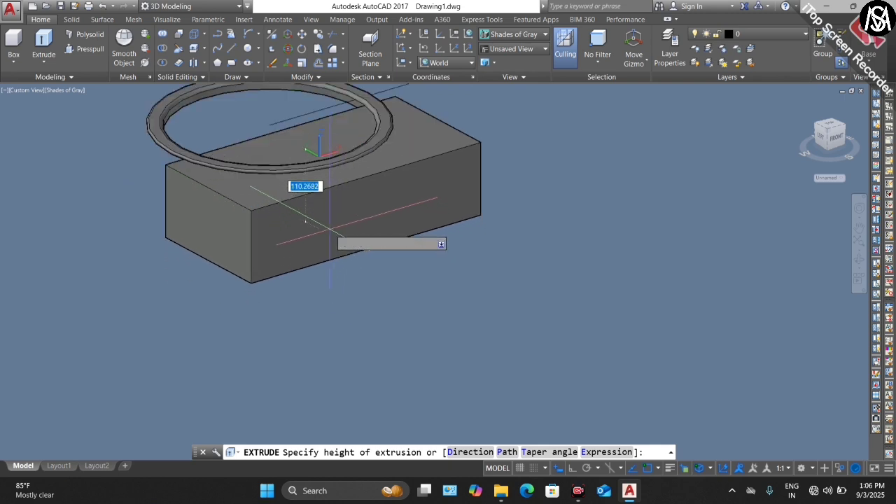
key("Escape")
scroll(350, 269, "down", 2)
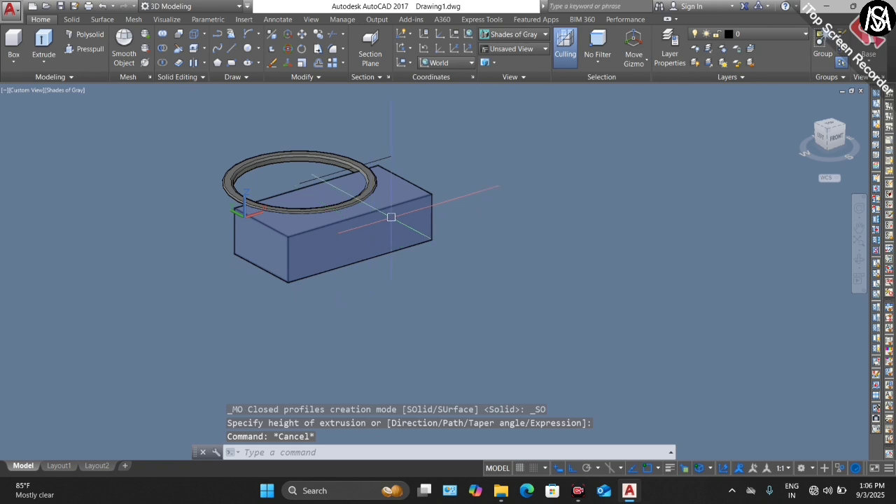
Step: Move the box up along the Z axis by about 34 units so it passes through the front of the rim ring
left_click(391, 217)
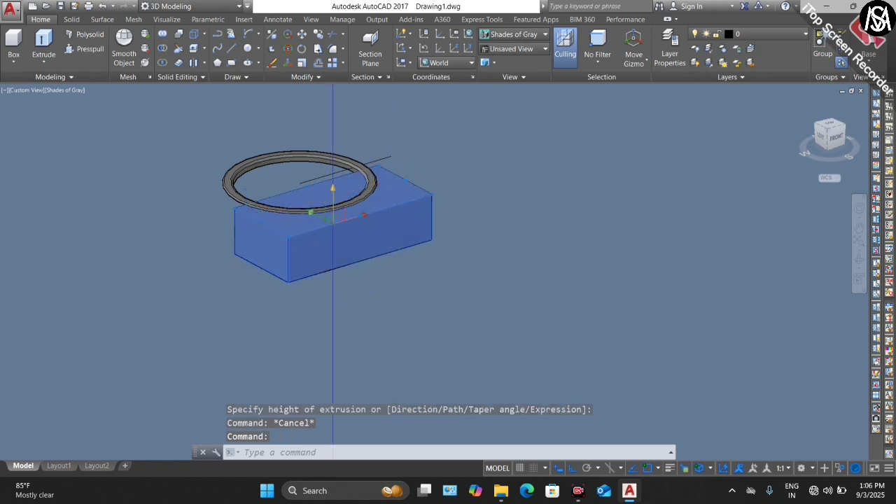
left_click(333, 194)
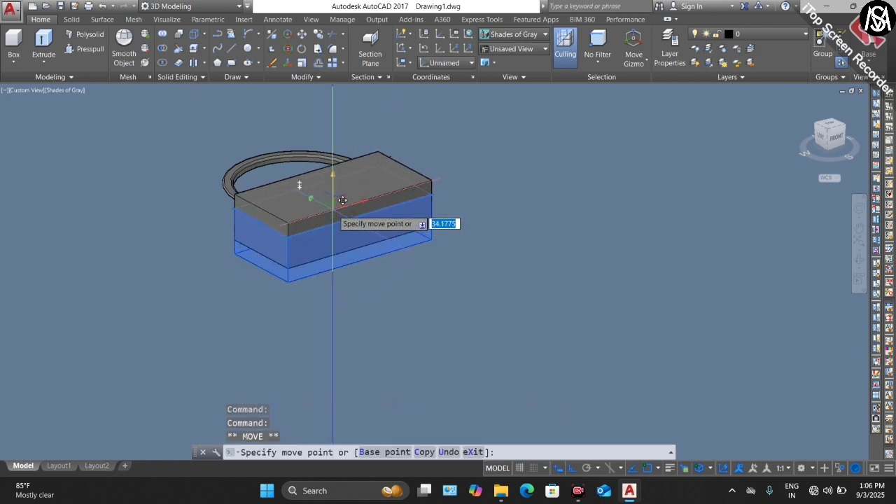
left_click(343, 200)
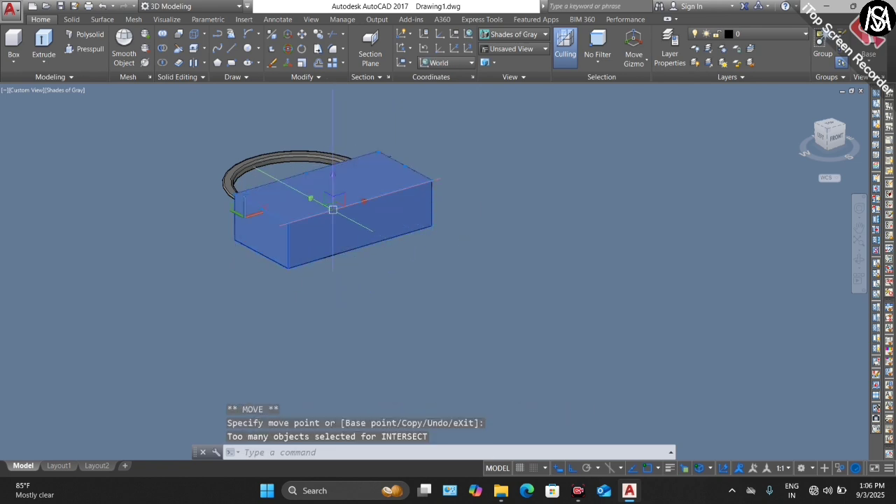
left_click(859, 258)
left_click_drag(379, 270, 339, 259)
key("Escape")
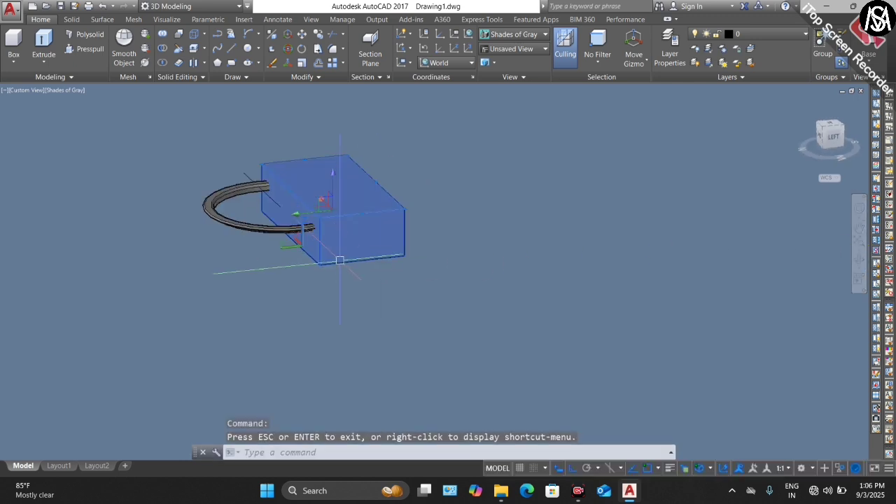
scroll(273, 211, "up", 3)
scroll(327, 226, "down", 2)
key("Escape")
key("Escape")
key("Escape")
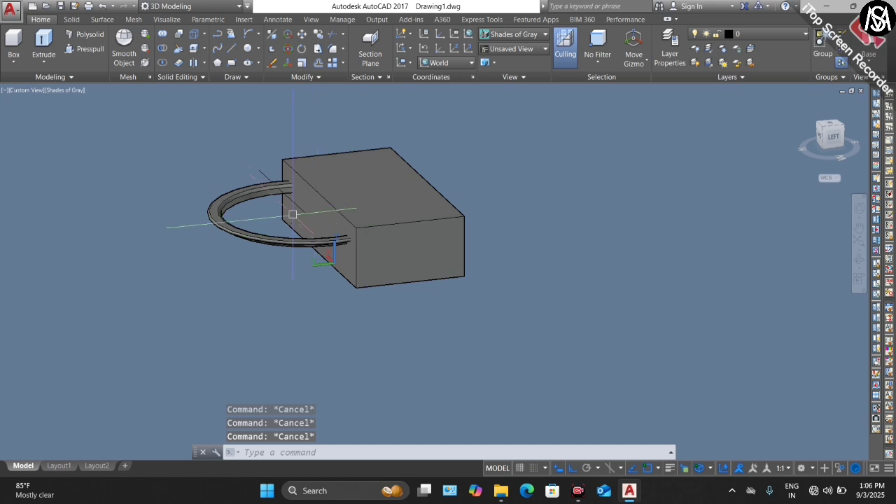
scroll(292, 214, "up", 3)
scroll(294, 203, "down", 2)
left_click(489, 209)
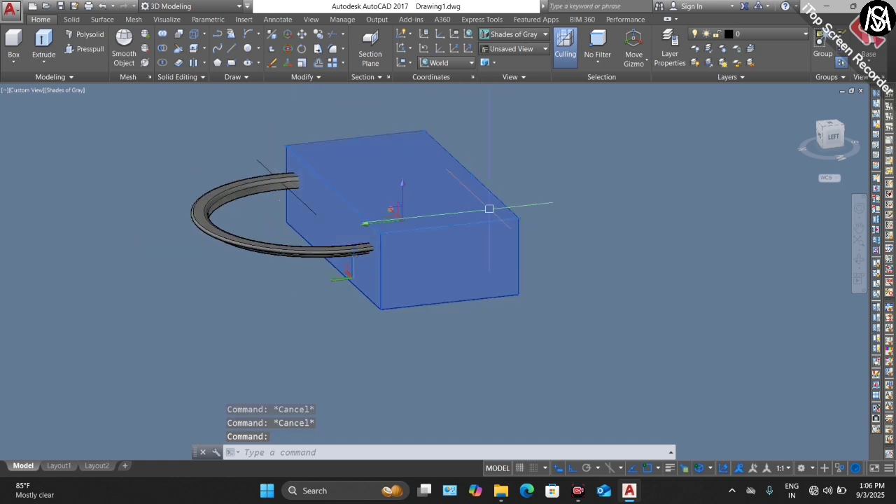
type("MI")
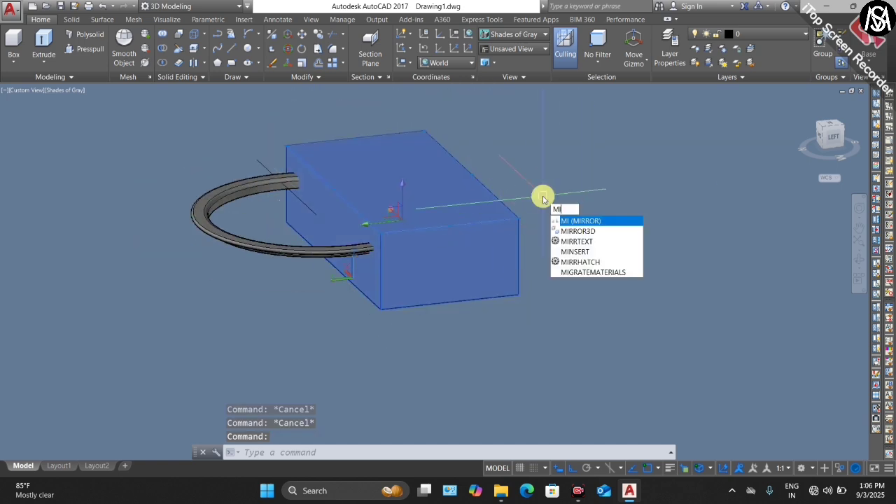
key("Return")
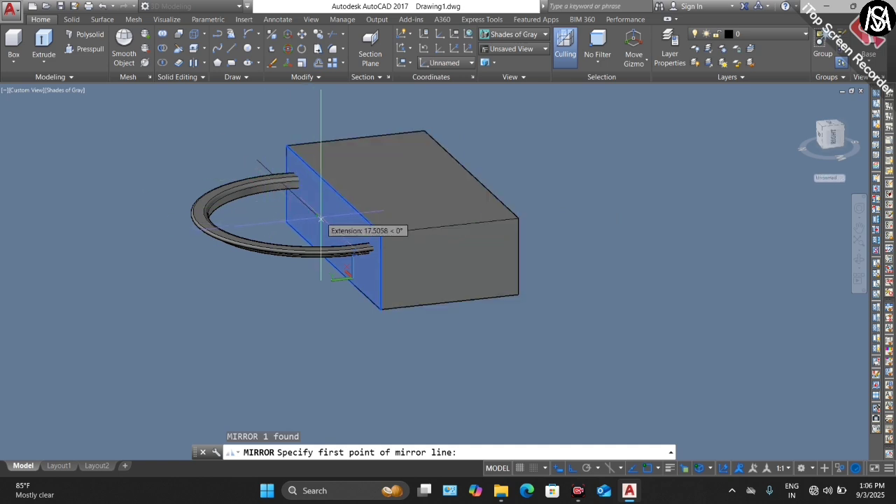
left_click(316, 215)
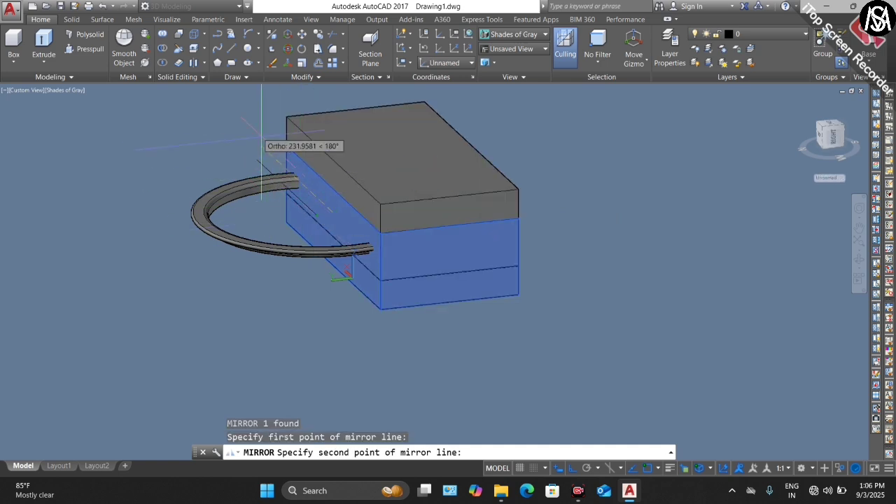
left_click(204, 120)
key("Escape")
key("Escape")
key("Escape")
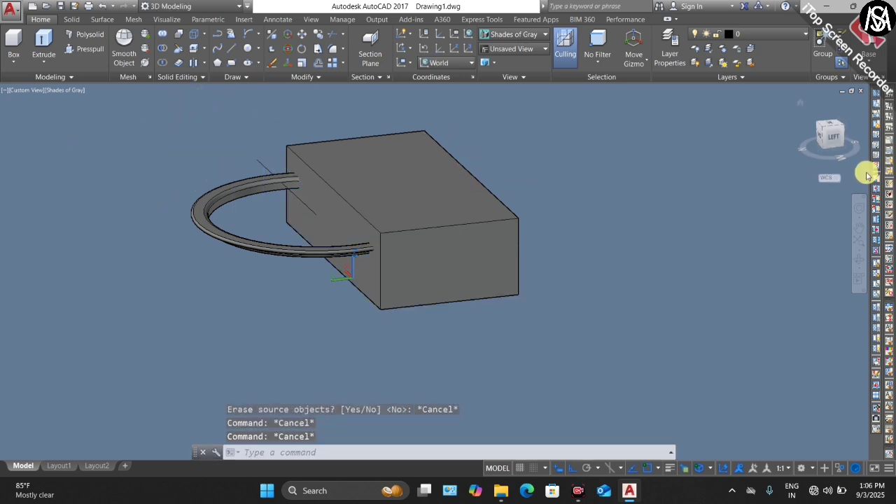
Step: Reset the UCS to World and mirror the box across the rim ring's centre line, keeping the source box
left_click(381, 246)
type("UCS")
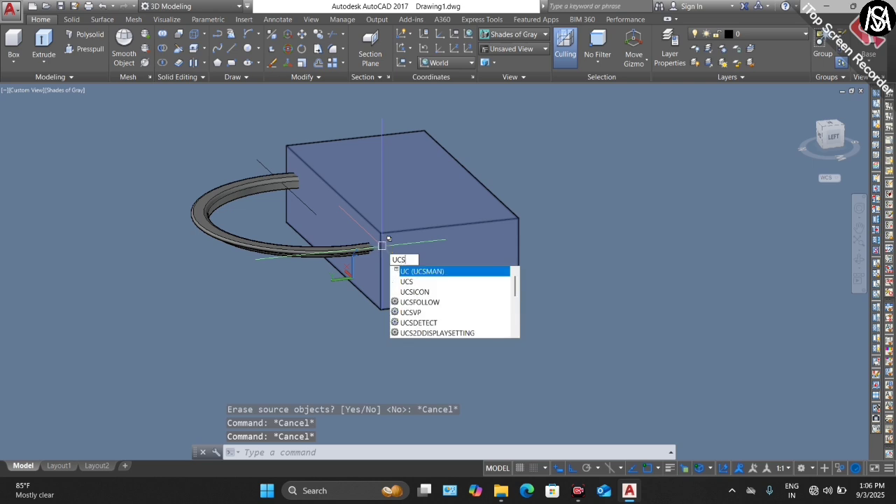
key("Return")
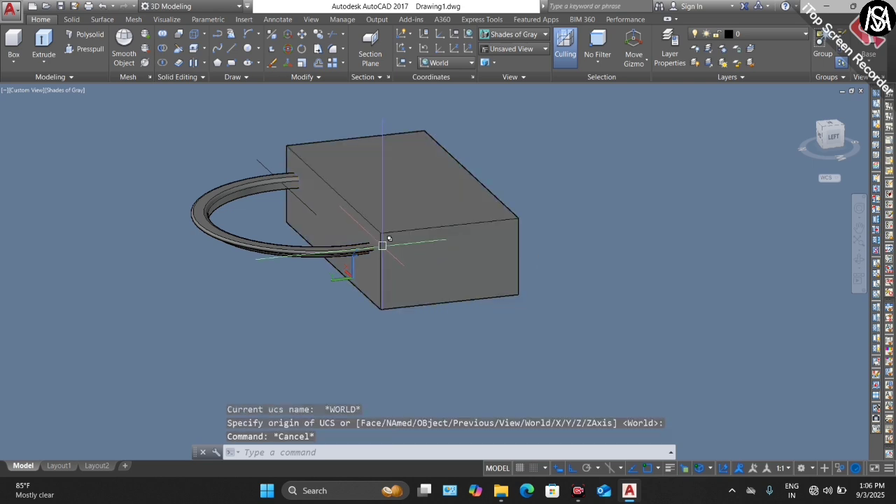
left_click(420, 140)
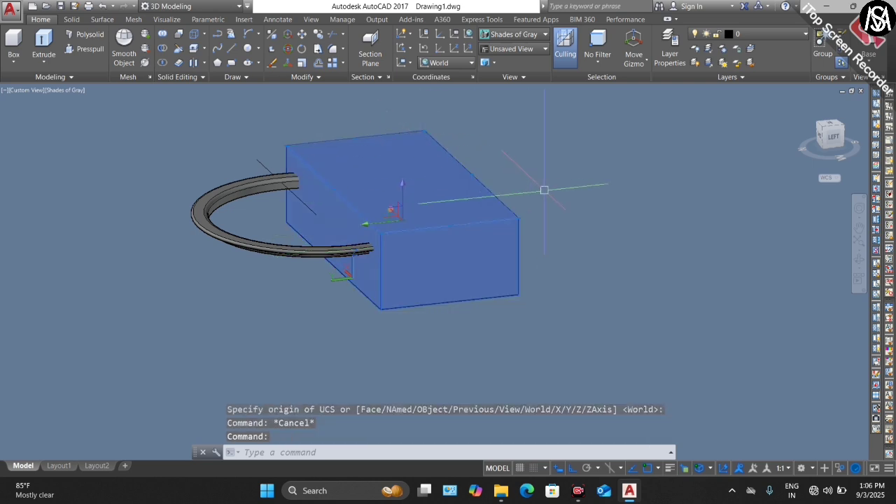
type("MI")
key("Return")
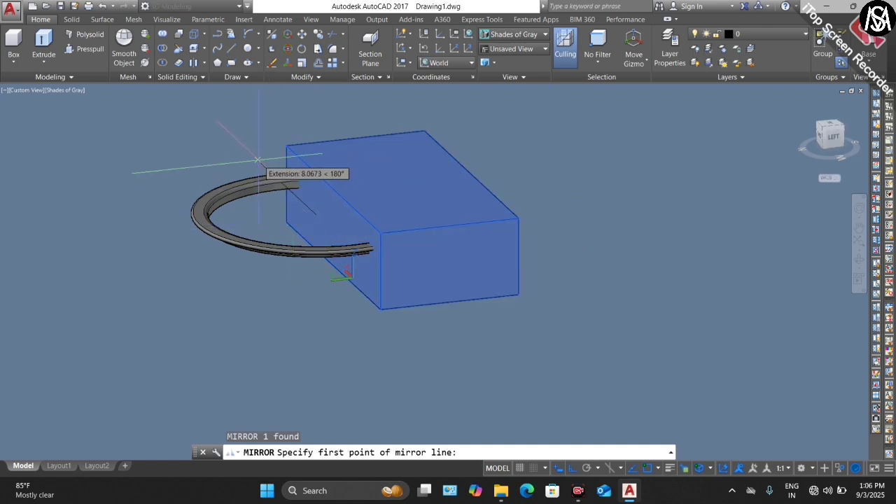
left_click(256, 160)
left_click(403, 326)
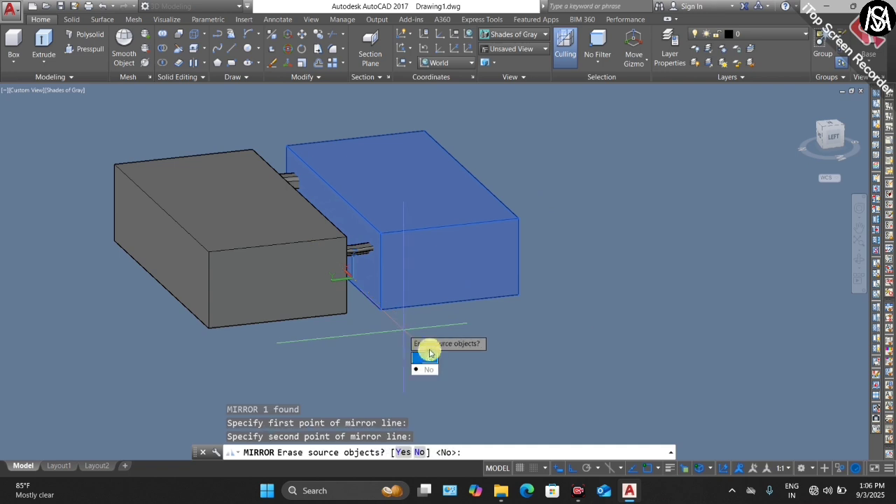
left_click(427, 371)
left_click(402, 329)
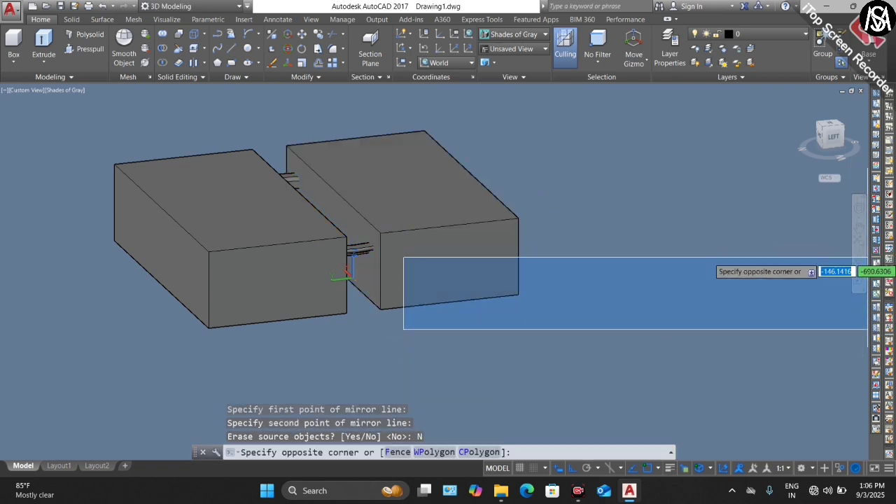
key("Escape")
Step: Subtract both boxes from the rim ring to leave two opposite handle segments
left_click(860, 260)
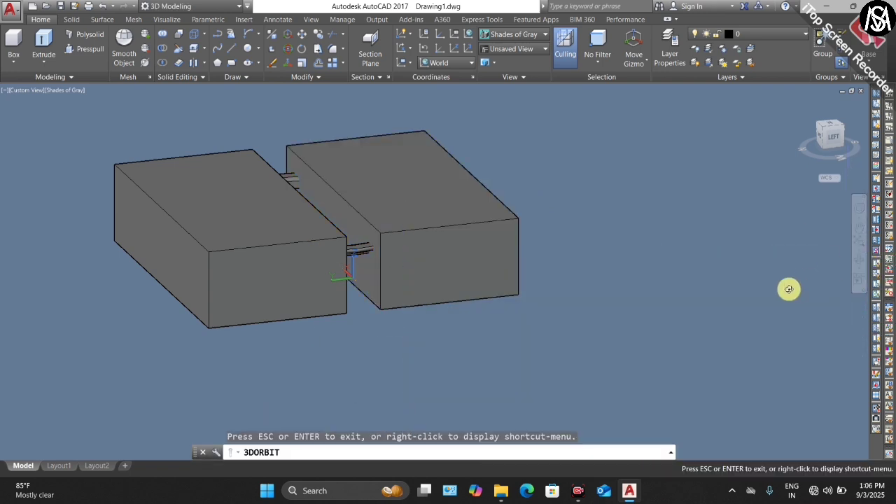
mouse_move(788, 290)
left_mouse_down()
mouse_move(728, 284)
mouse_move(773, 294)
left_mouse_up()
left_click_drag(495, 260, 462, 266)
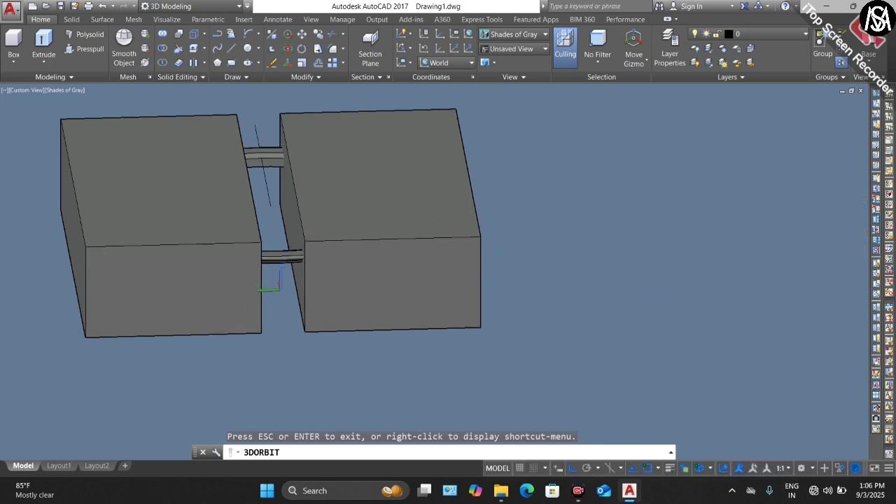
key("Escape")
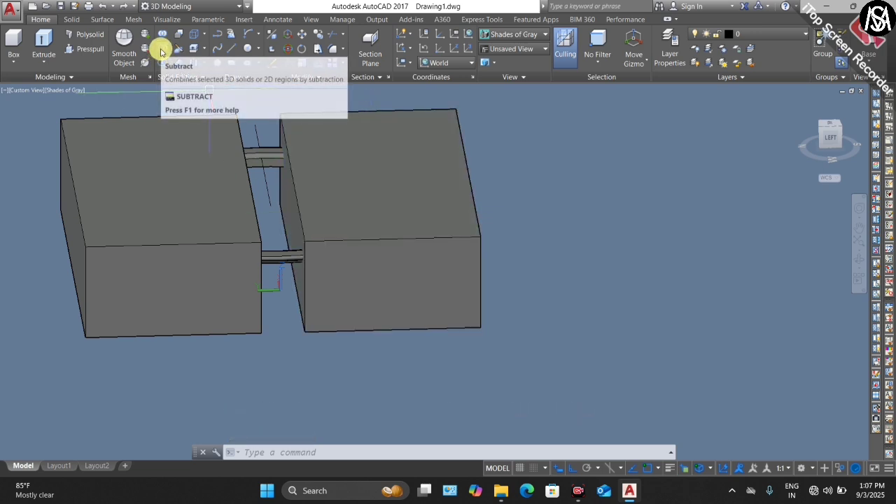
left_click(161, 50)
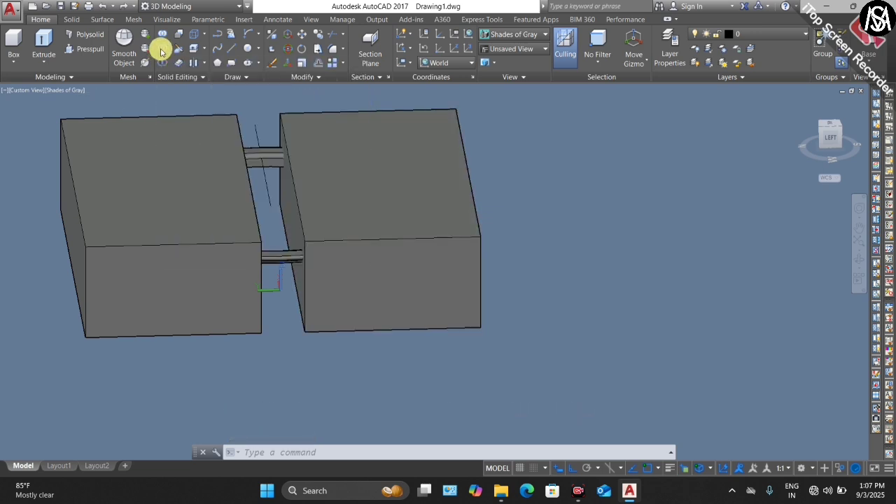
left_click(276, 257)
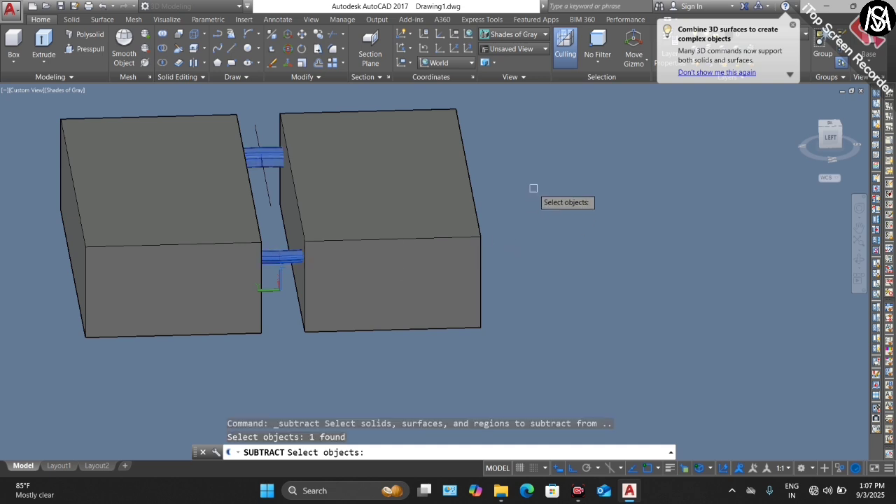
key("Return")
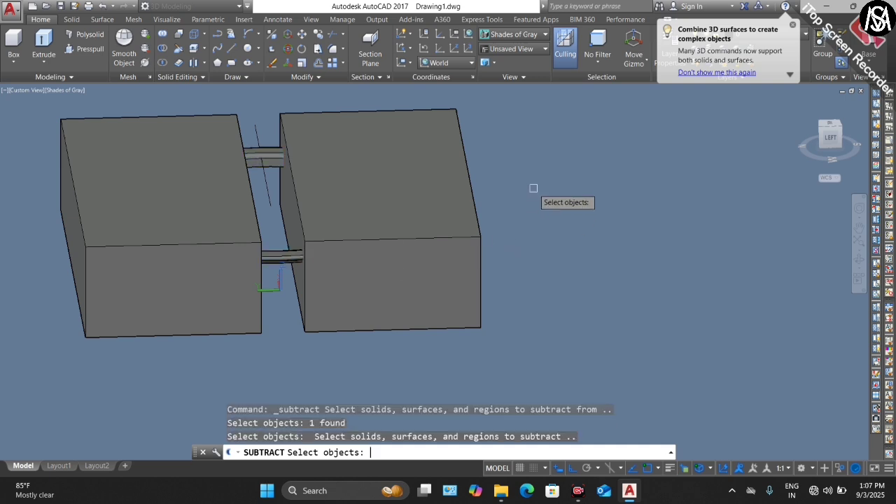
left_click(131, 133)
left_click(360, 144)
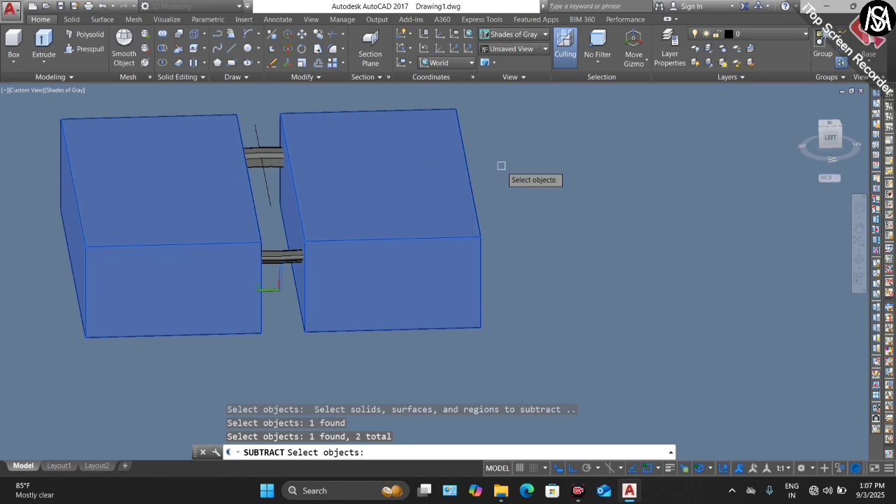
key("Return")
key("Escape")
key("Escape")
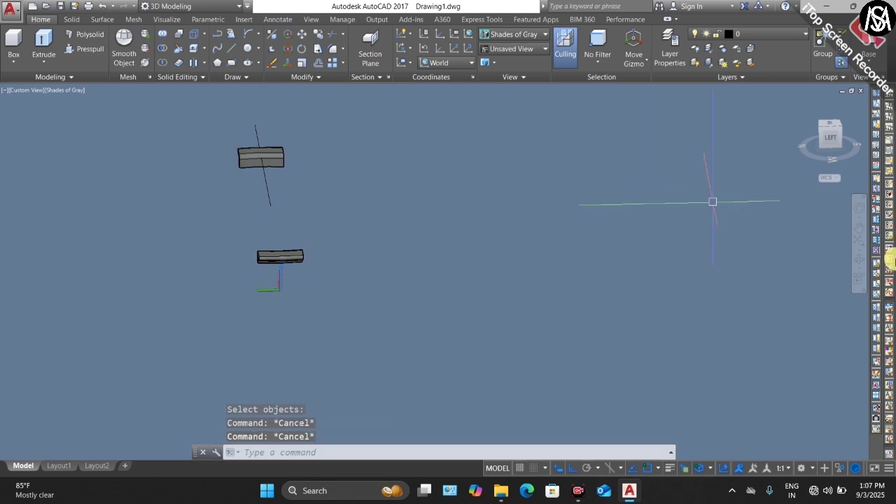
Step: Delete the centre line running through the handle segment
left_click(858, 258)
left_click_drag(766, 277, 635, 271)
left_click_drag(424, 242, 200, 204)
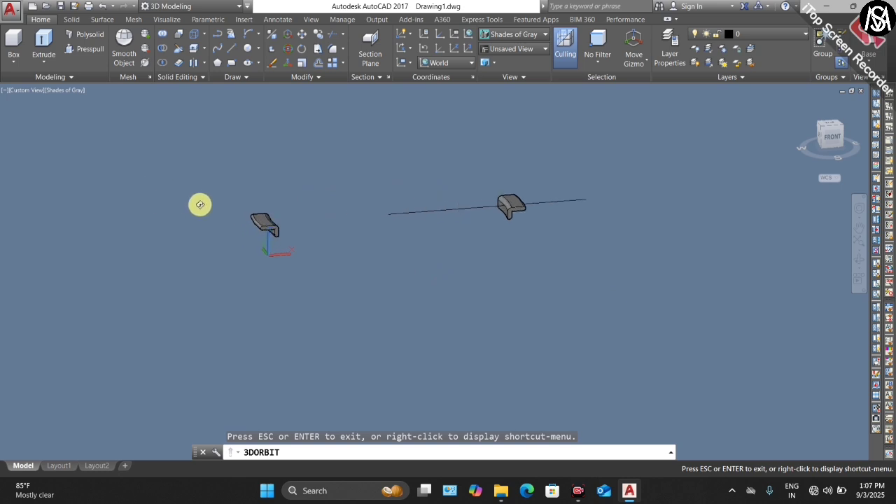
key("Escape")
left_click(567, 199)
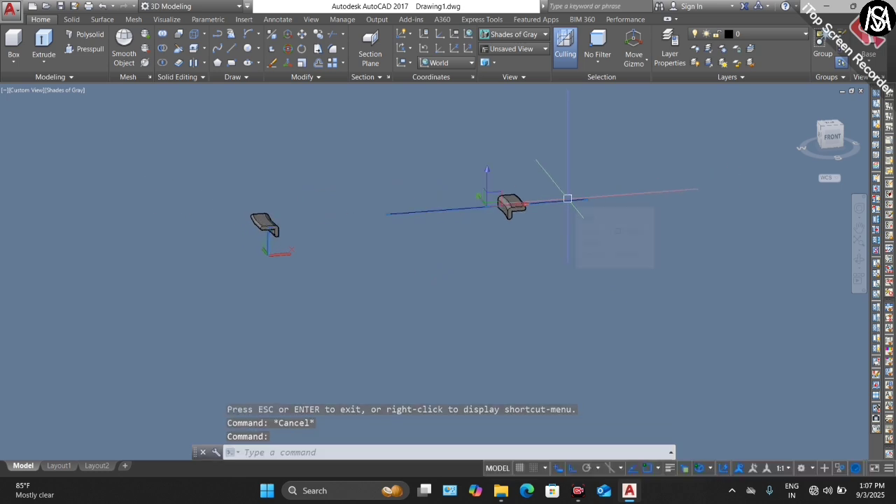
key("Delete")
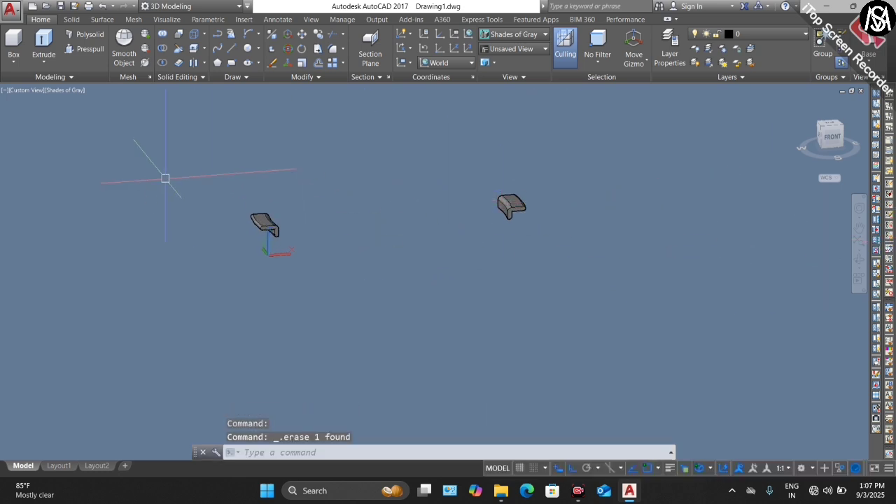
Step: End object isolation to show the whole lidded pot and orbit to view its side handles
right_click(327, 140)
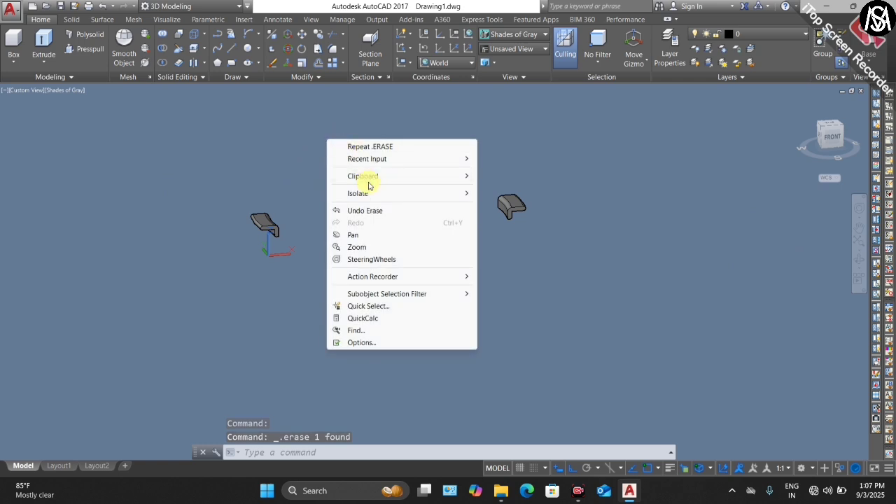
mouse_move(370, 194)
left_click(520, 217)
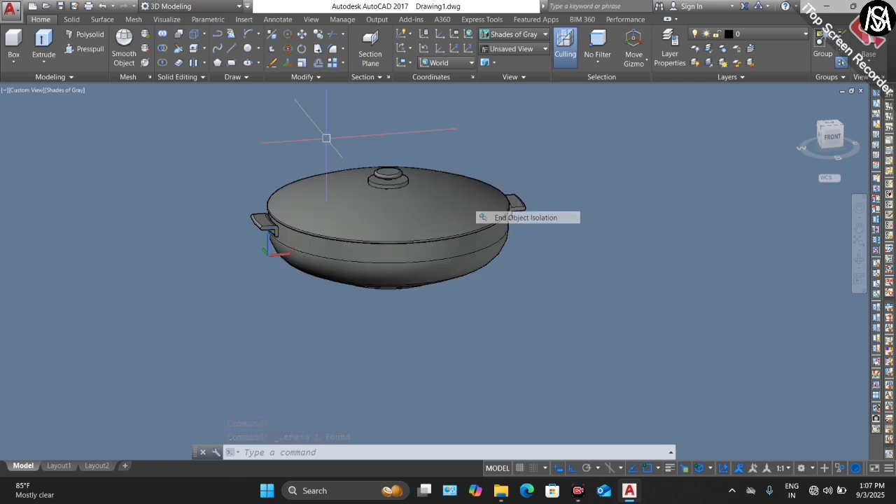
left_click(859, 260)
left_click_drag(779, 276, 816, 267)
key("Escape")
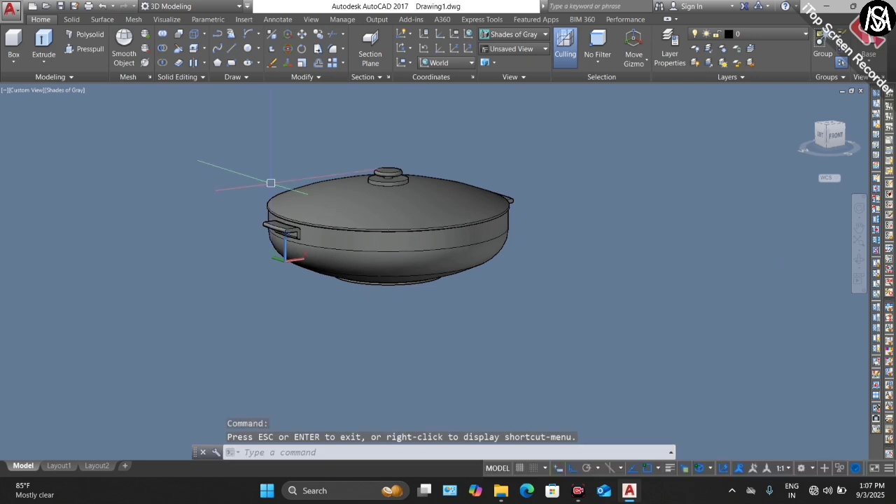
Step: Switch the viewport's visual style from Shades of Gray to Realistic
left_click(61, 91)
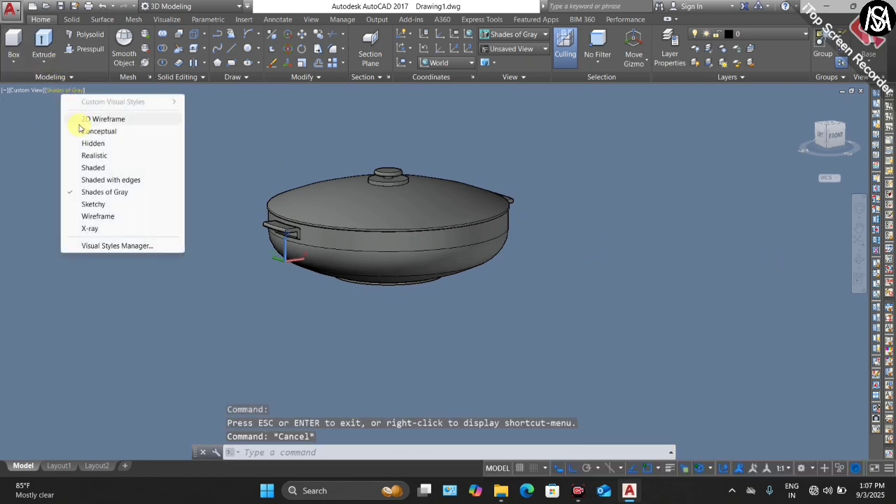
left_click(87, 154)
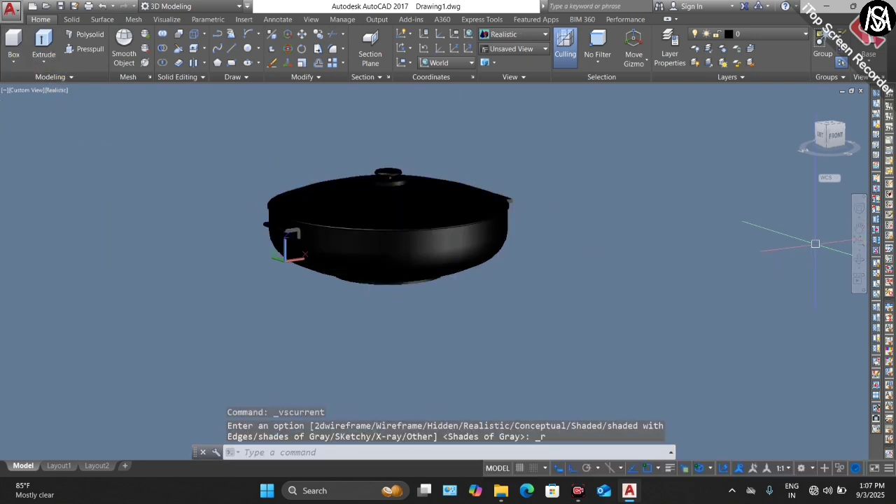
left_click(856, 259)
left_click_drag(716, 248, 590, 206)
key("Escape")
key("Escape")
key("Escape")
key("Escape")
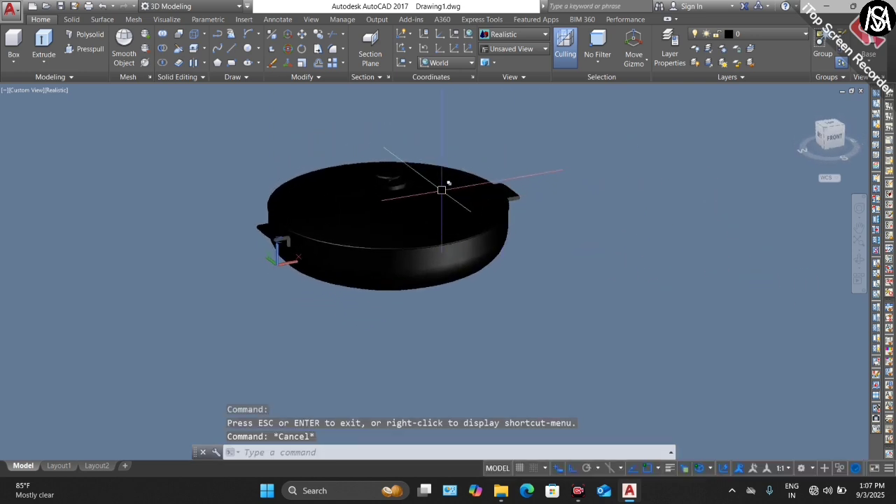
Step: Set the colour of the lid knob and the side handles to index colour 250
scroll(331, 153, "up", 9)
scroll(350, 136, "down", 8)
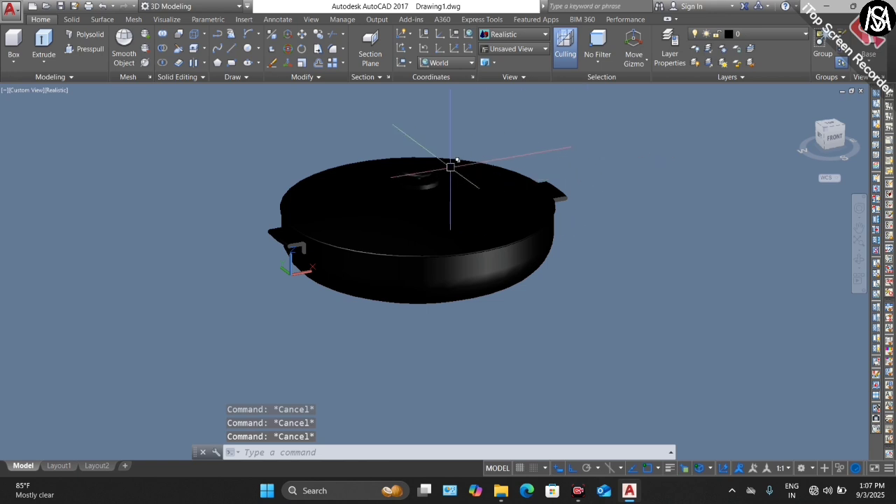
scroll(423, 174, "up", 3)
scroll(387, 173, "down", 3)
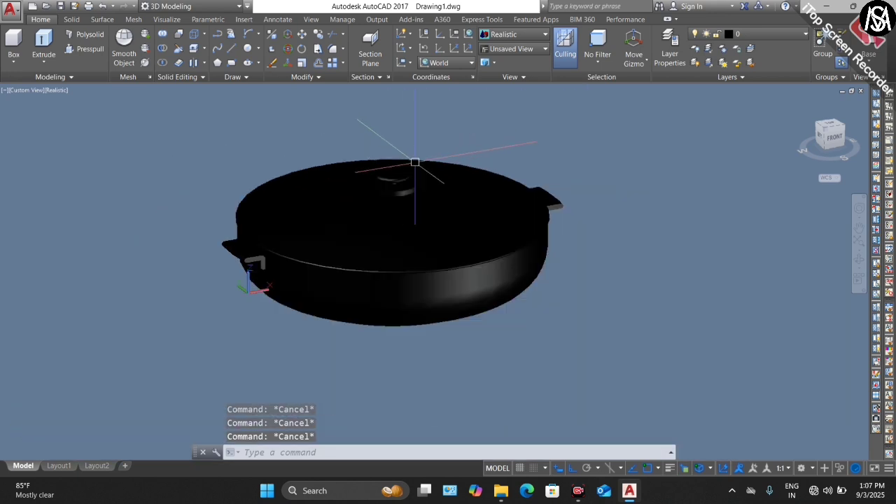
left_click(385, 188)
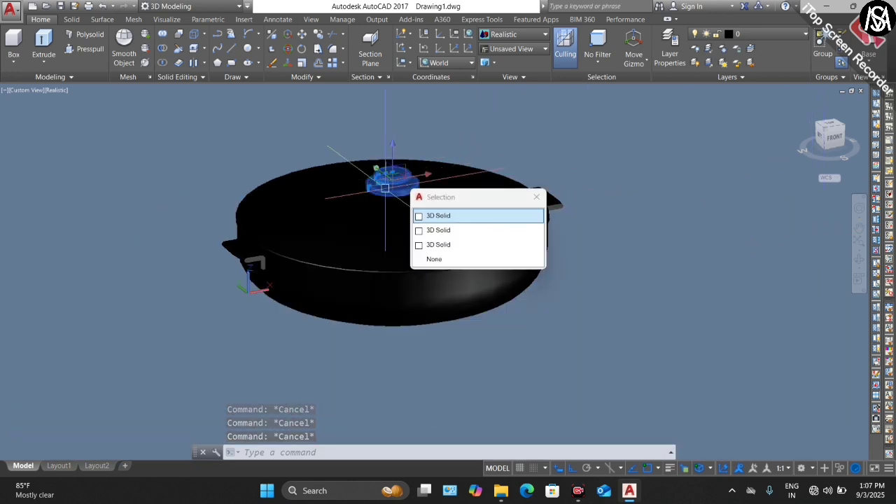
left_click(239, 252)
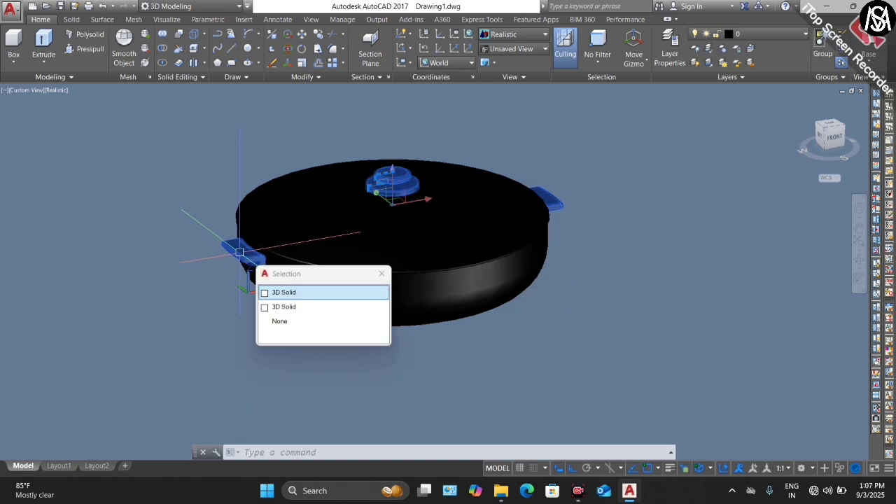
right_click(571, 152)
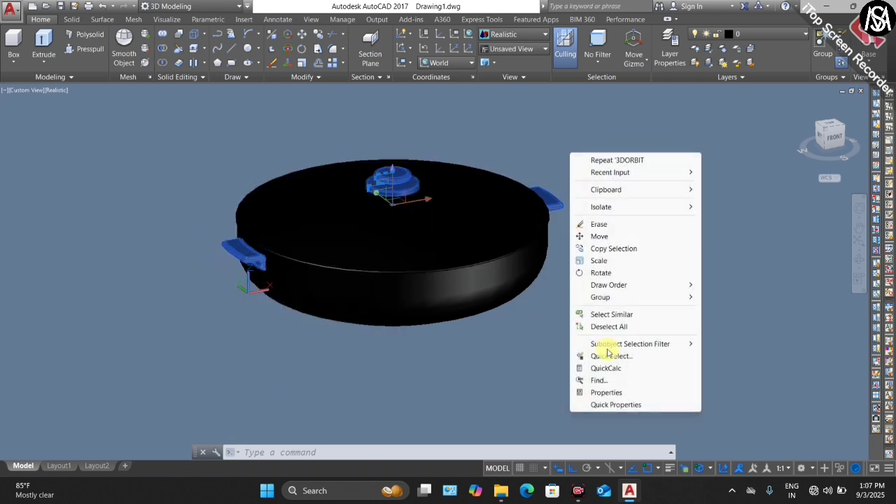
left_click(606, 393)
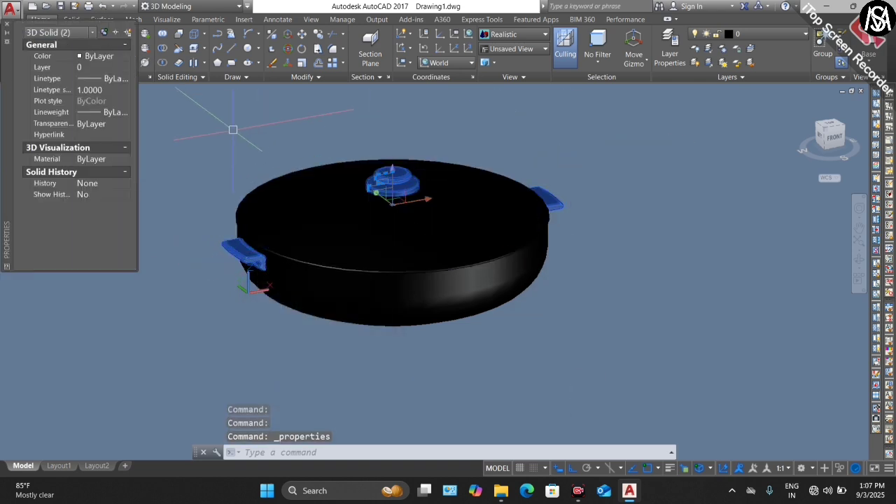
left_click(126, 56)
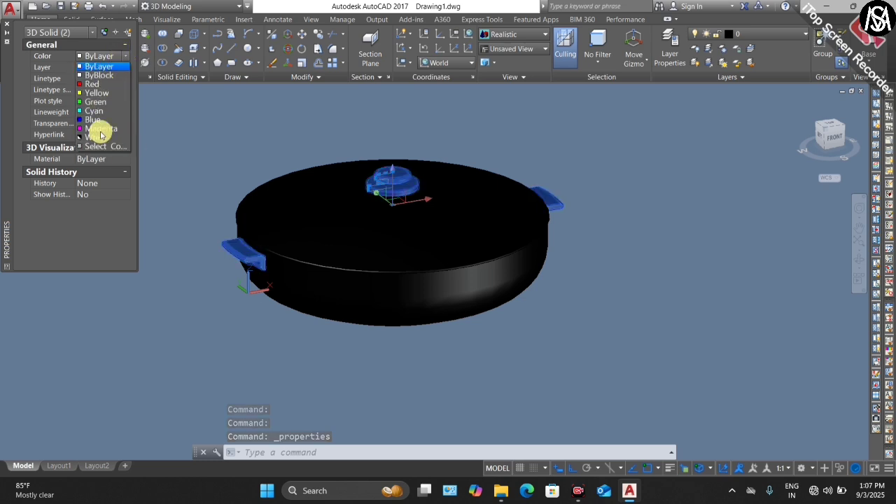
left_click(96, 146)
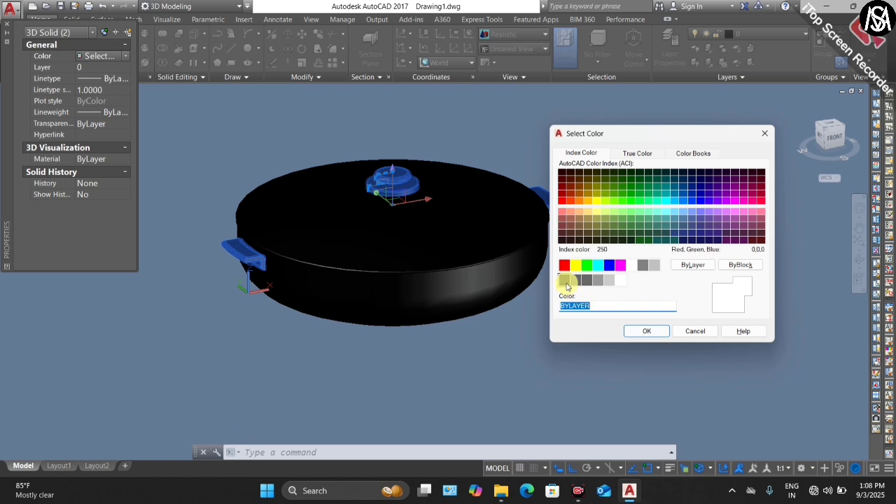
left_click(565, 281)
left_click(638, 331)
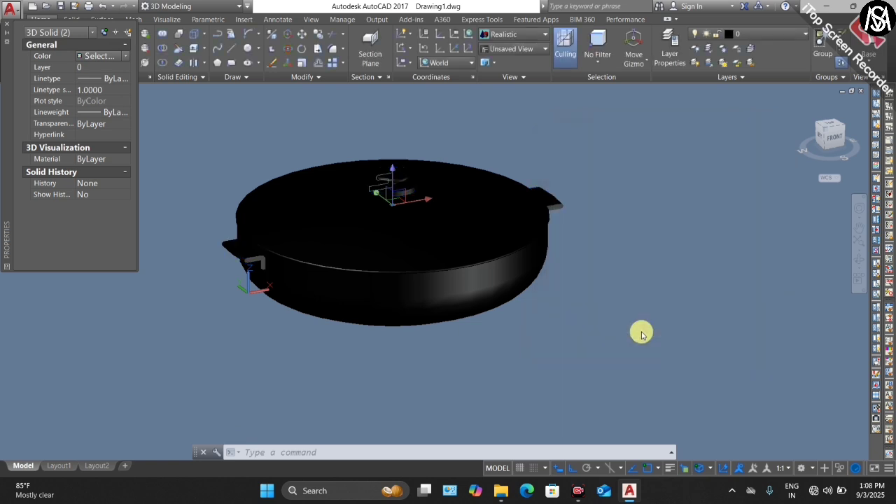
Step: Add the lid and the pot body to the selection and set all four solids to index colour 253
left_click(297, 204)
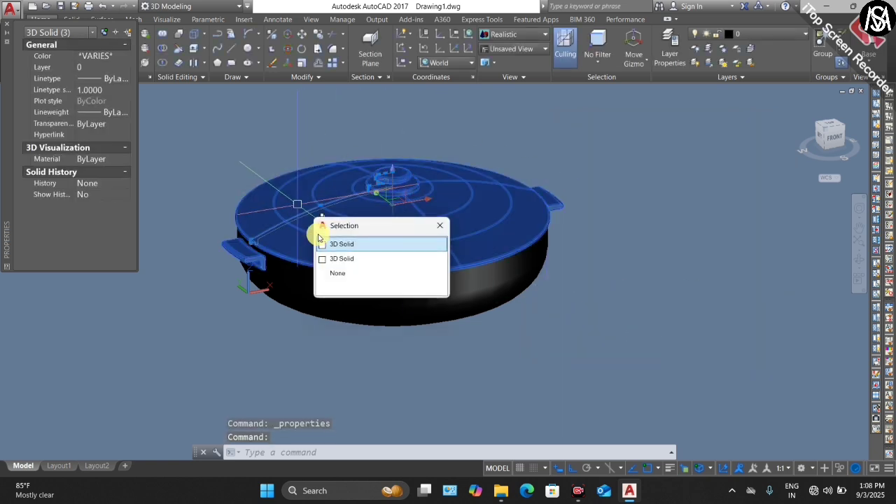
left_click(302, 290)
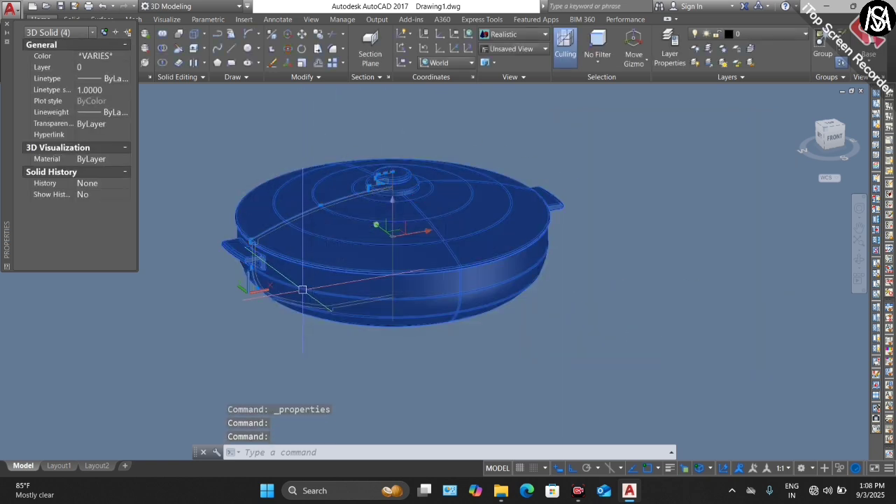
left_click(125, 56)
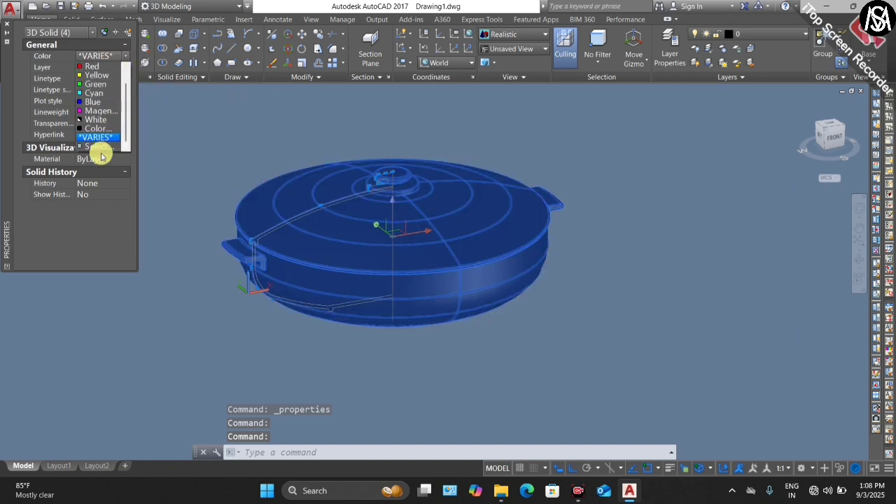
left_click(101, 147)
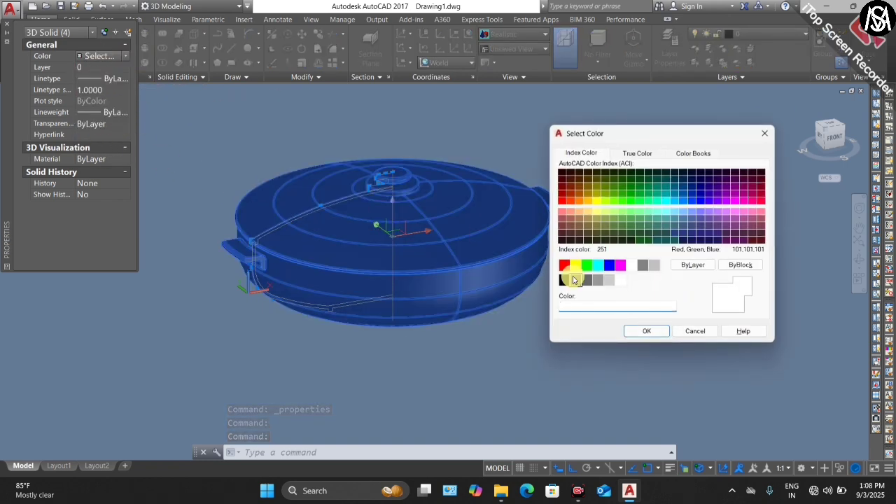
left_click(645, 266)
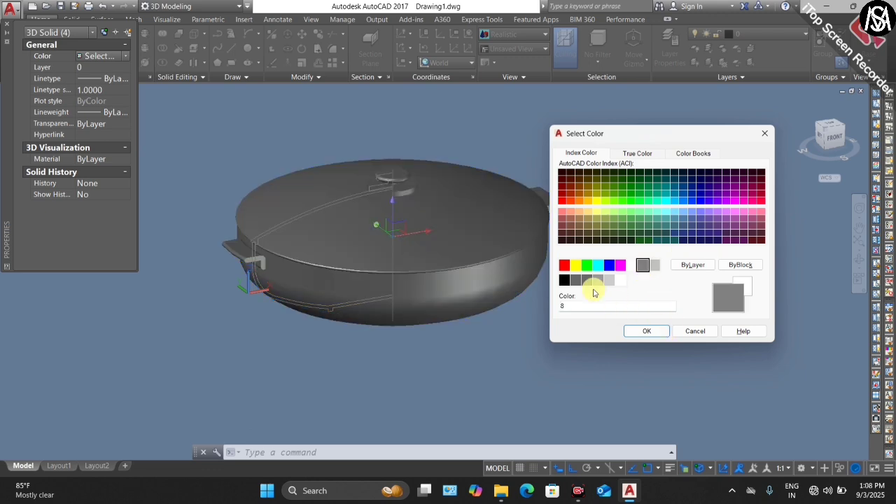
left_click(598, 282)
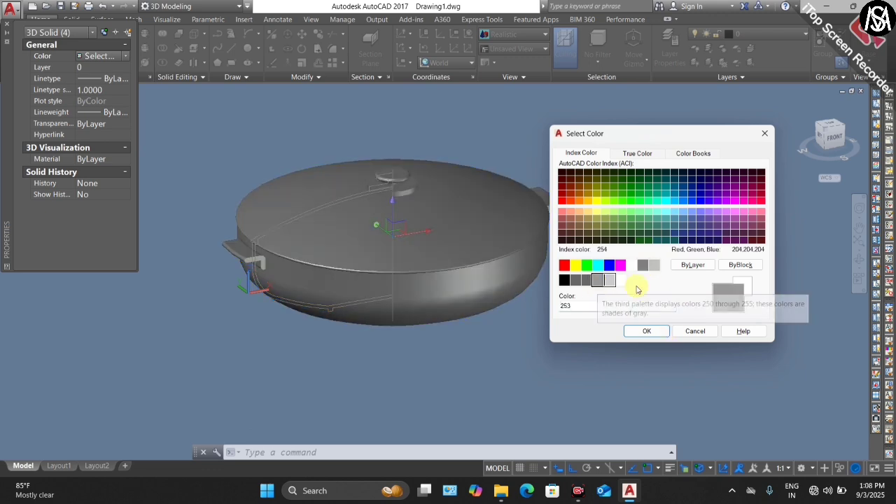
left_click(645, 331)
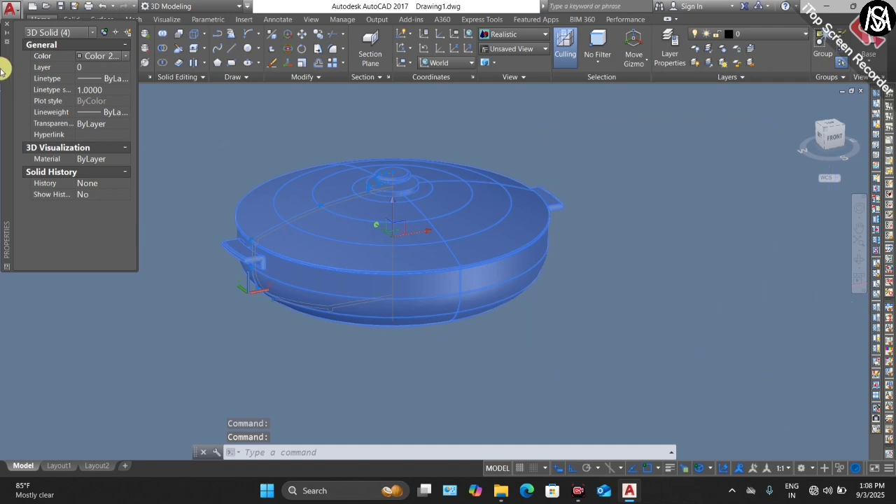
key("Escape")
key("Escape")
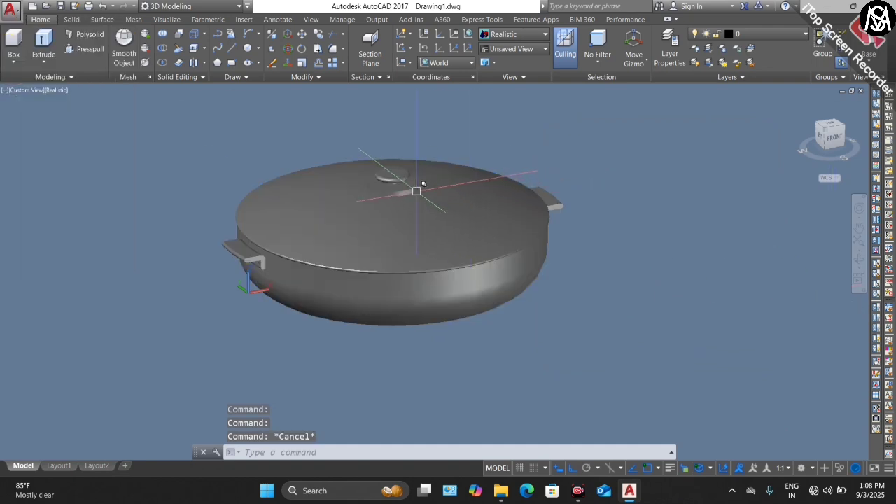
Step: Recolour only the lid knob and the two side handles with the black index colour 250
scroll(360, 186, "up", 3)
left_click(424, 183)
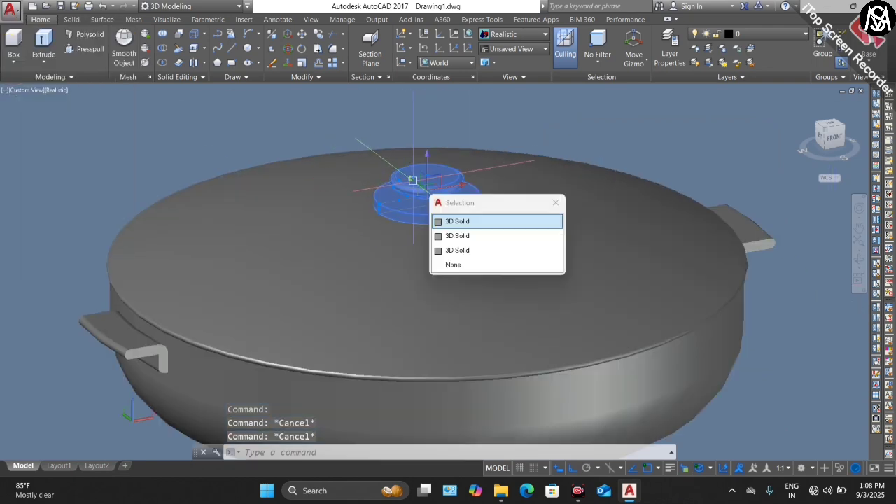
left_click(471, 222)
left_click(105, 348)
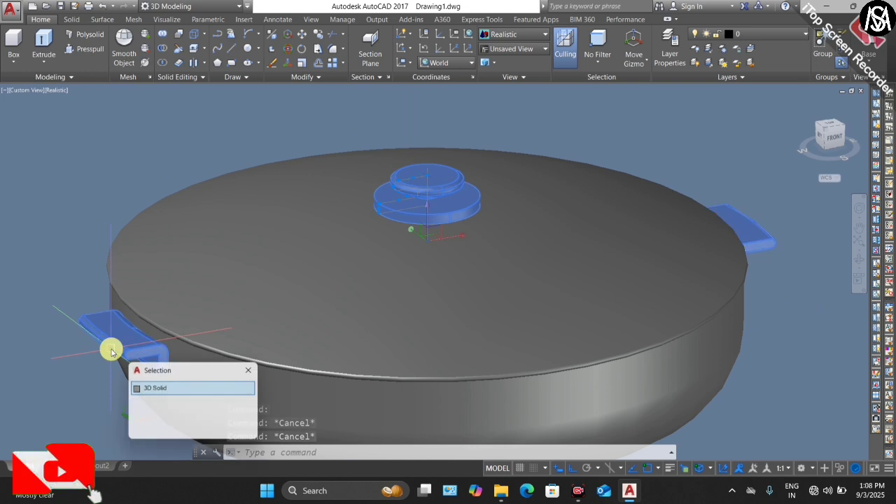
right_click(161, 190)
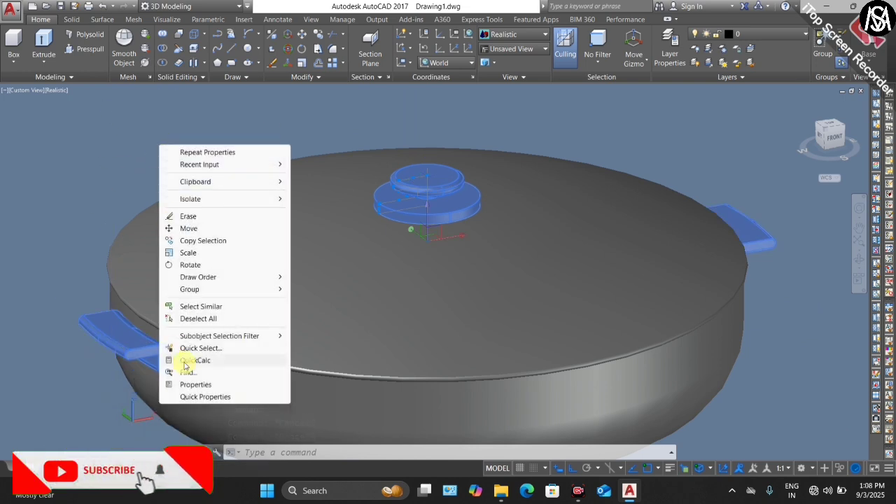
left_click(198, 384)
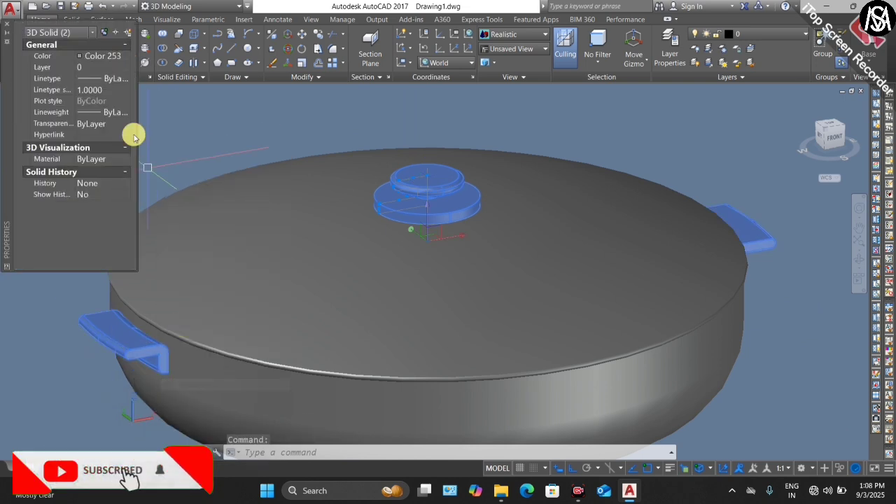
left_click(125, 56)
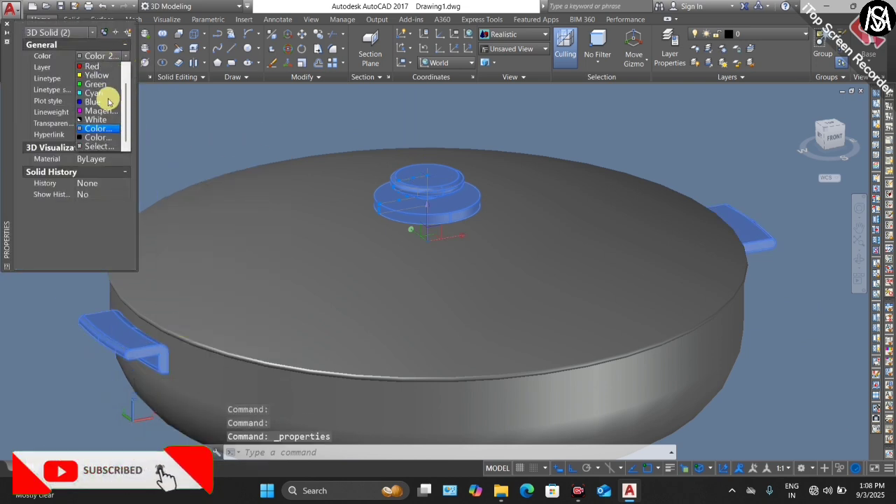
left_click(88, 138)
left_click(7, 23)
key("Escape")
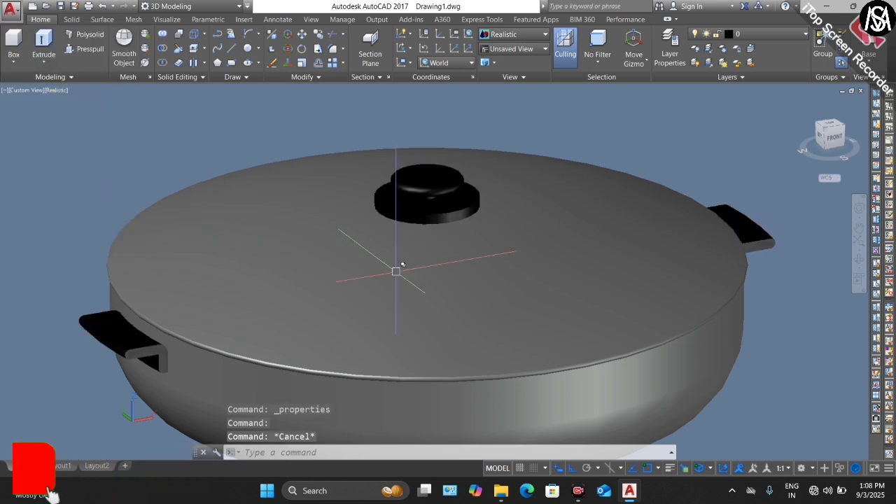
key("Escape")
Step: Turn on the sun status and accept the recommended exposure adjustment
scroll(469, 236, "down", 5)
scroll(560, 280, "up", 3)
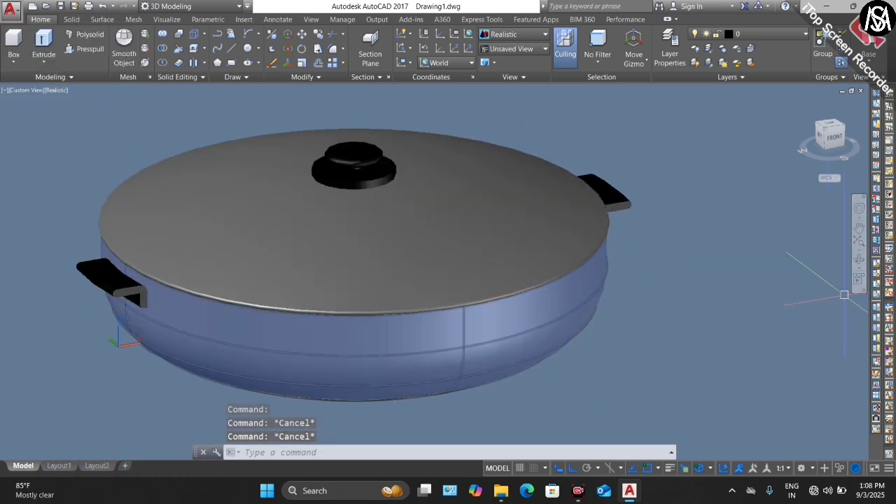
left_click(858, 266)
left_click_drag(850, 254, 483, 186)
key("Escape")
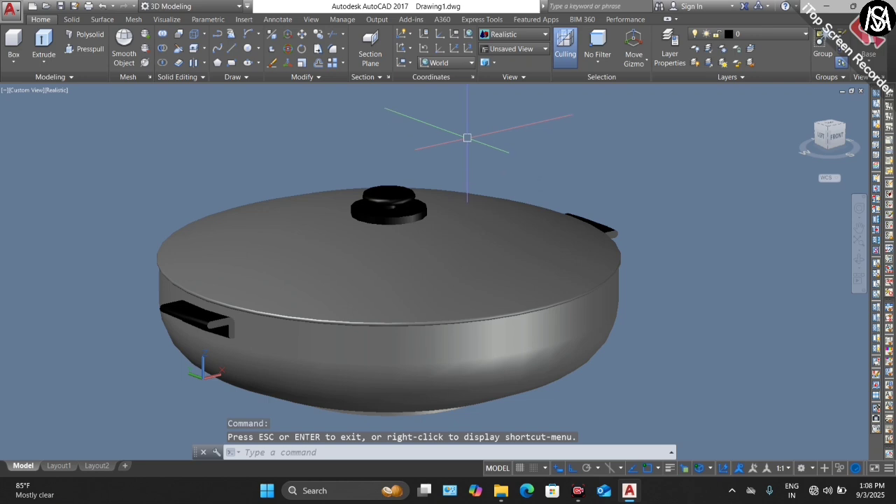
left_click(168, 20)
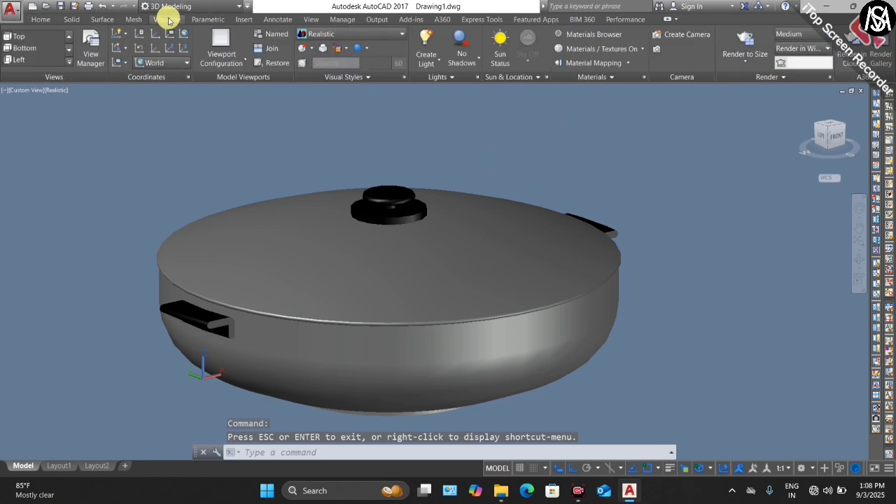
left_click(498, 56)
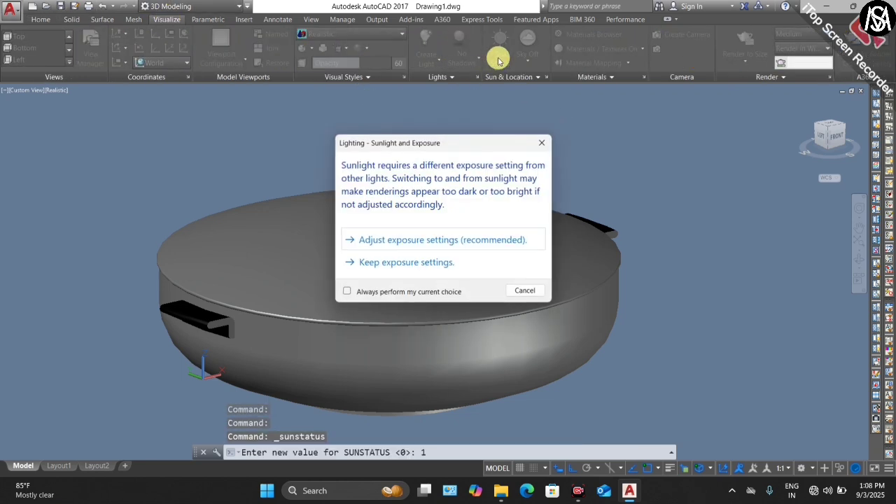
left_click(486, 242)
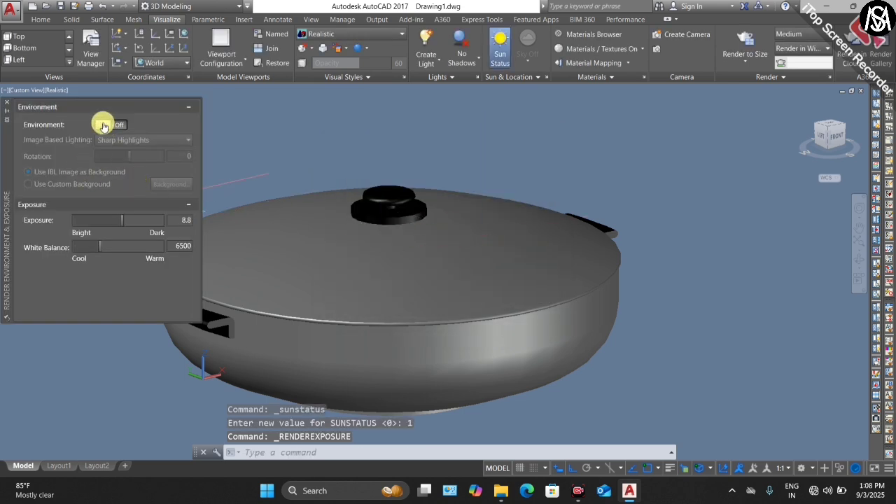
Step: Turn on the render environment and apply a custom background of type Solid in the default violet-blue colour
left_click(105, 125)
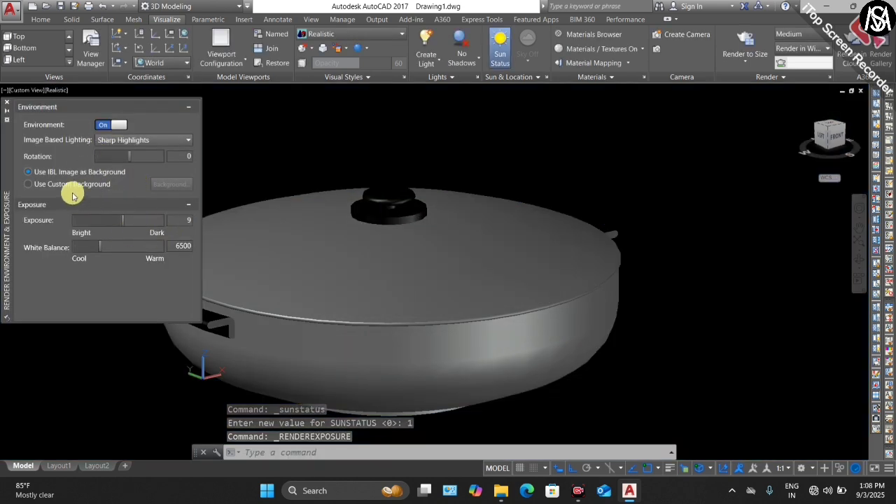
left_click(30, 186)
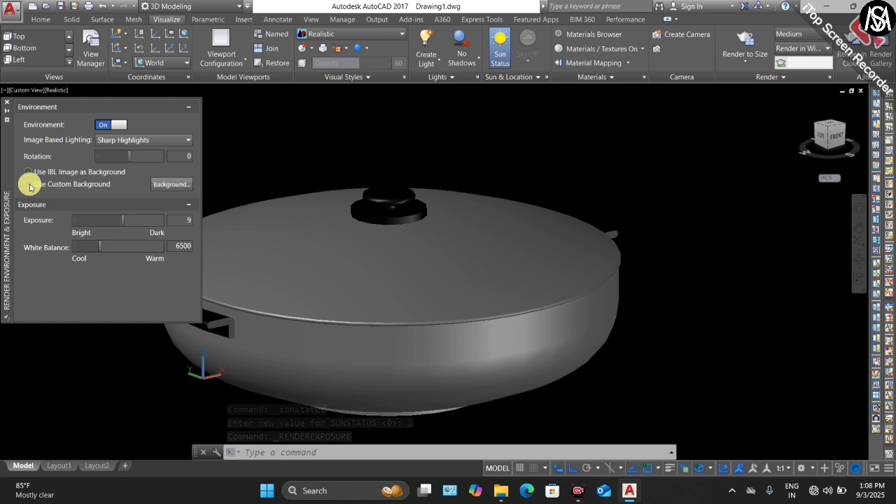
left_click(162, 185)
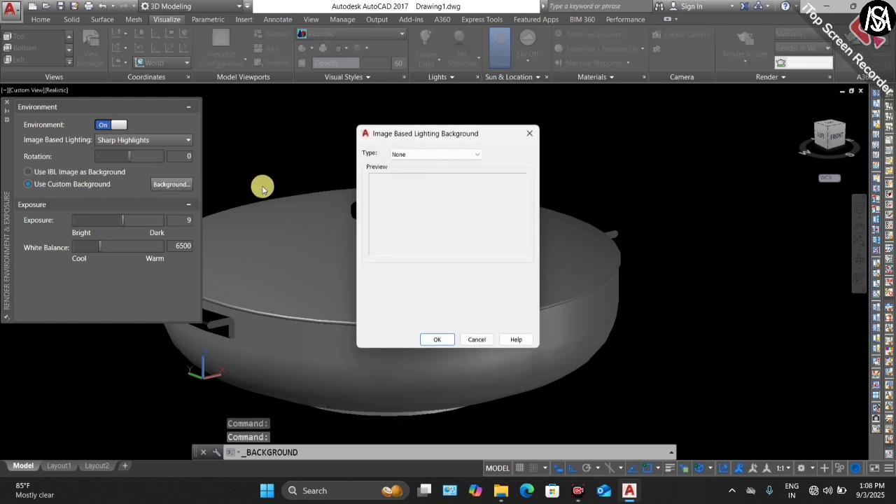
left_click(394, 155)
left_click(414, 175)
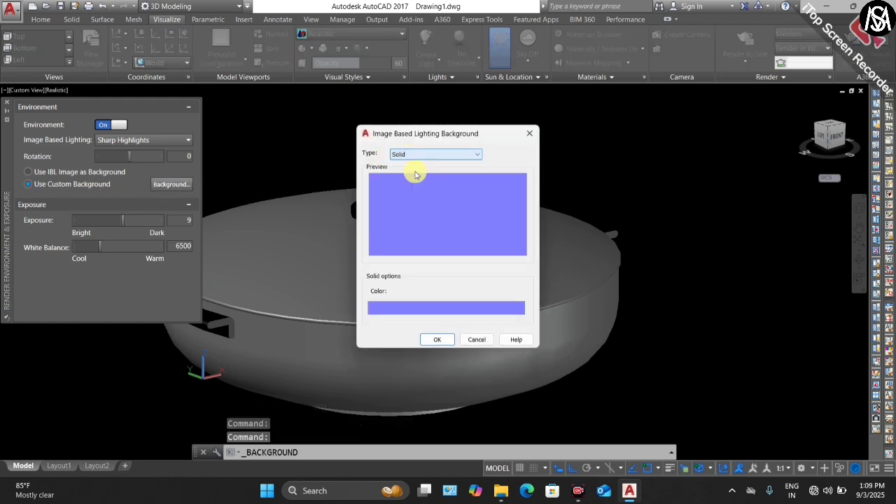
left_click(435, 340)
Step: Lower the render exposure value to brighten the pot and close the render environment settings
scroll(498, 202, "down", 2)
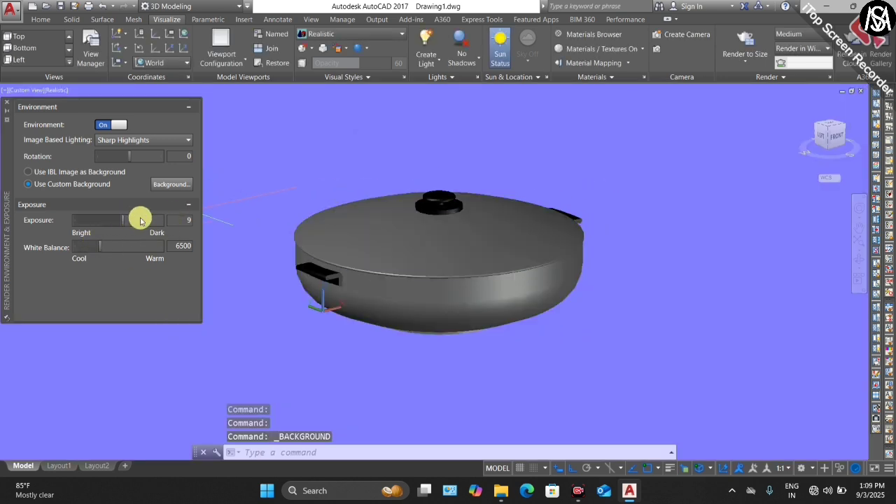
left_click(185, 217)
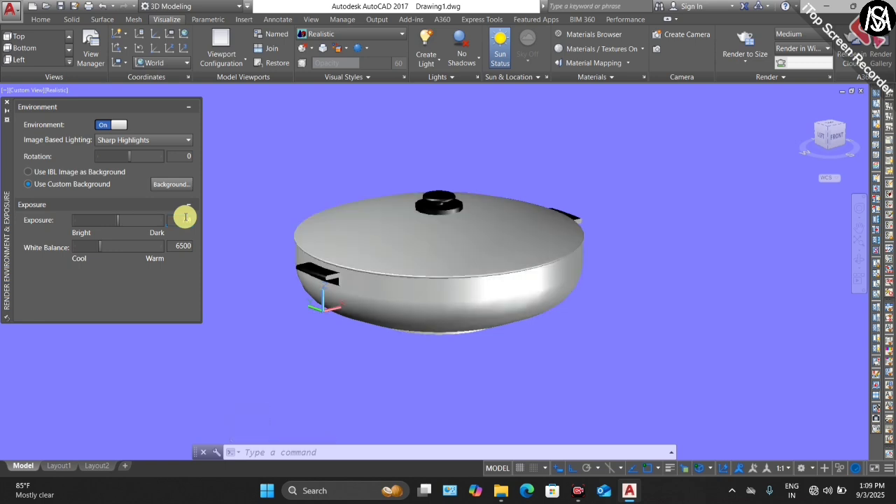
left_click(7, 103)
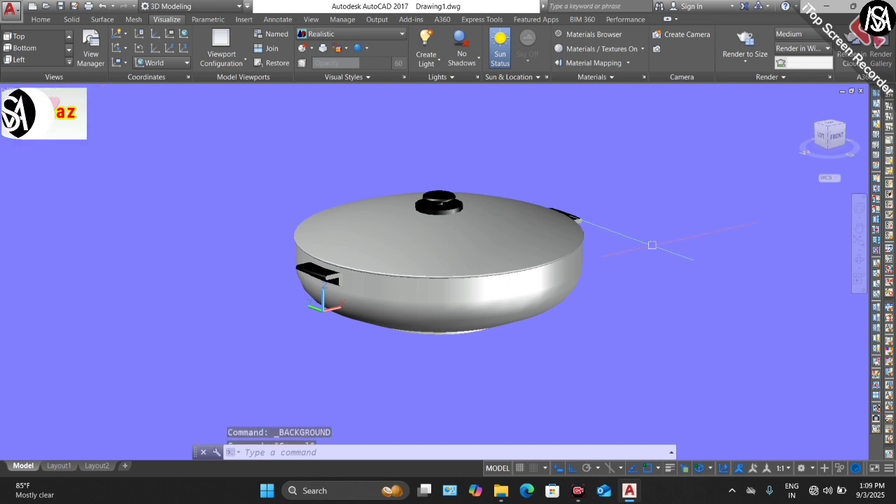
key("Escape")
Step: Orbit around the finished pot to examine its lid, knob and side handles from above
left_click(860, 258)
scroll(542, 278, "up", 1)
left_click_drag(542, 278, 701, 319)
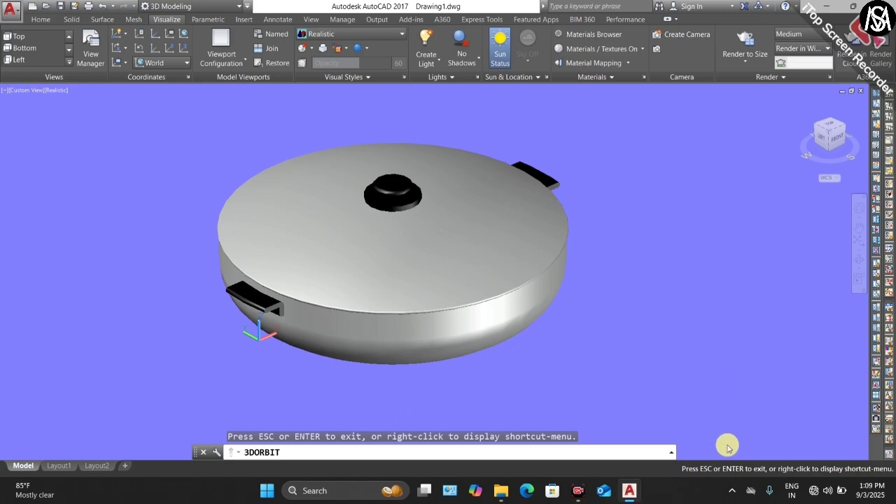